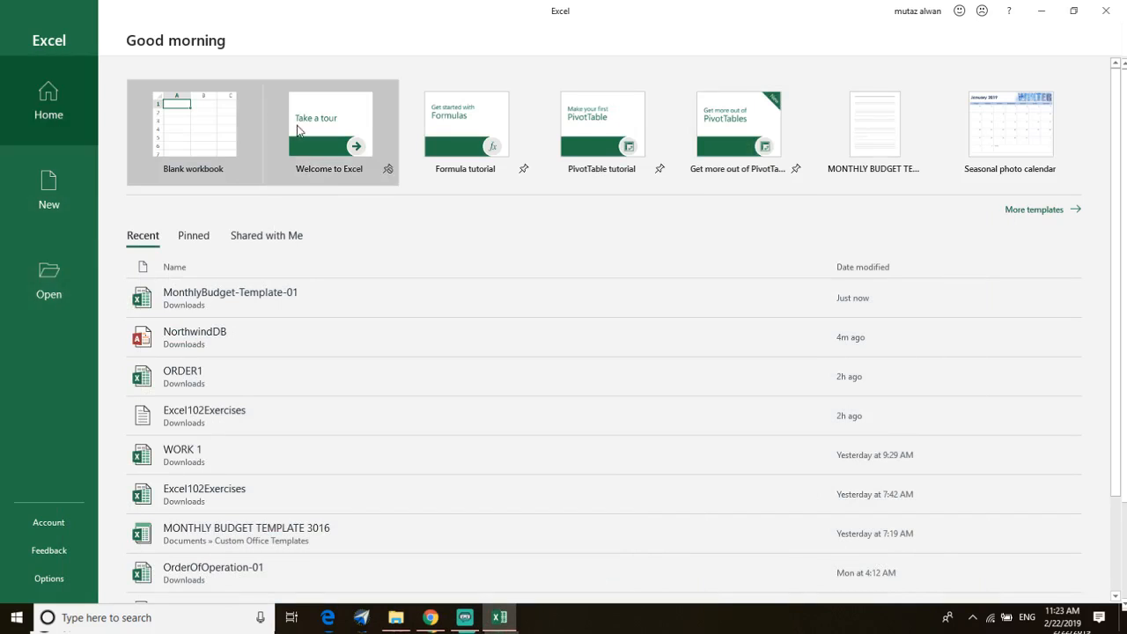
Create a new blank workbook and display the data import commands
left_click(201, 124)
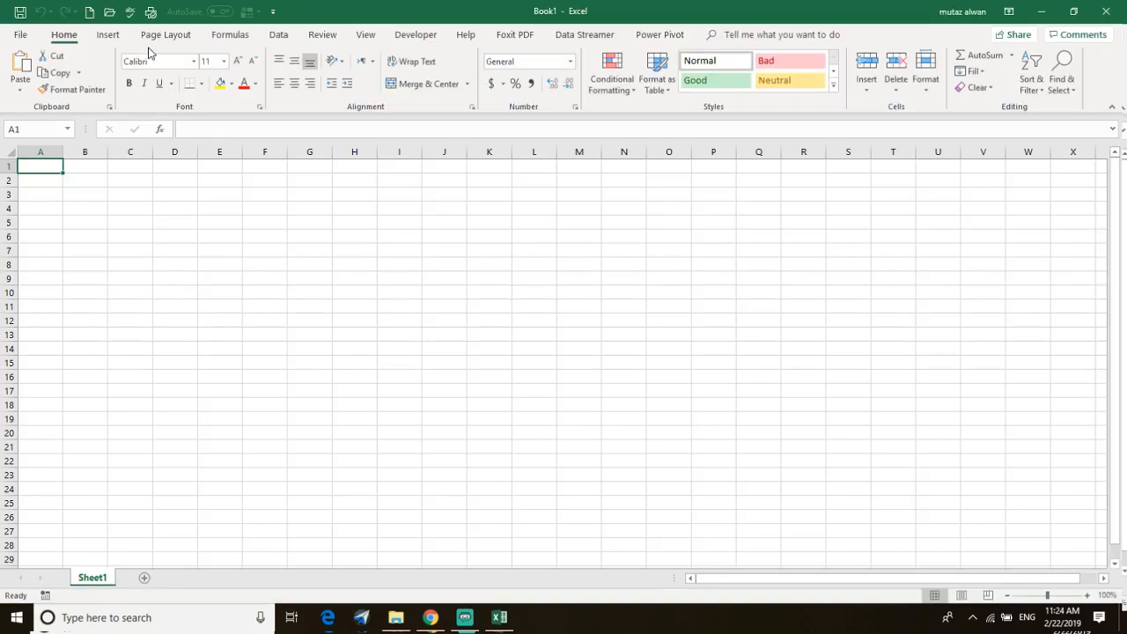
left_click(280, 37)
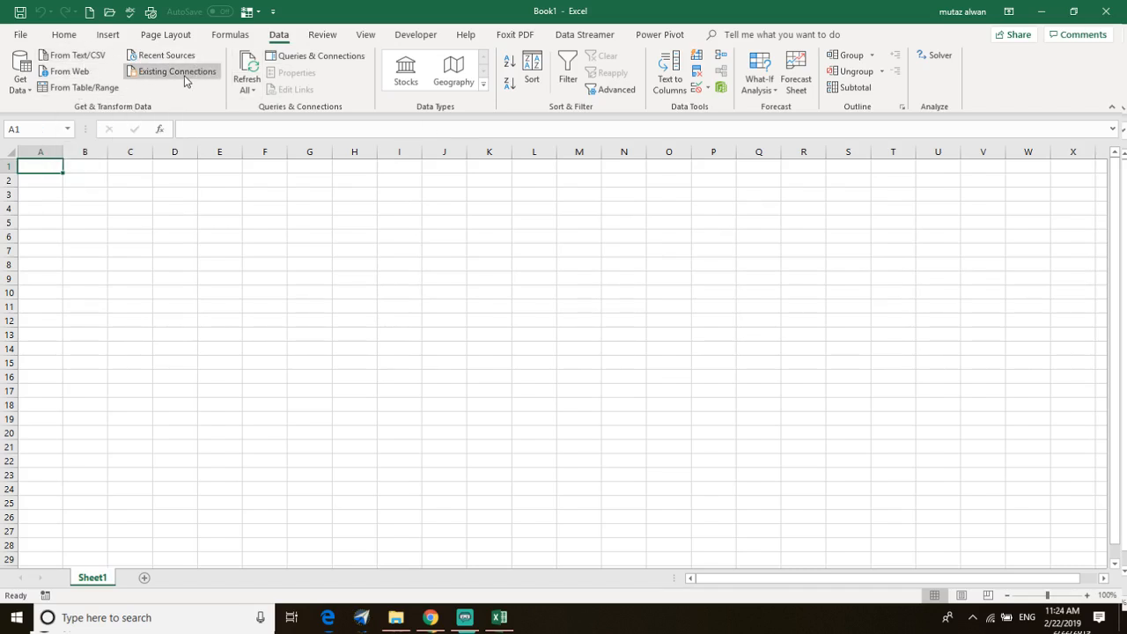
Browse for a file to open in the EXCEL EXCEL folder inside Downloads
left_click(20, 35)
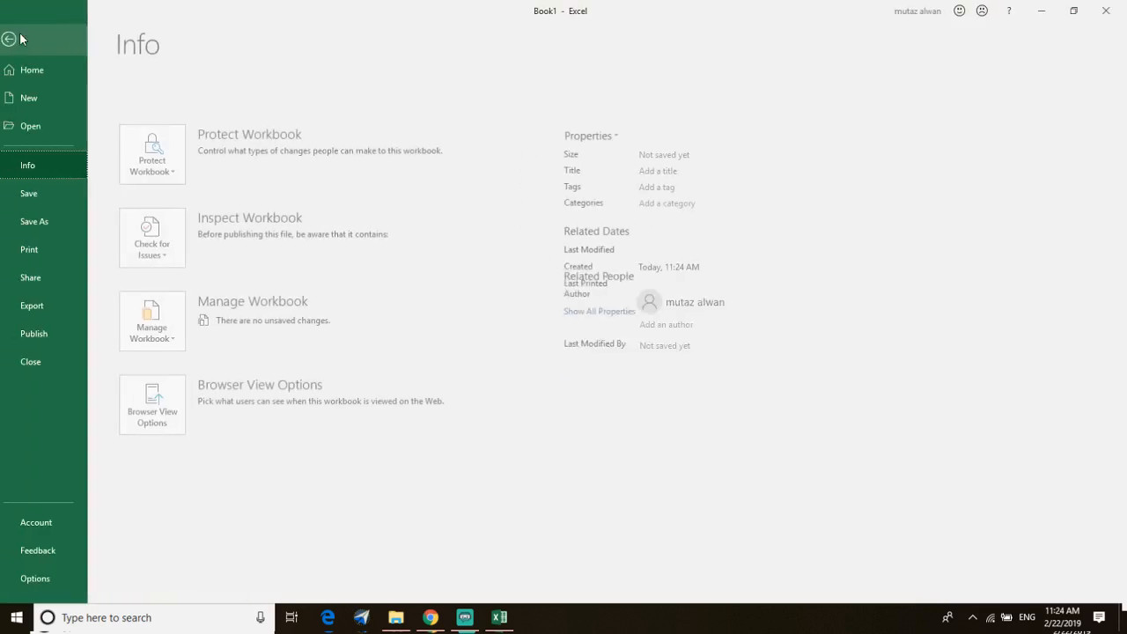
left_click(58, 133)
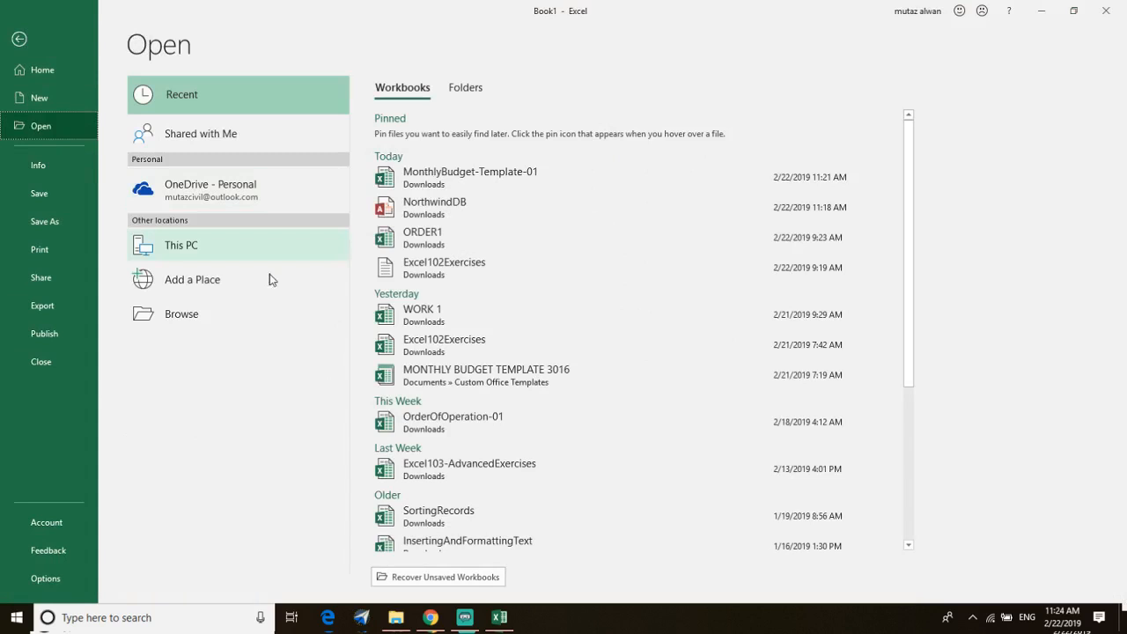
left_click(188, 320)
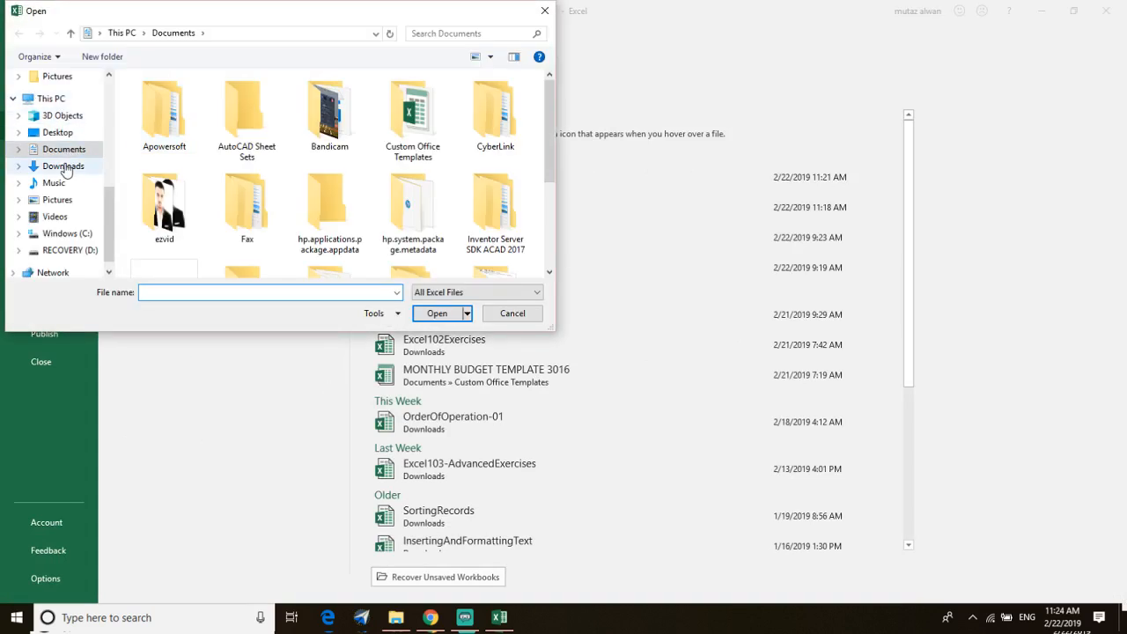
left_click(65, 165)
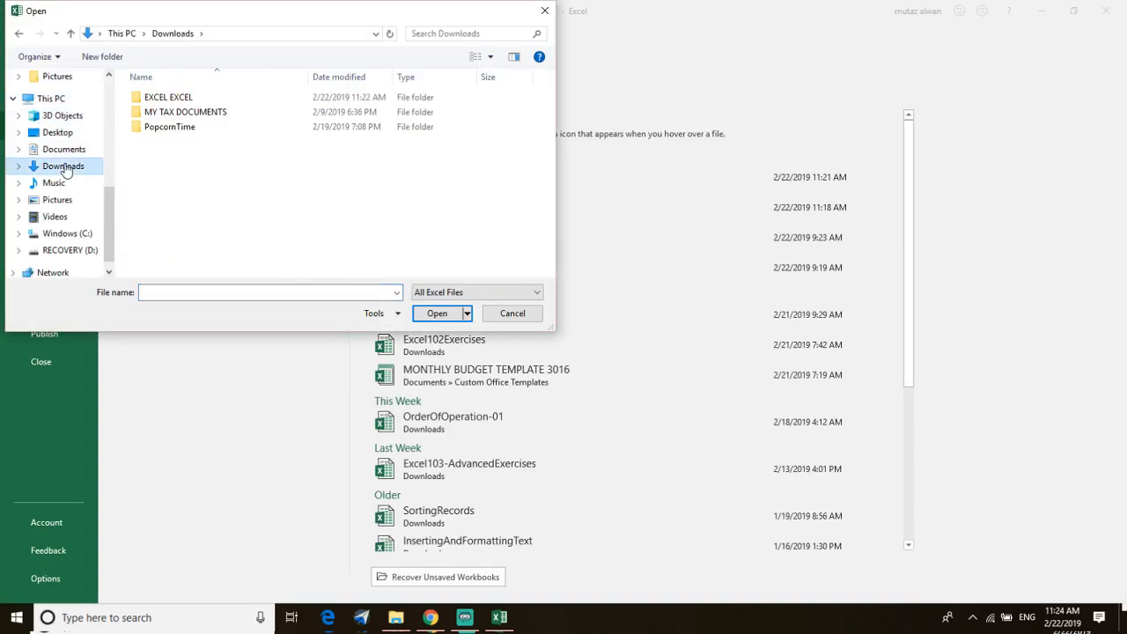
double_click(172, 98)
scroll(227, 244, "down", 1)
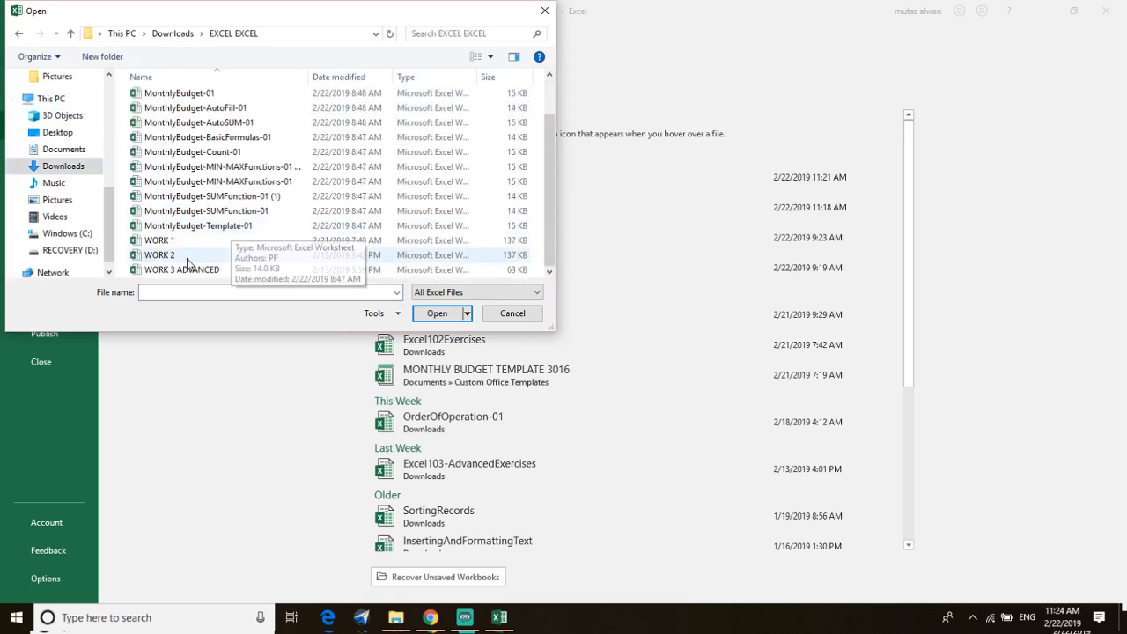
scroll(229, 194, "up", 1)
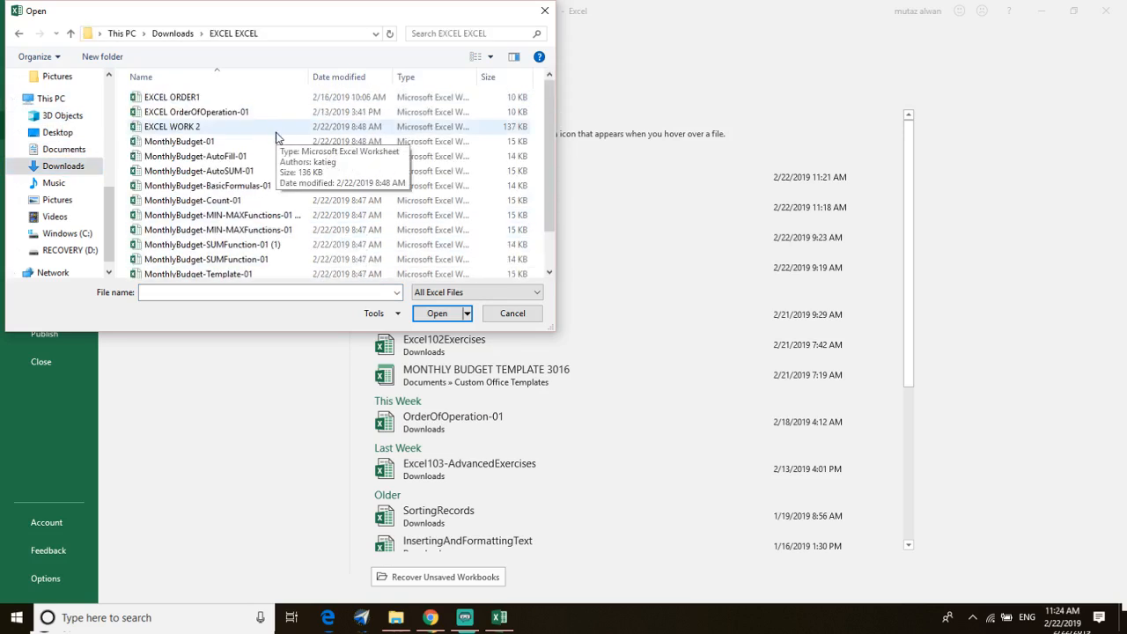
Limit the file list to Text Files and open EXCEL TEXT FILE in the Text Import Wizard
left_click(493, 293)
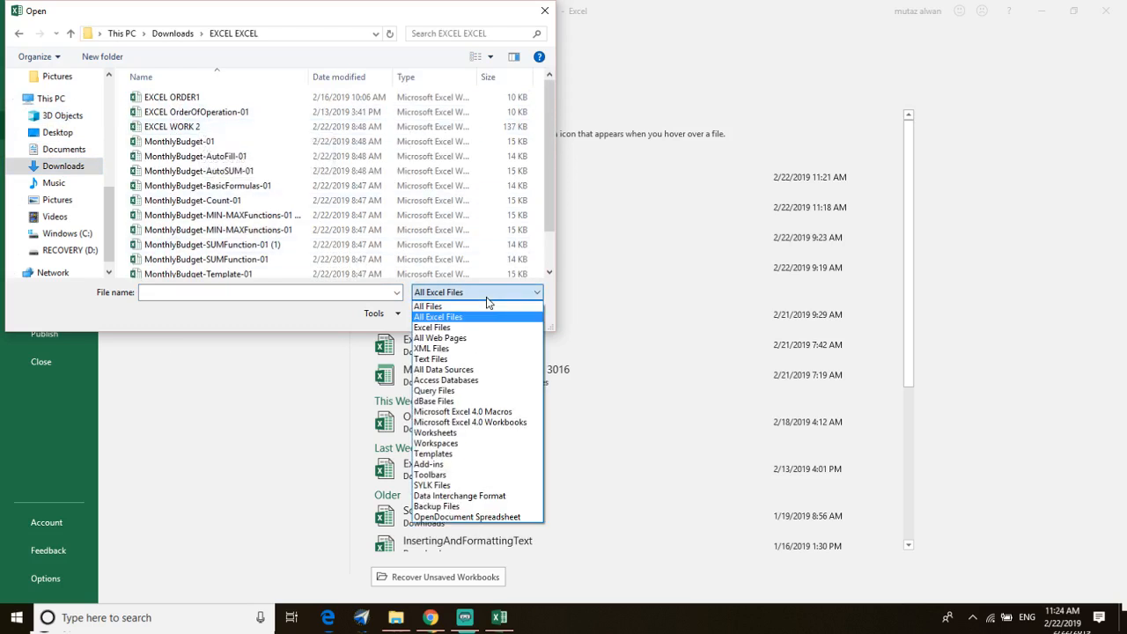
left_click(435, 359)
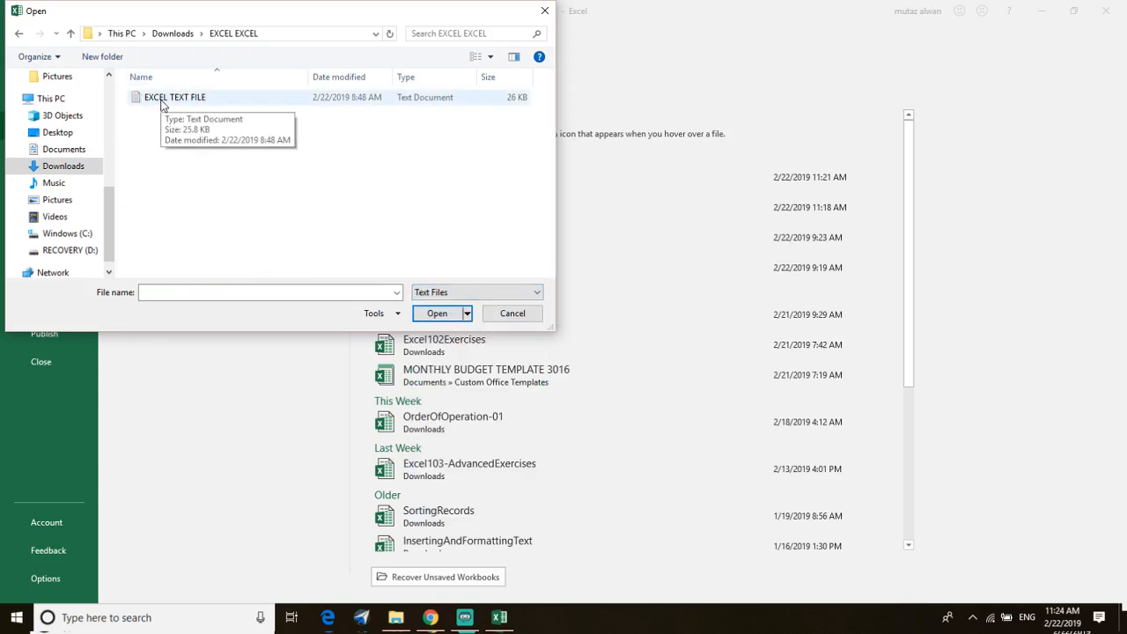
key("Escape")
key("Escape")
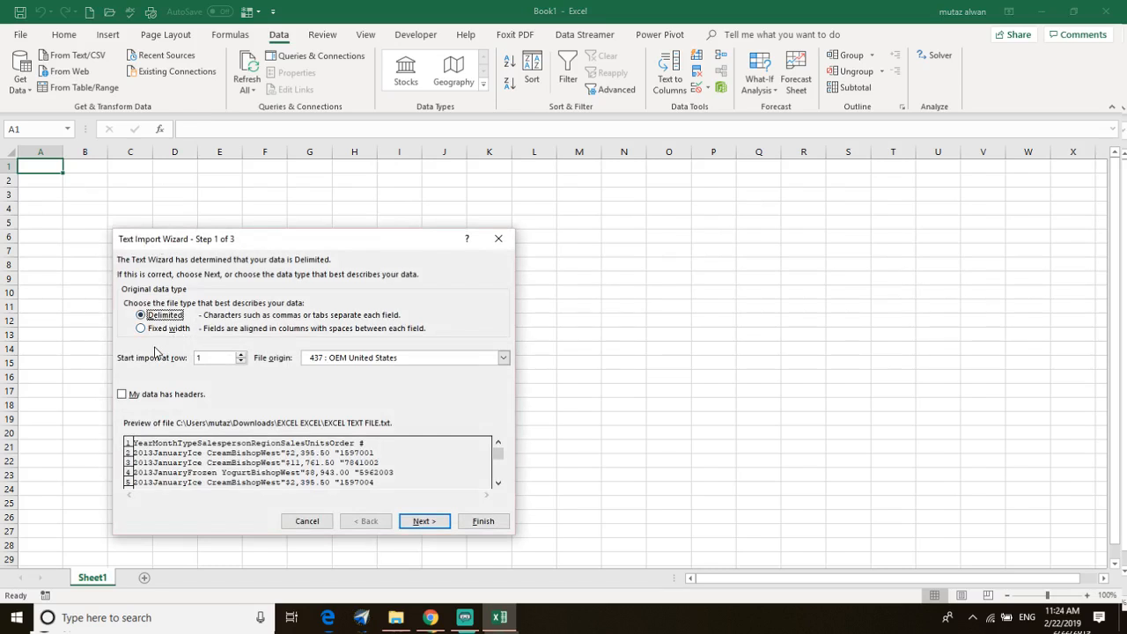
Set the import to Delimited data with headers and file origin 437 : OEM United States, and continue to the delimiter settings
left_click(144, 330)
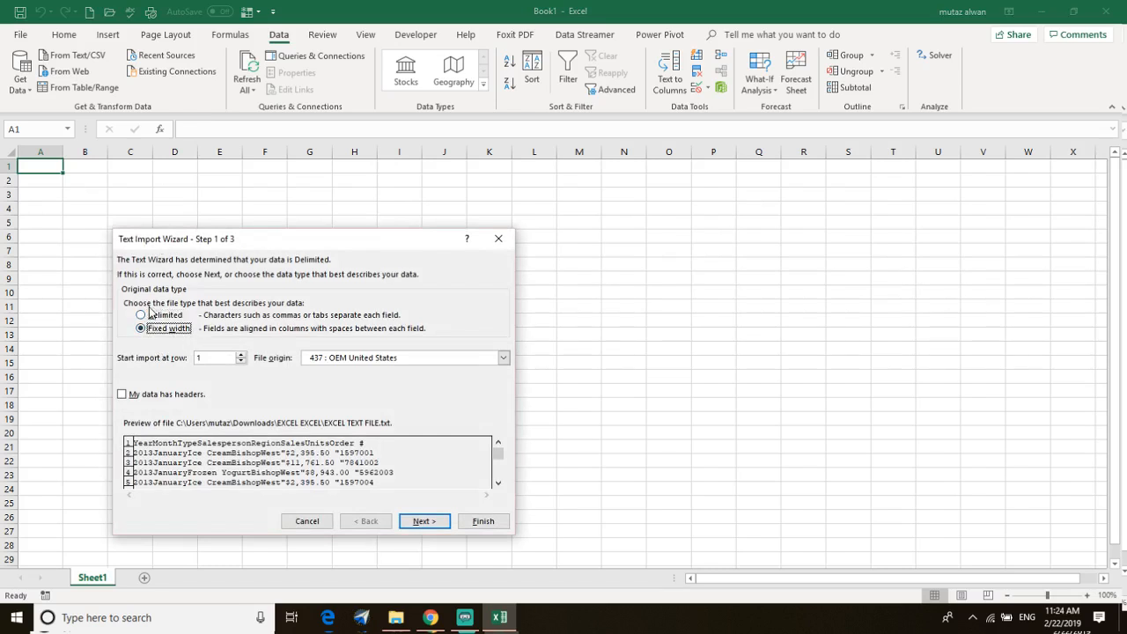
left_click(149, 316)
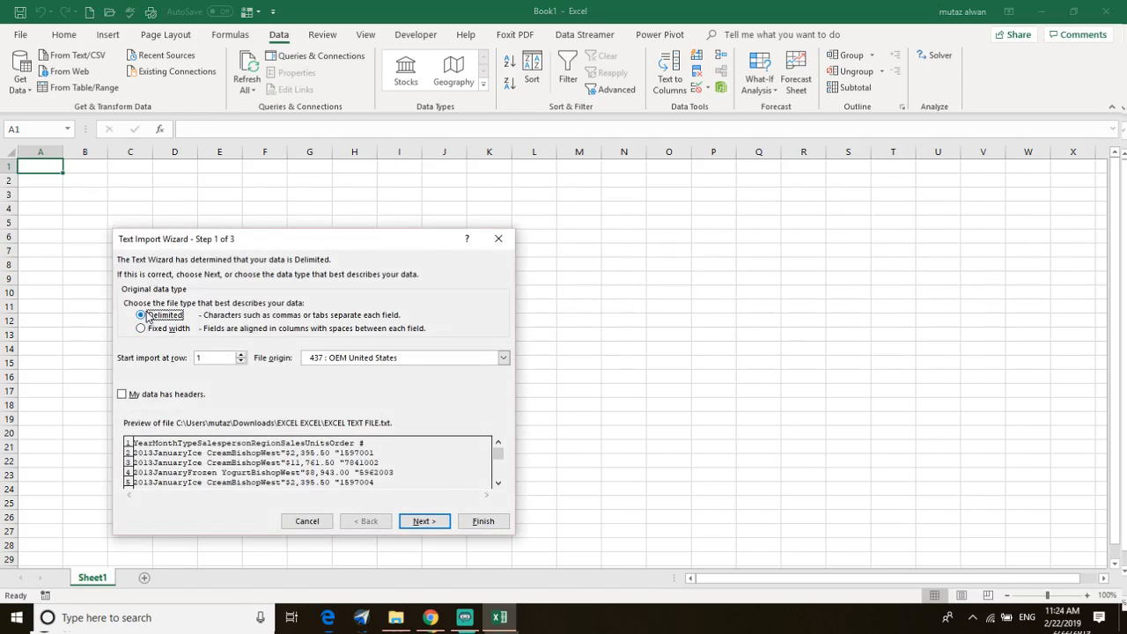
left_click(122, 396)
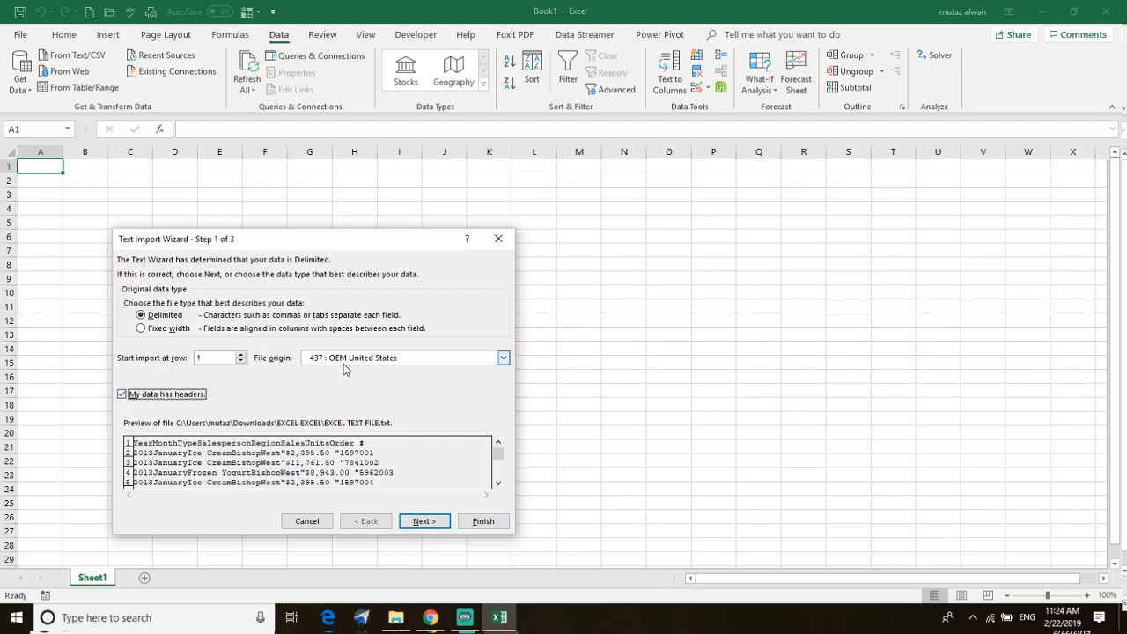
left_click(354, 364)
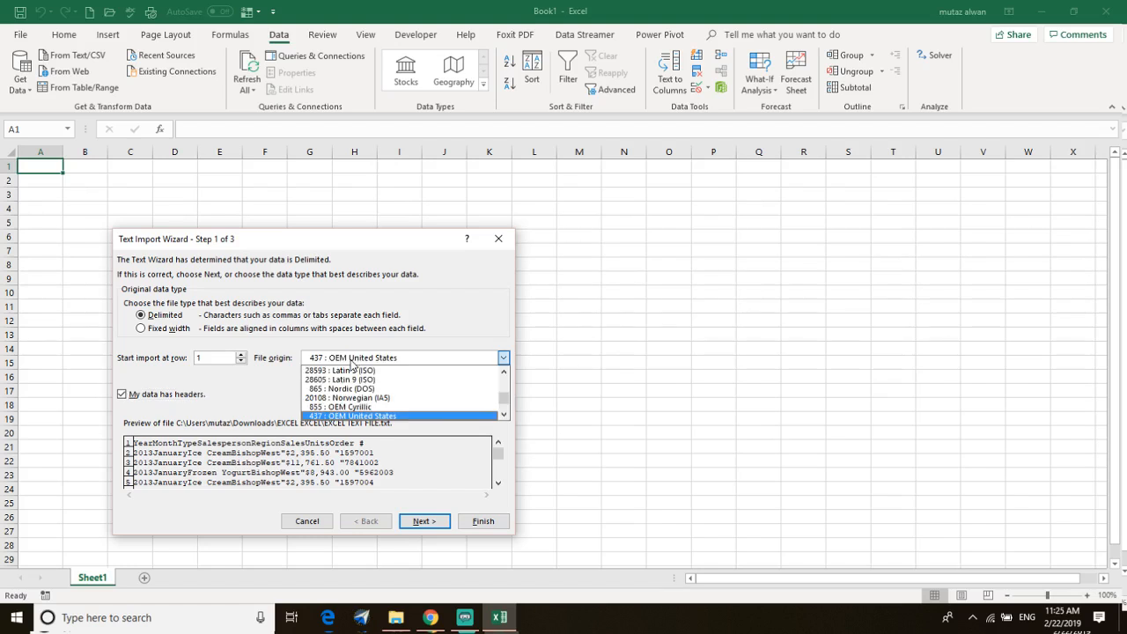
left_click(354, 371)
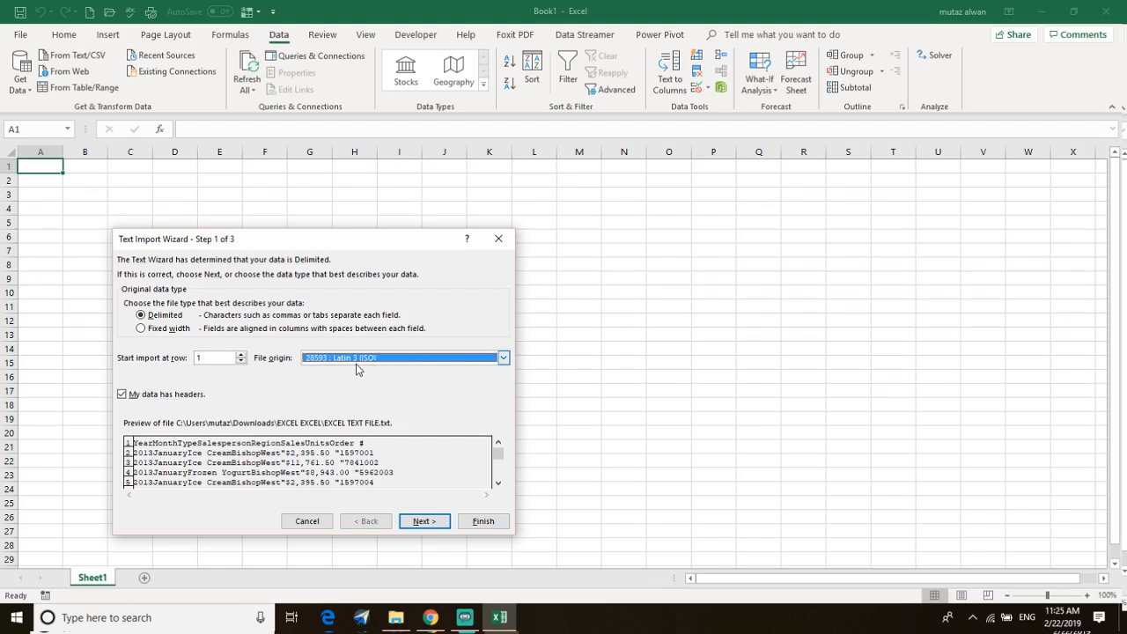
left_click(361, 359)
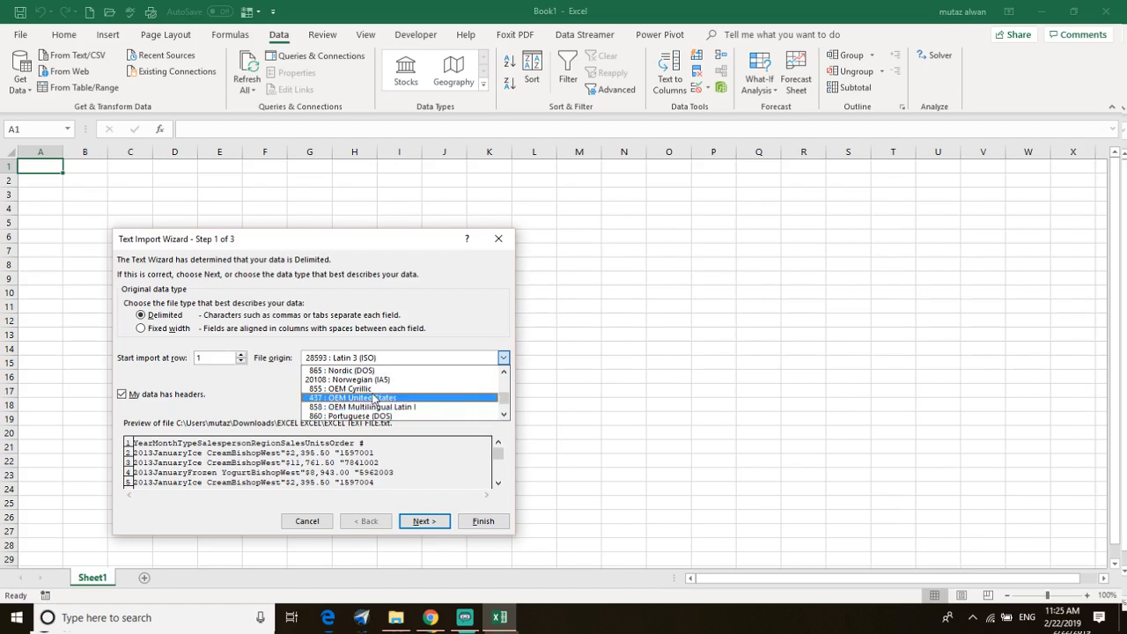
left_click(373, 397)
left_click(423, 521)
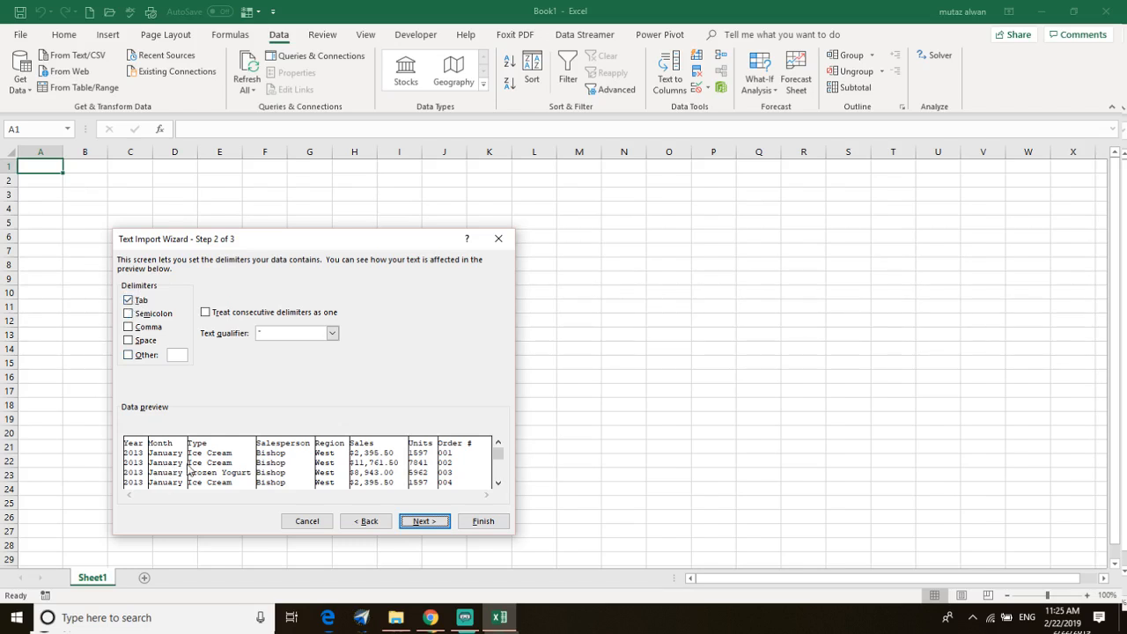
Use Tab and Space as delimiters with the double quote as text qualifier, and continue to the column formats
left_click(128, 300)
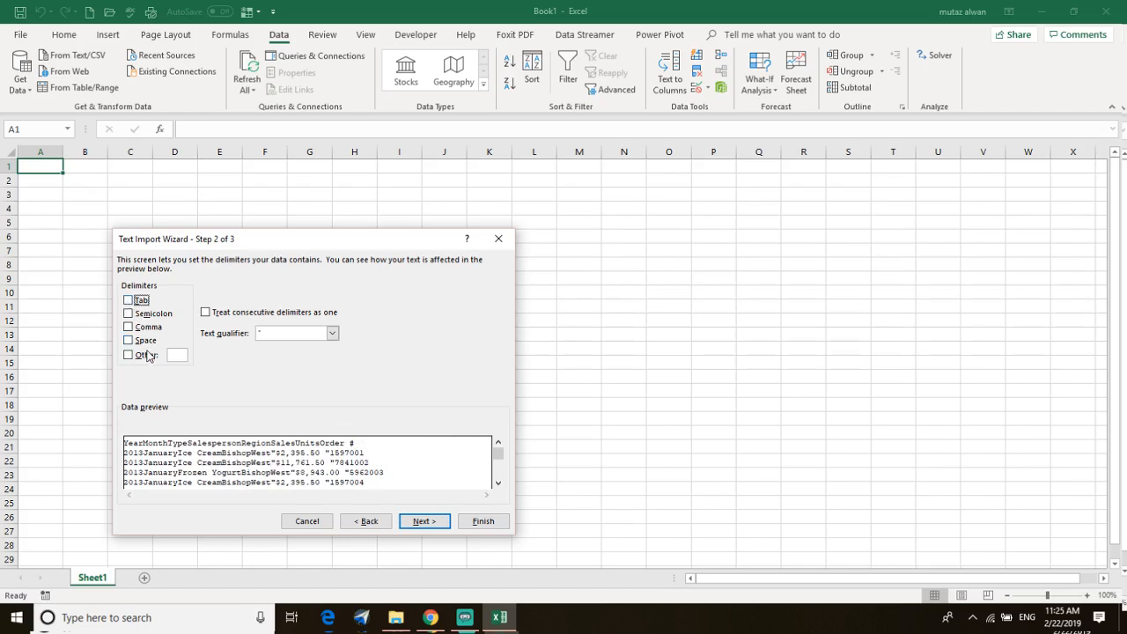
left_click(128, 300)
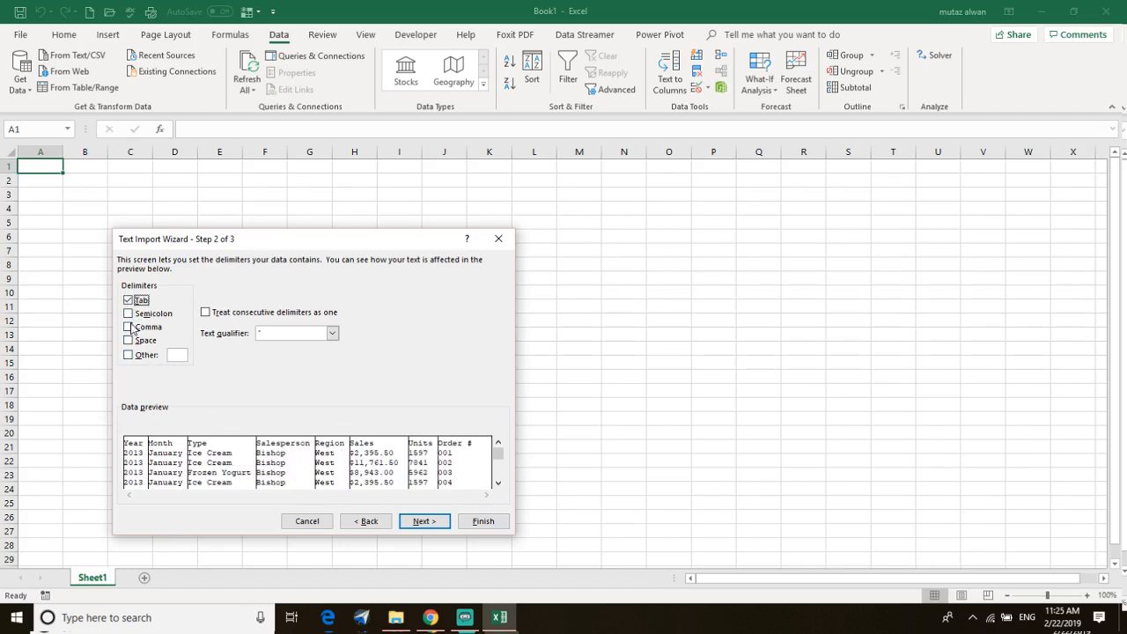
left_click(129, 341)
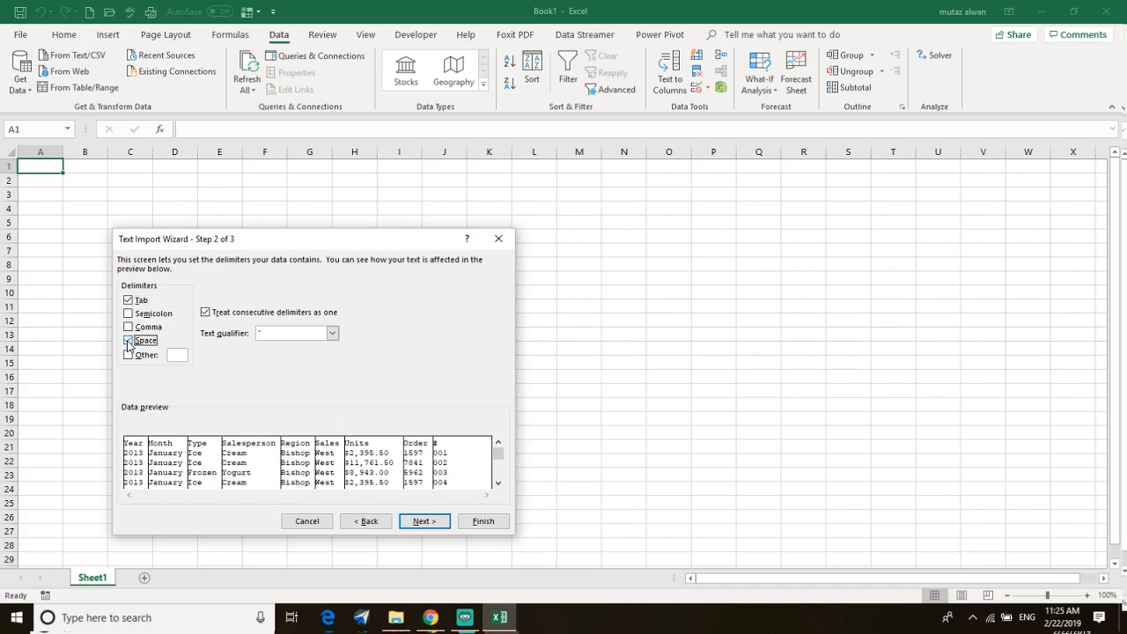
left_click(273, 334)
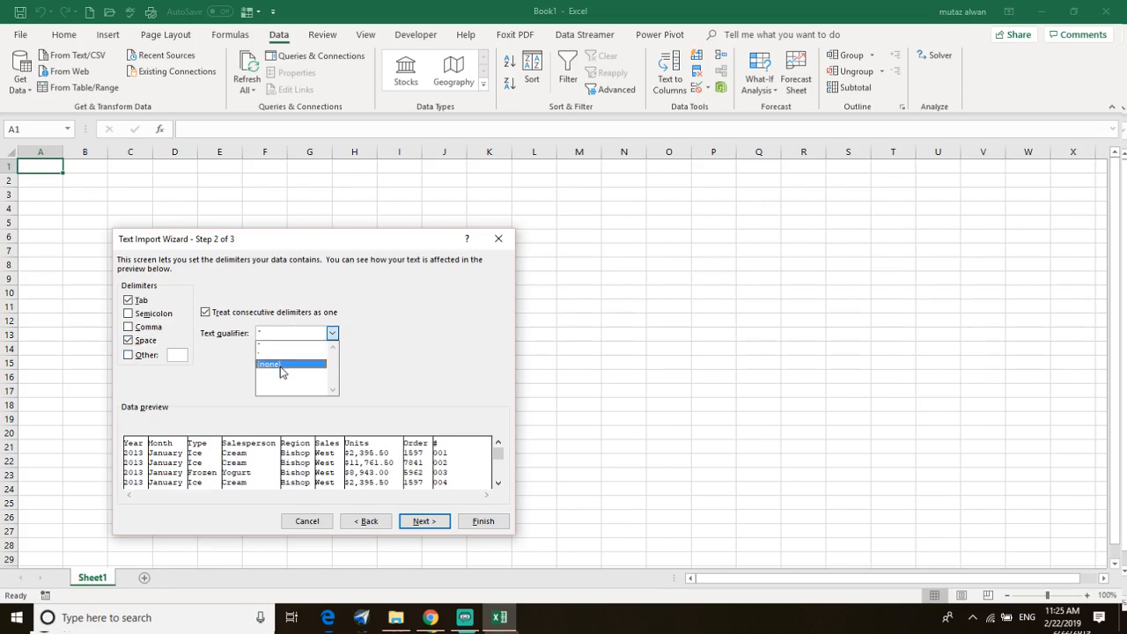
left_click(280, 364)
left_click(276, 335)
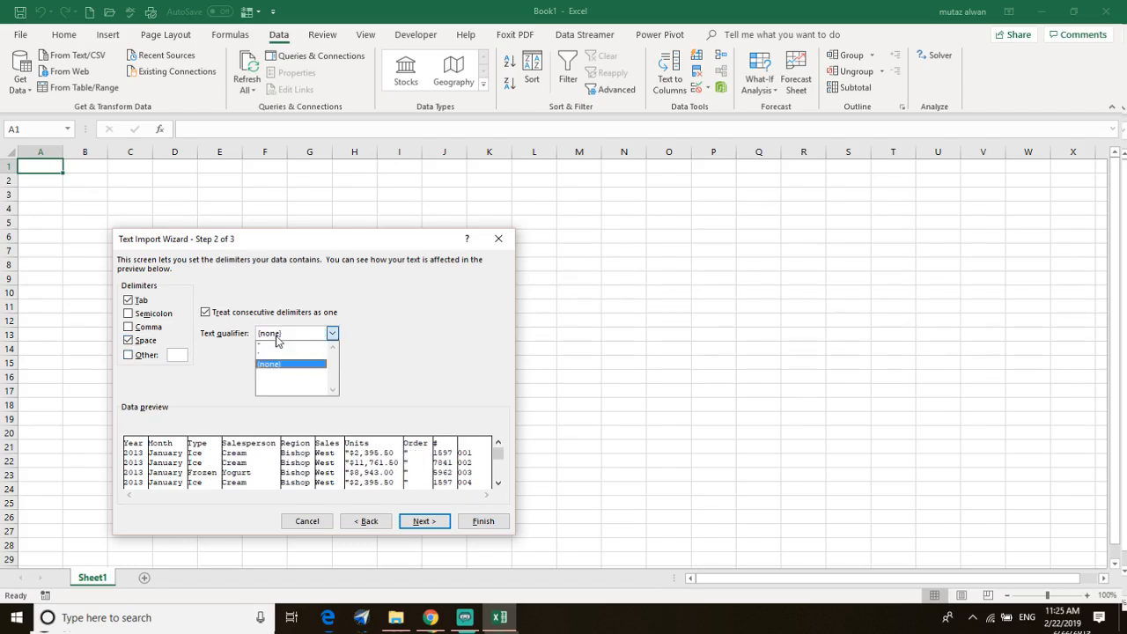
left_click(278, 346)
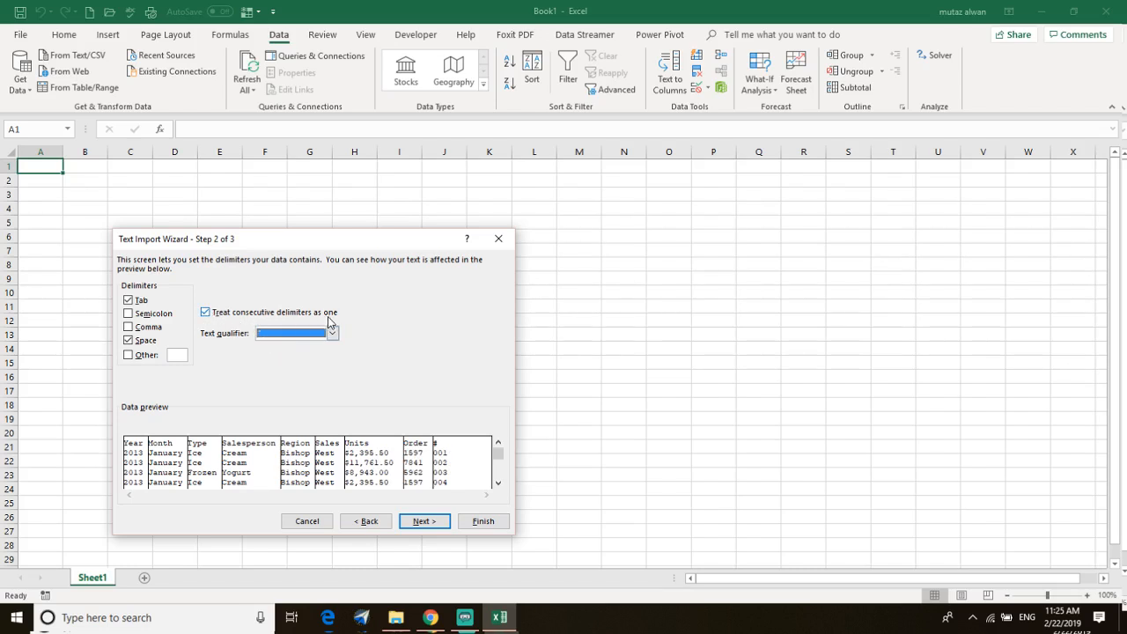
left_click(424, 521)
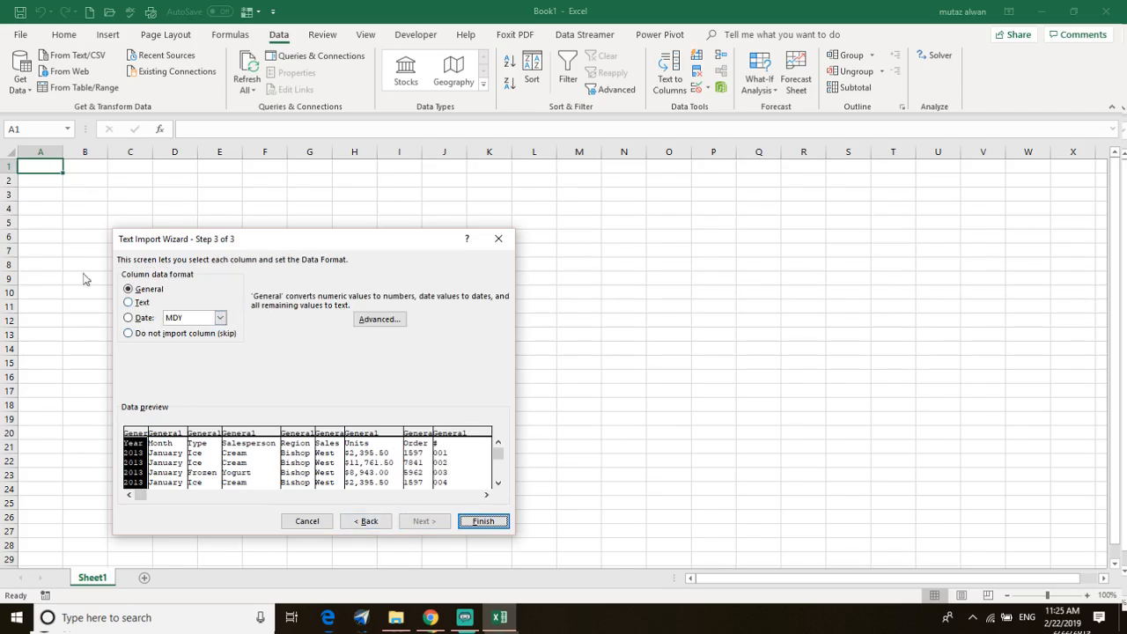
Try the Text and Date MDY formats on the Year column and return it to General
left_click(129, 302)
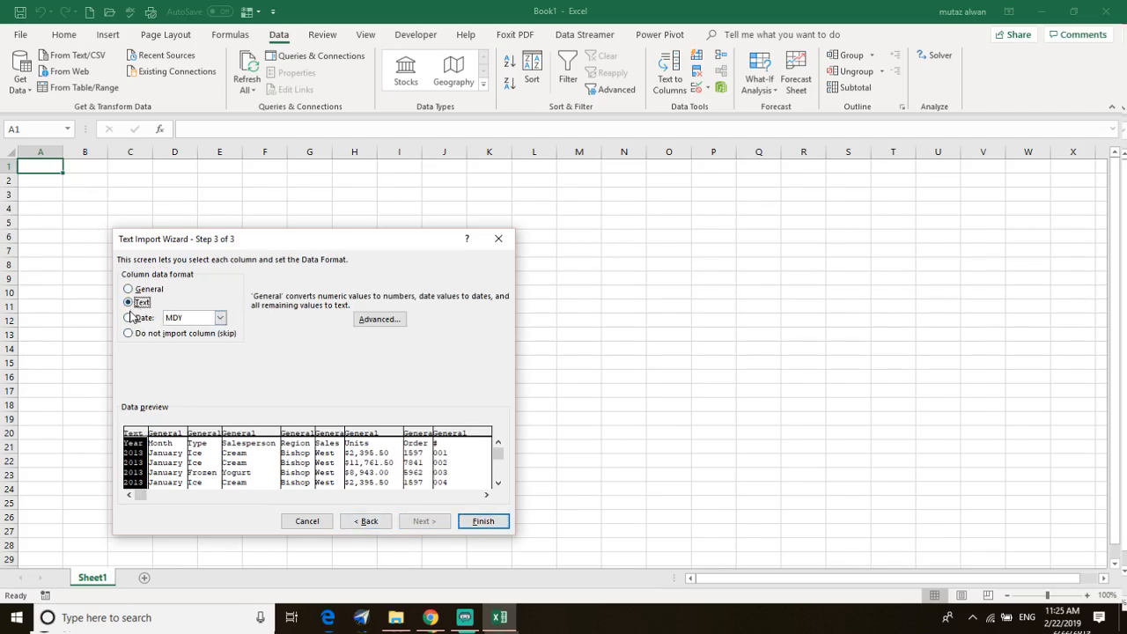
left_click(128, 317)
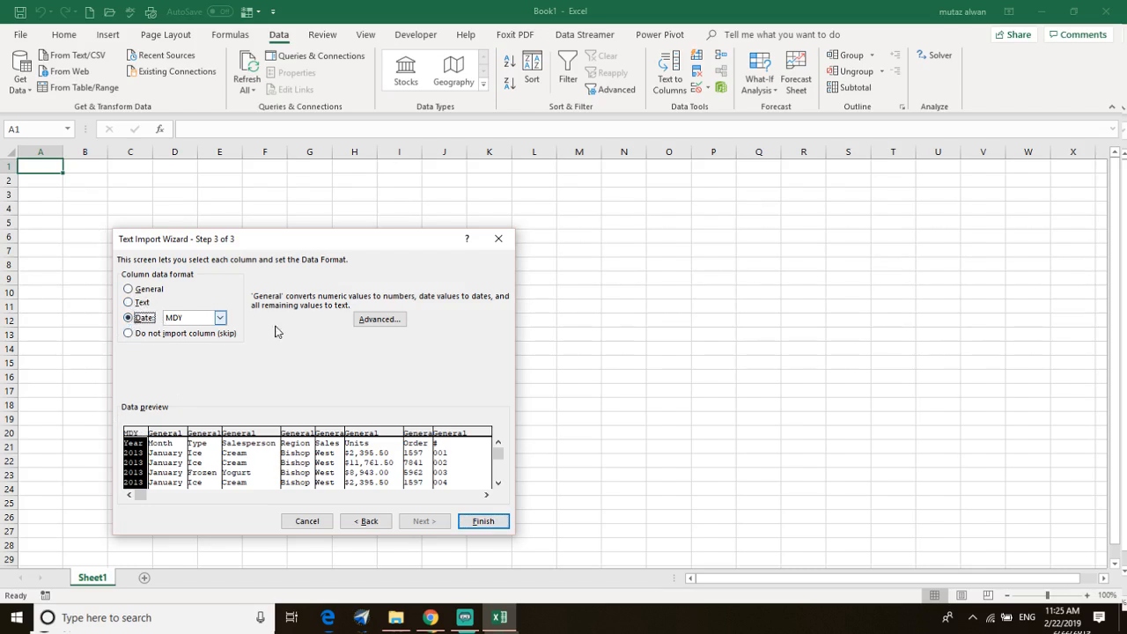
left_click(221, 317)
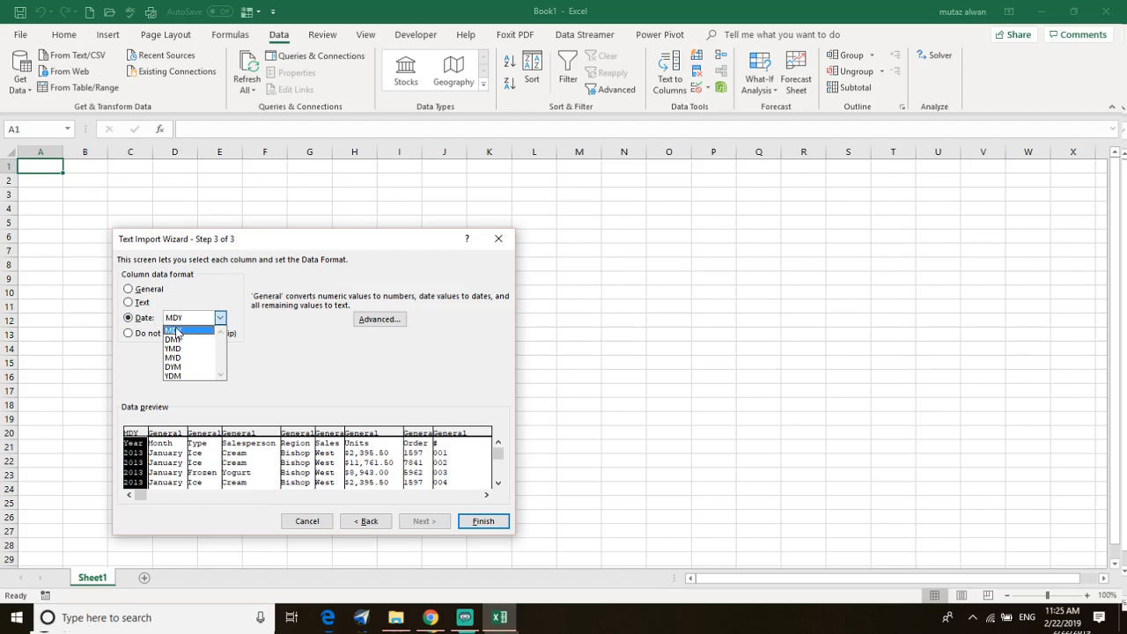
left_click(193, 331)
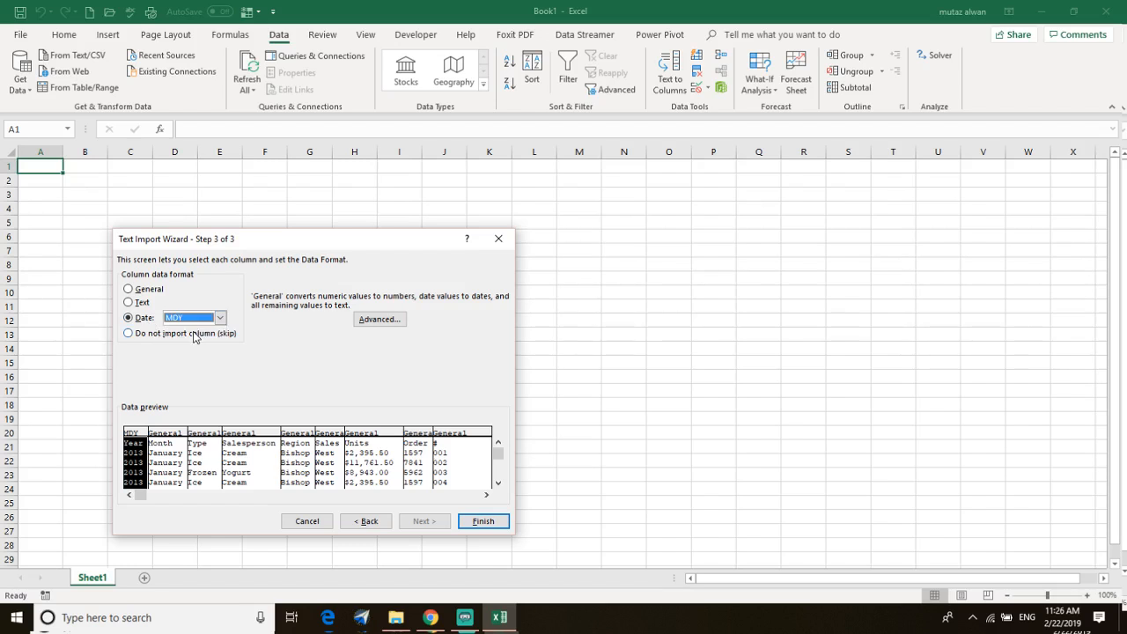
left_click(138, 290)
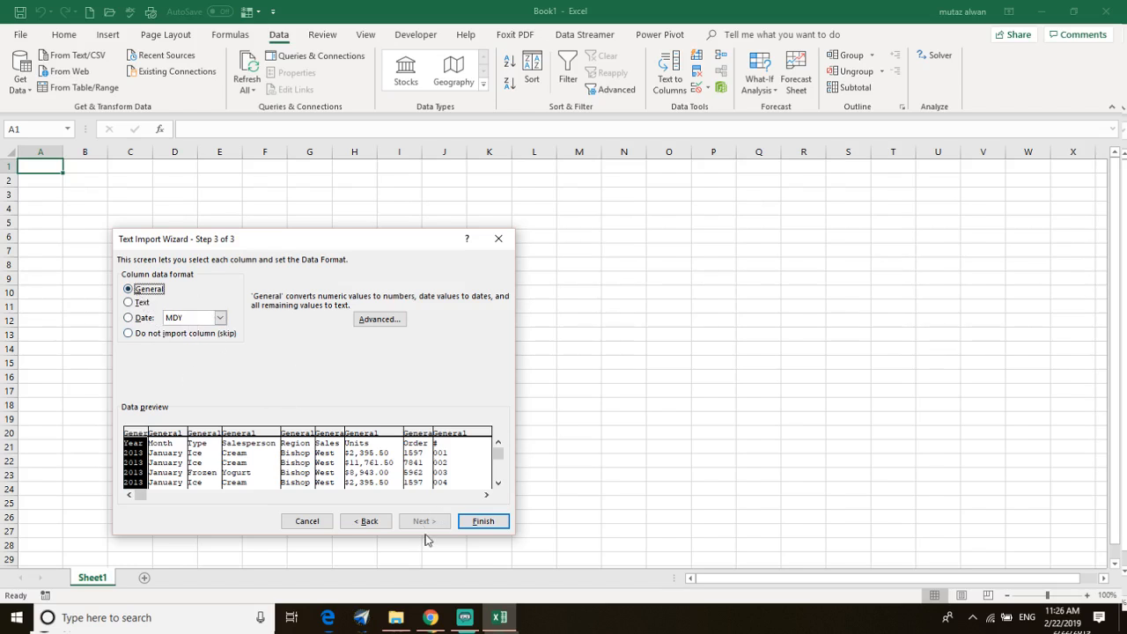
Choose the thousands separator in the advanced text import settings and accept them
left_click(379, 320)
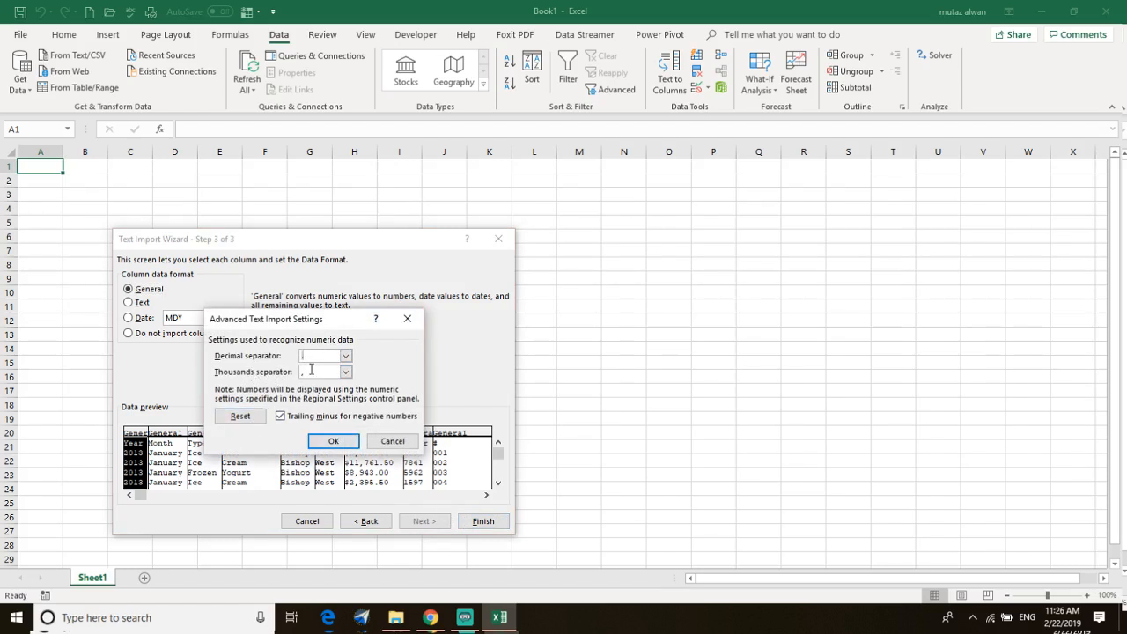
left_click(346, 372)
left_click(346, 372)
left_click(346, 372)
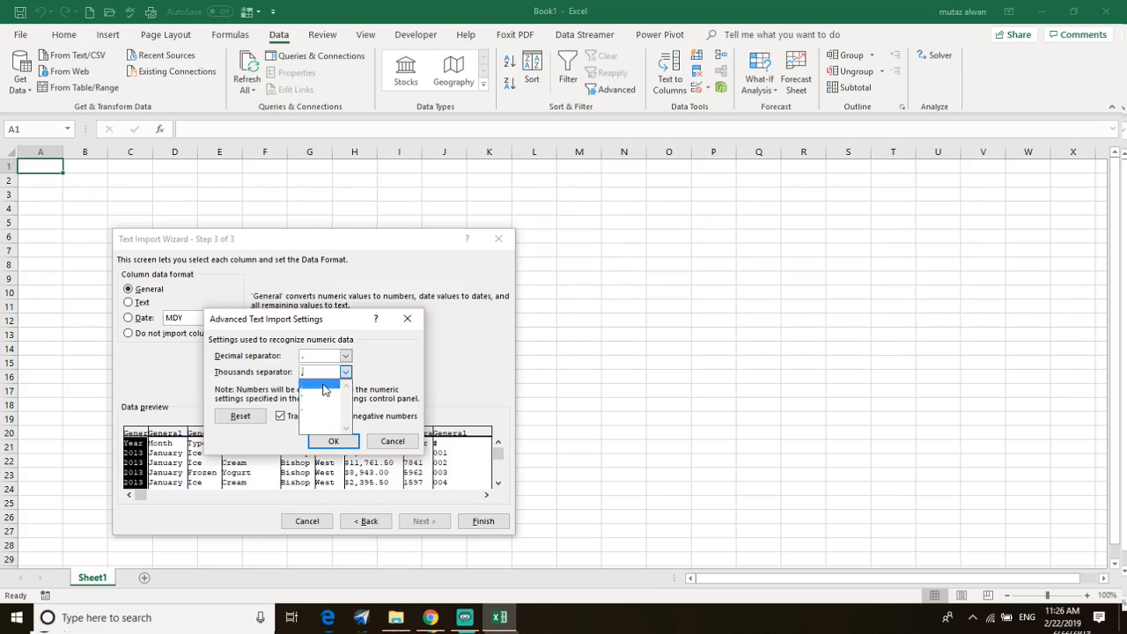
left_click(320, 403)
left_click(335, 441)
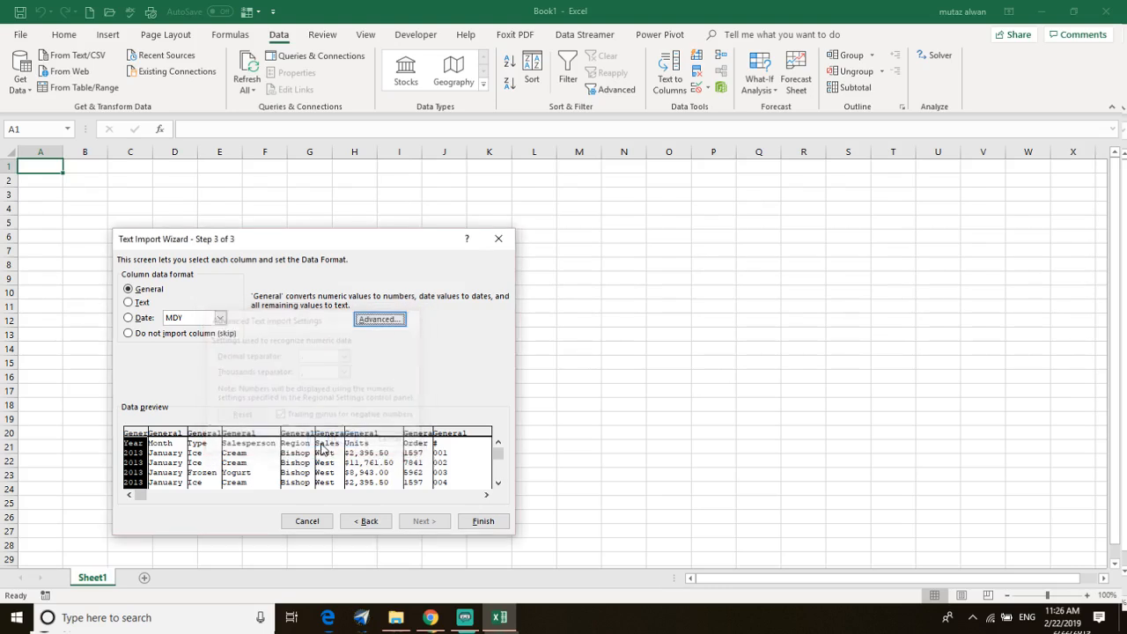
Finish the text import and check the imported rows in the worksheet
left_click(483, 521)
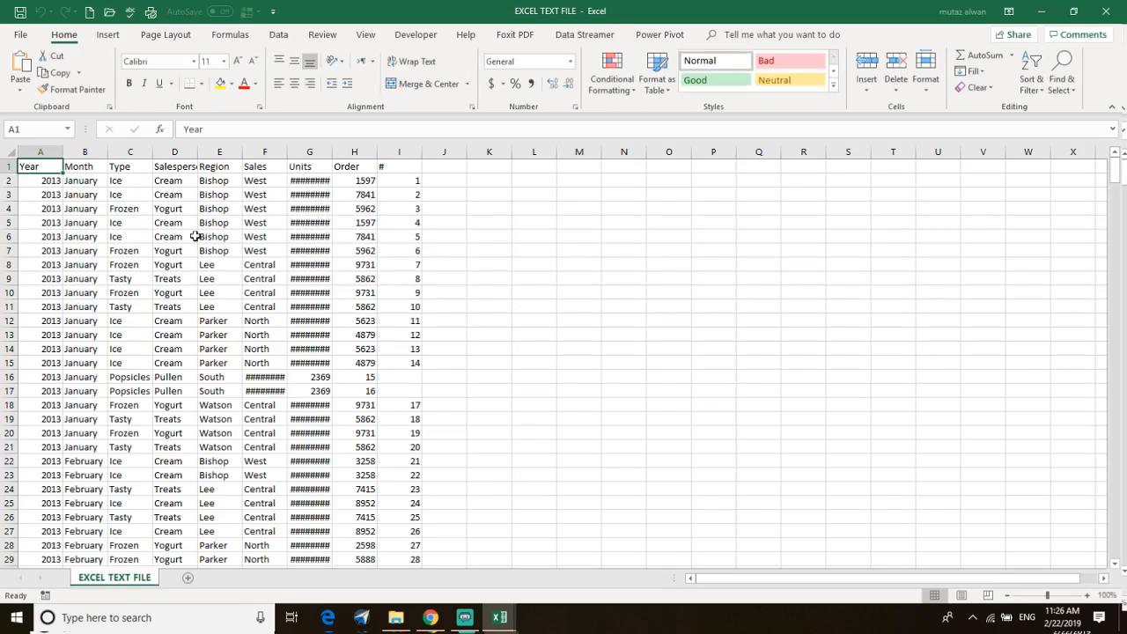
scroll(463, 272, "down", 2)
scroll(369, 281, "up", 2)
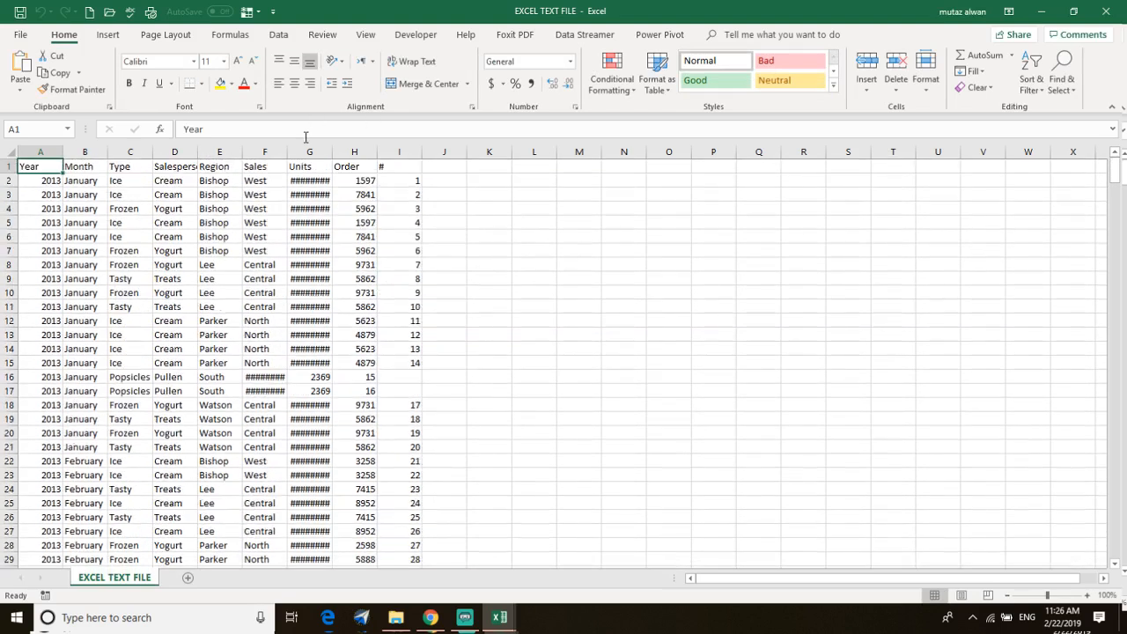
AutoFit the widths of the Order, Units and Sales columns and look through the imported rows
double_click(378, 152)
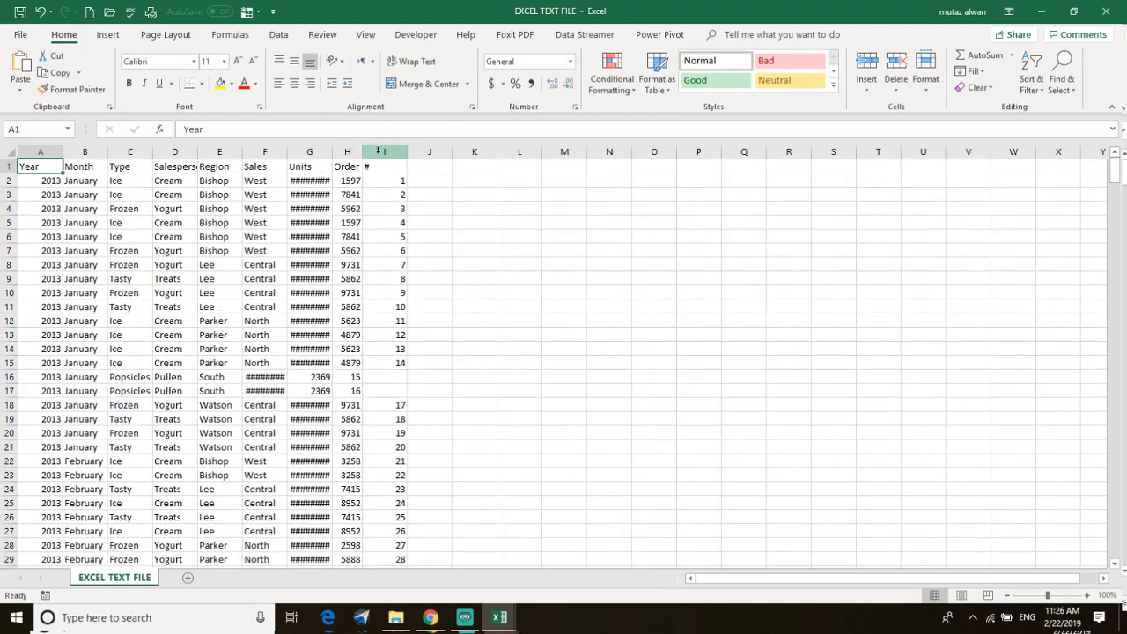
double_click(331, 152)
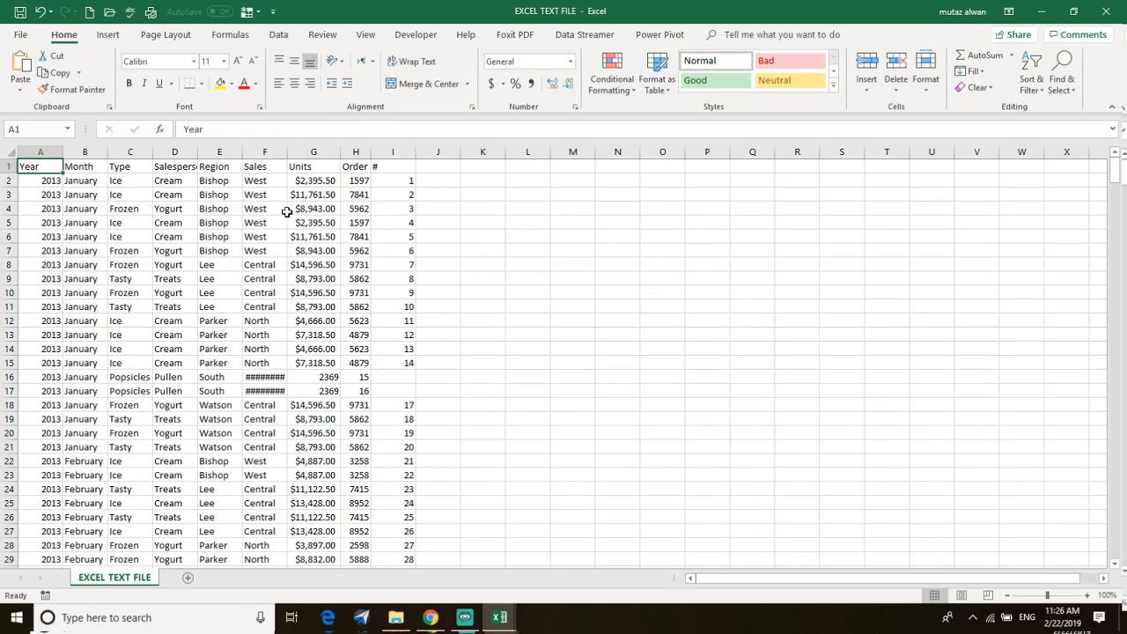
double_click(286, 150)
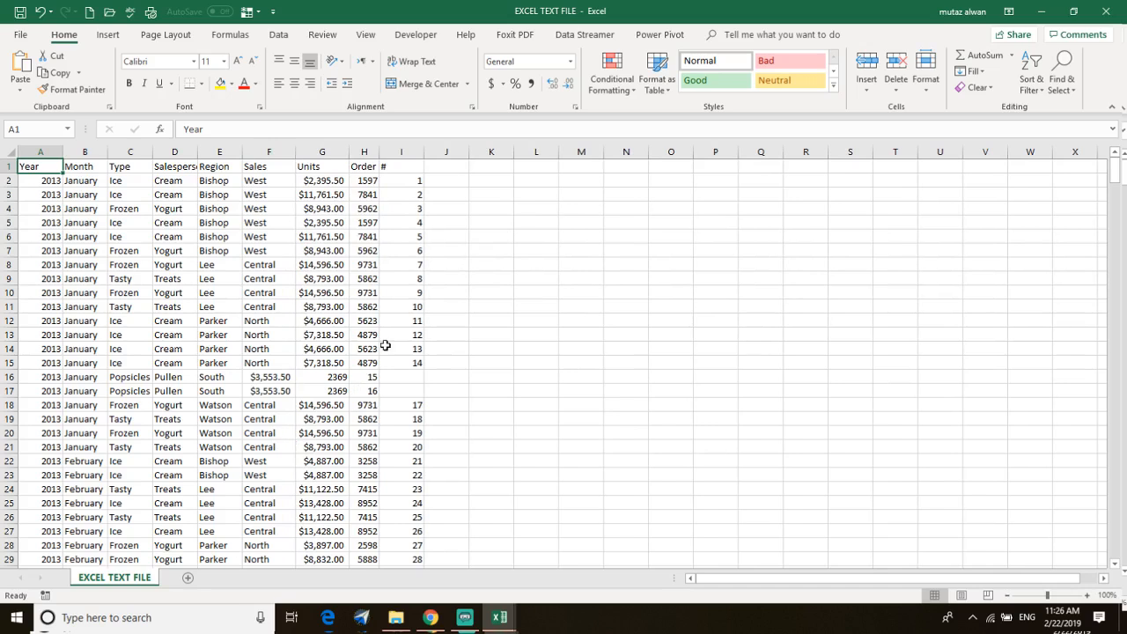
scroll(167, 390, "down", 18)
scroll(203, 403, "down", 20)
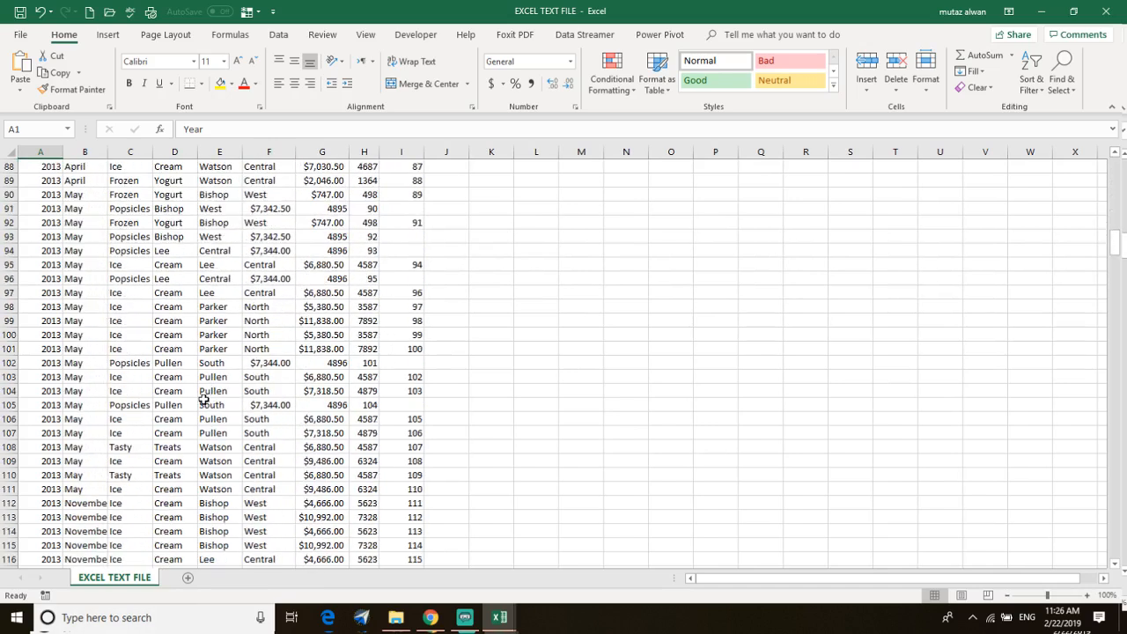
scroll(206, 397, "up", 20)
scroll(208, 397, "up", 5)
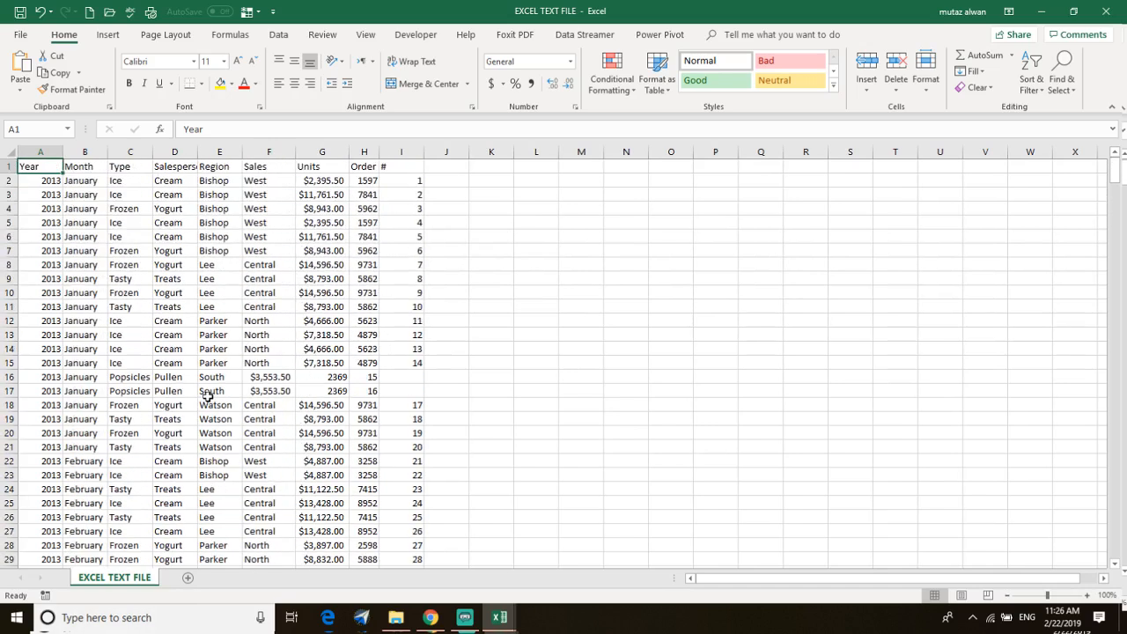
left_click(448, 275)
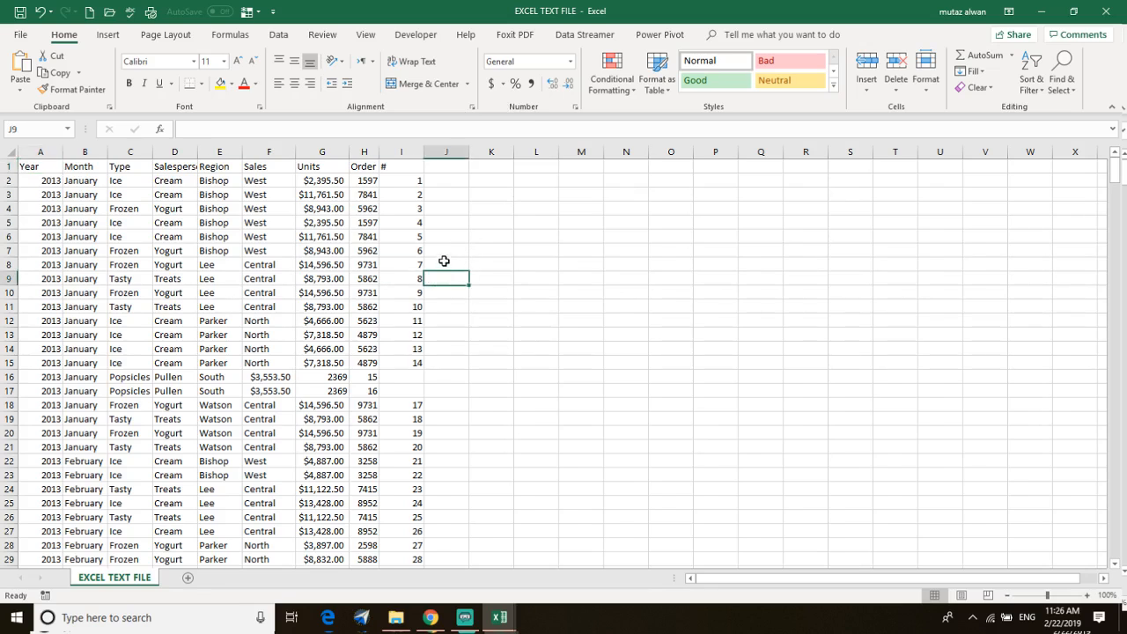
key("ctrl+a")
left_click(280, 278)
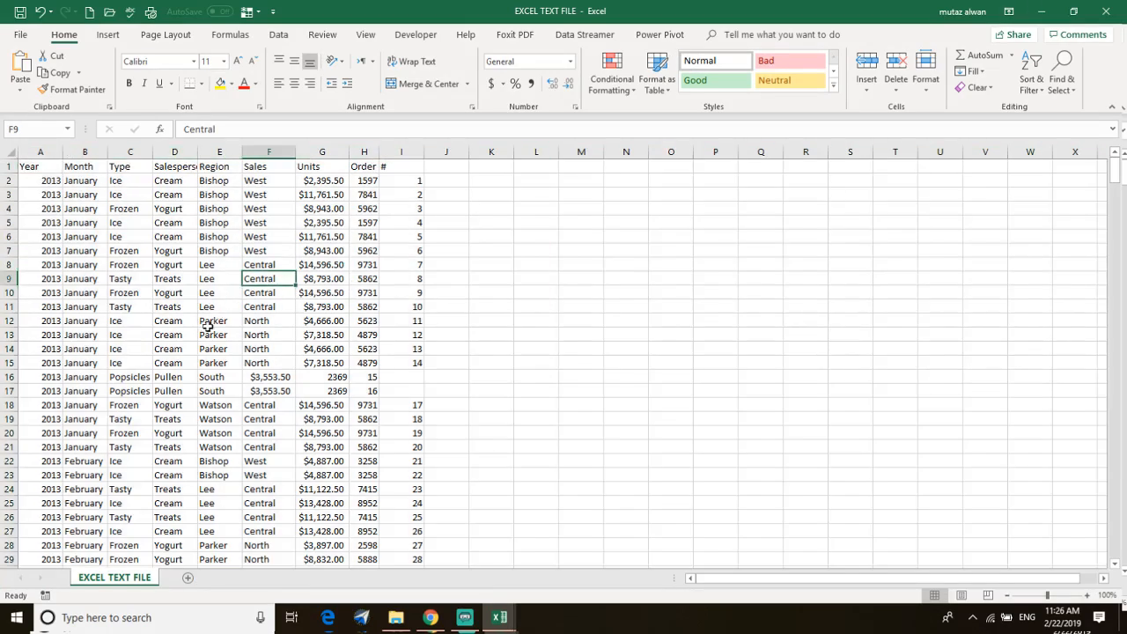
key("ctrl+a")
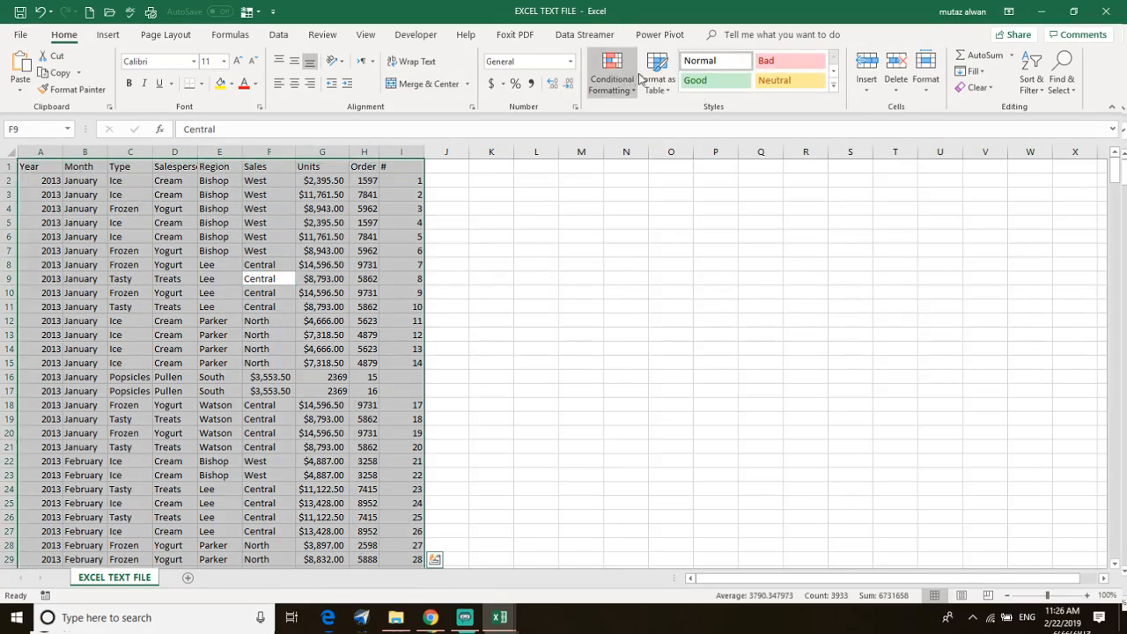
left_click(678, 86)
left_click(763, 123)
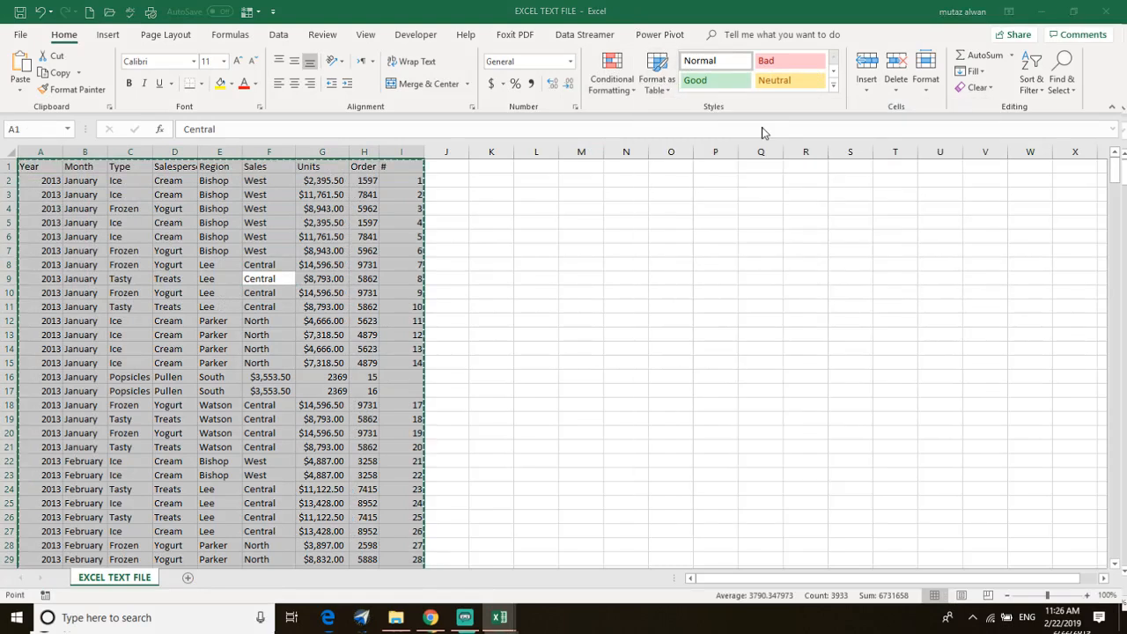
left_click(533, 305)
left_click(171, 181)
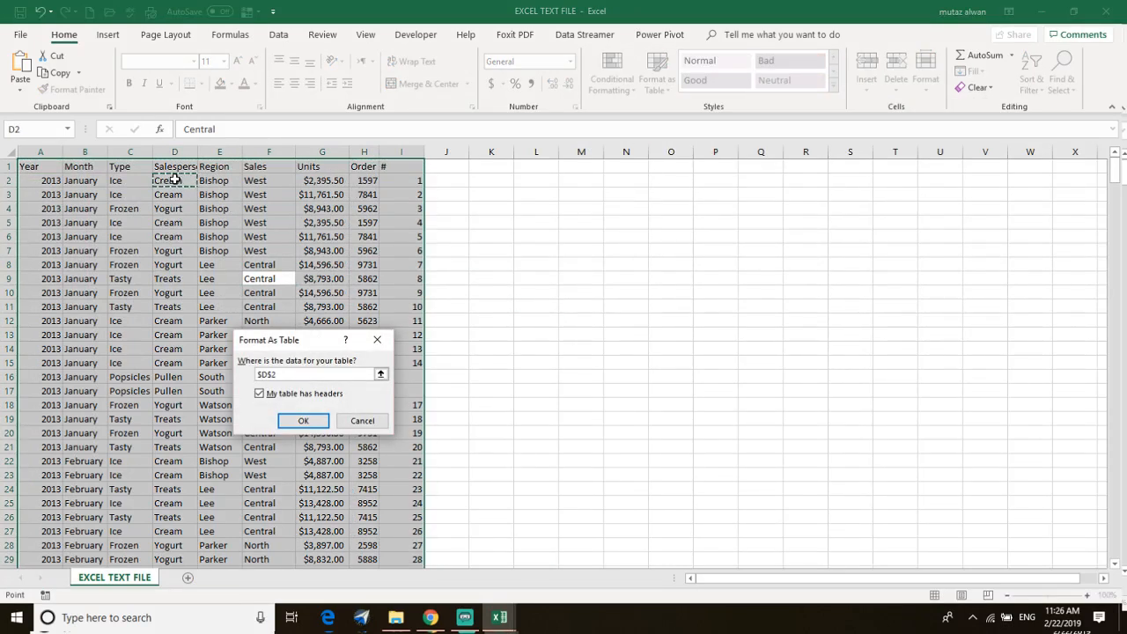
key("ctrl+a")
left_click(190, 183)
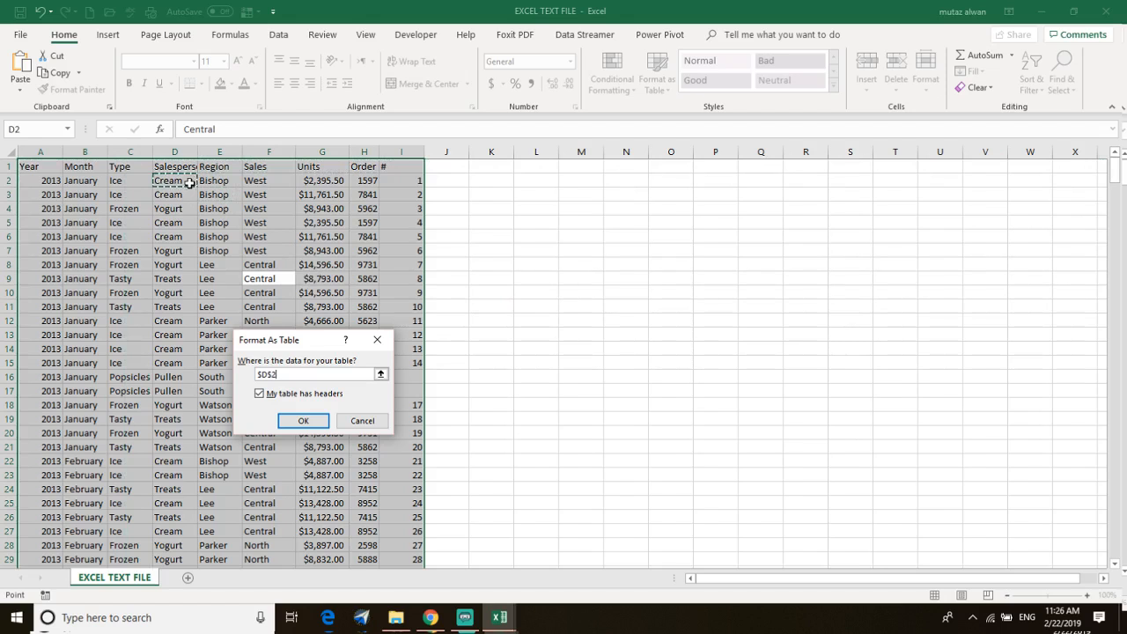
left_click(78, 209)
key("ctrl+a")
left_click(57, 207, "ctrl")
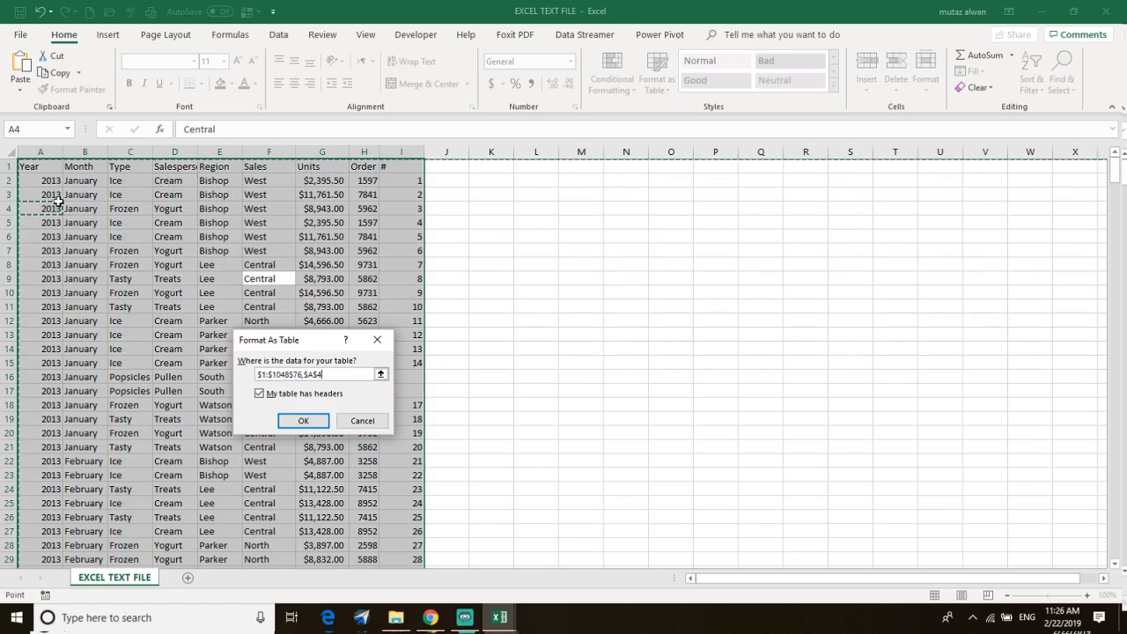
key("ctrl+a")
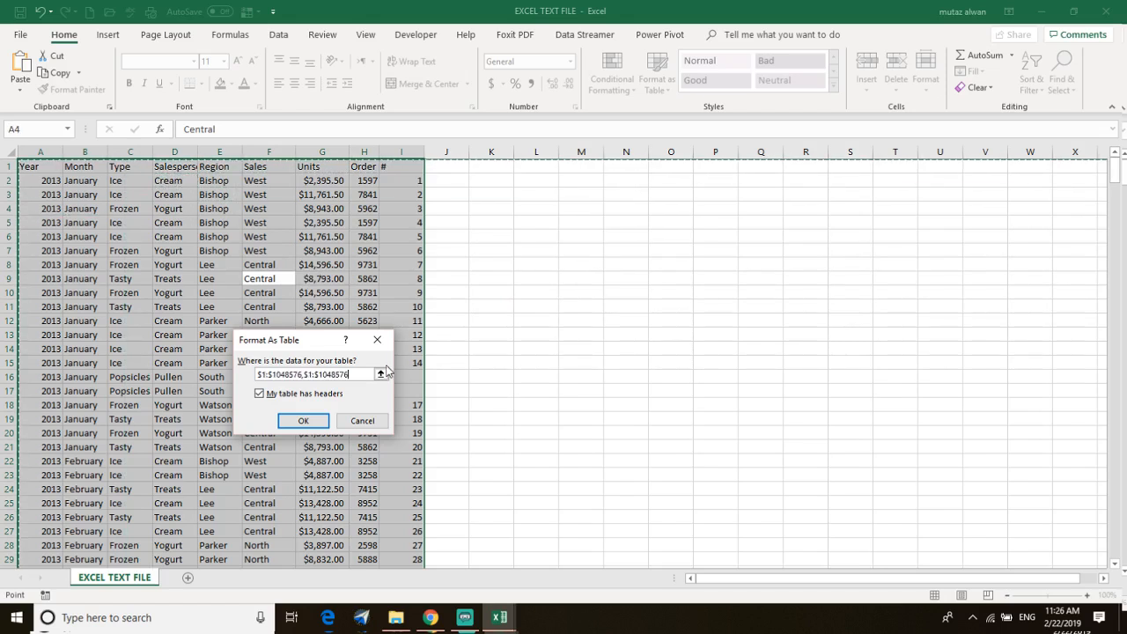
left_click(349, 421)
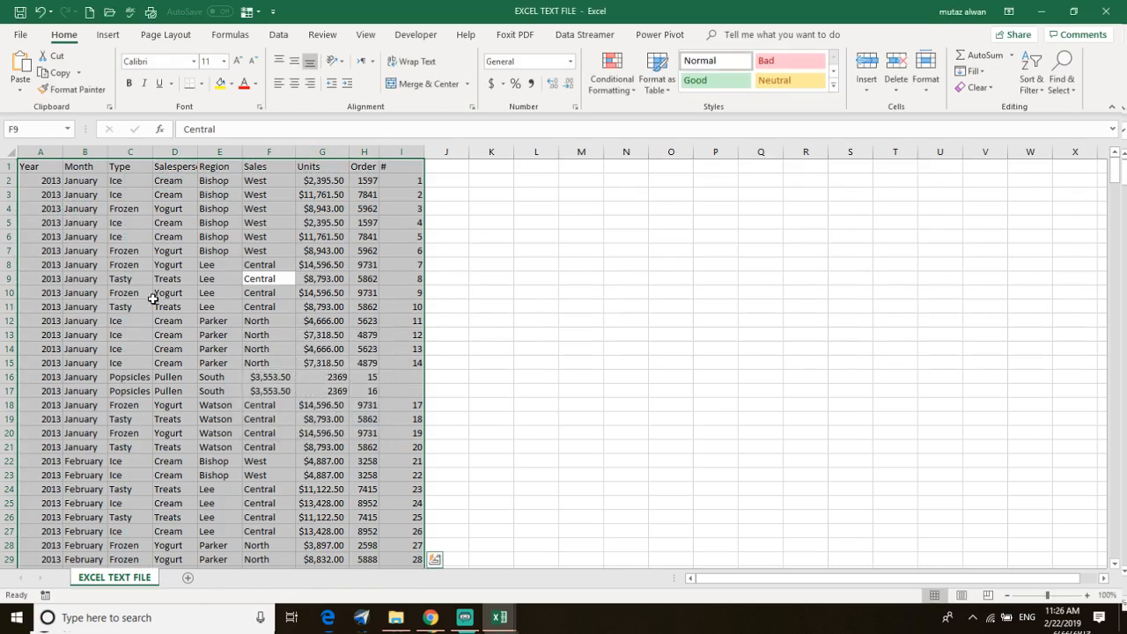
Format the whole imported data range as a table with headers, using the light blue style with a solid header row
left_click(155, 295)
key("ctrl+a")
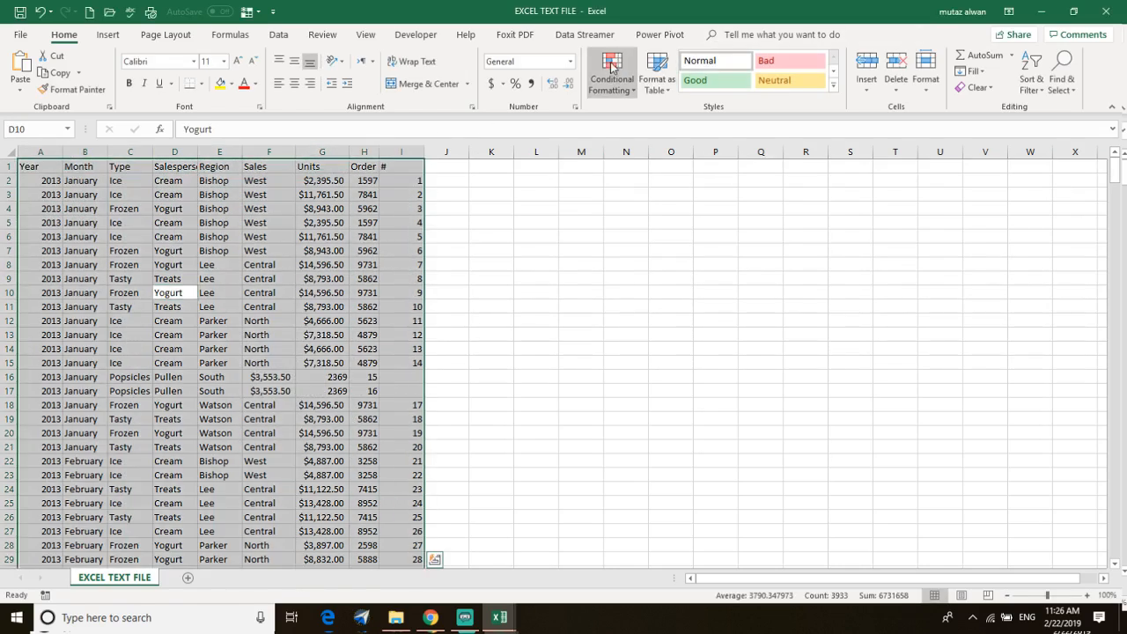
left_click(657, 78)
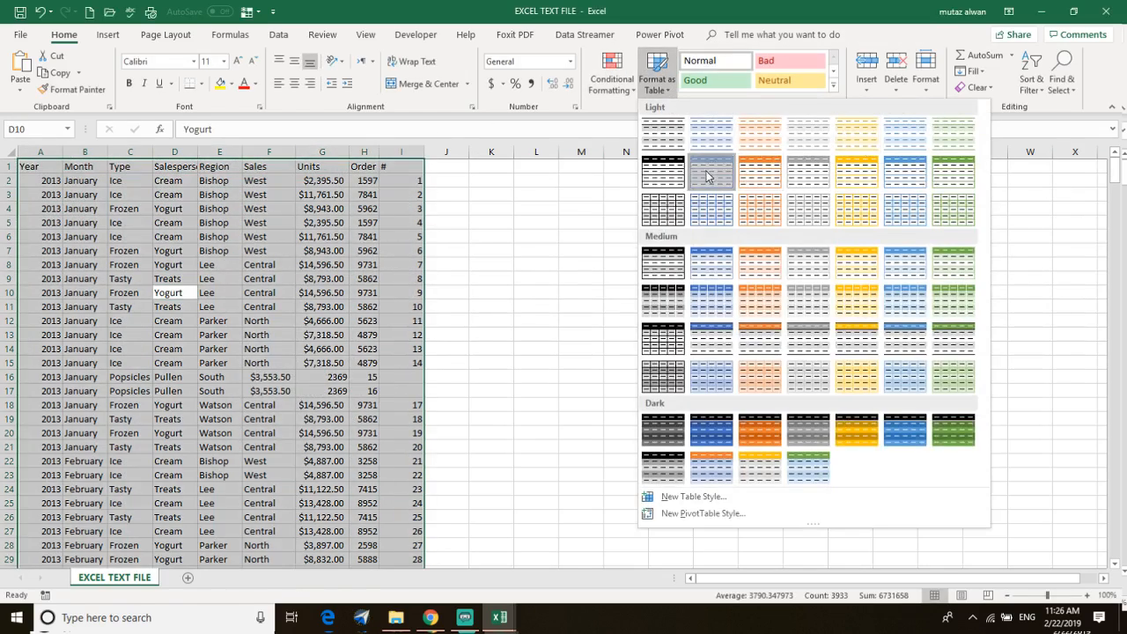
left_click(710, 173)
key("Return")
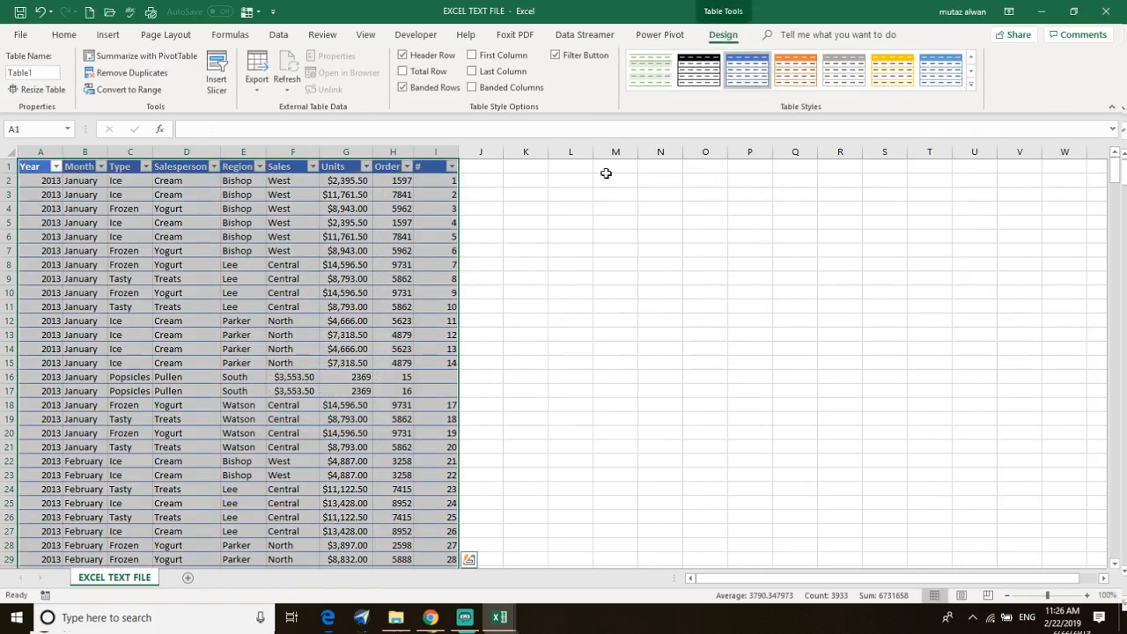
left_click(454, 213)
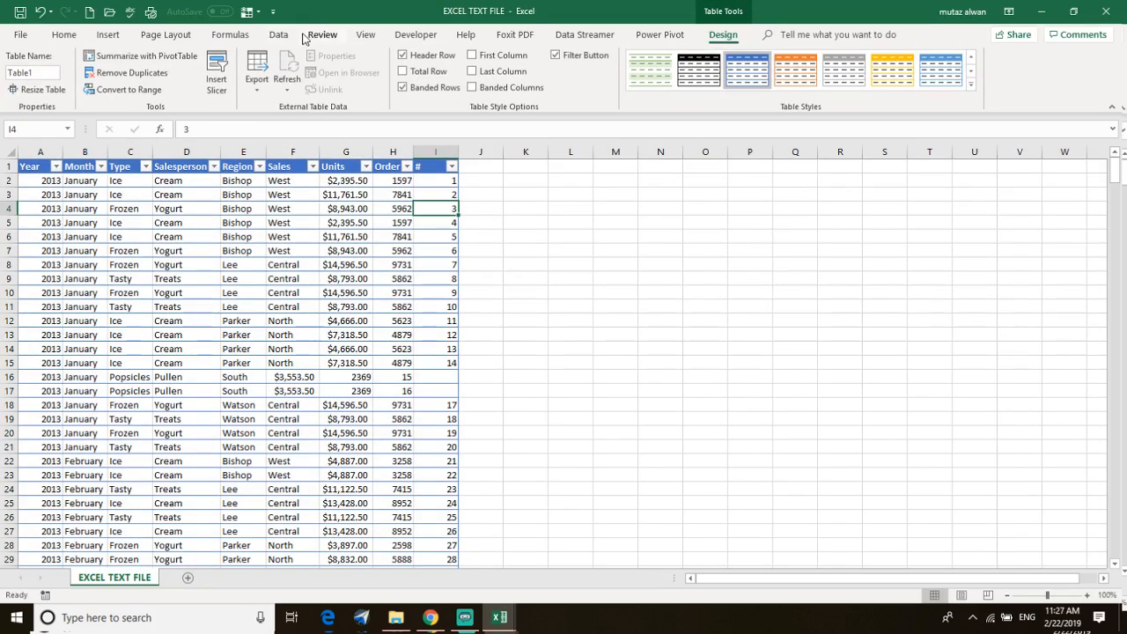
Examine the filter choices of the Year column without applying any, and look through the table rows
left_click(279, 36)
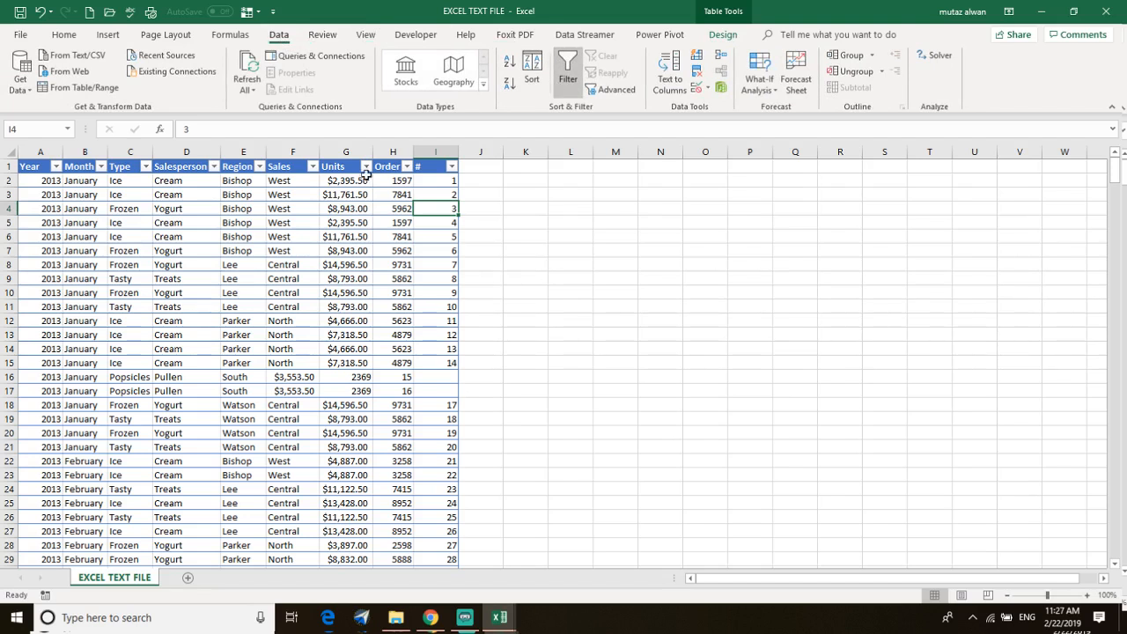
left_click(55, 166)
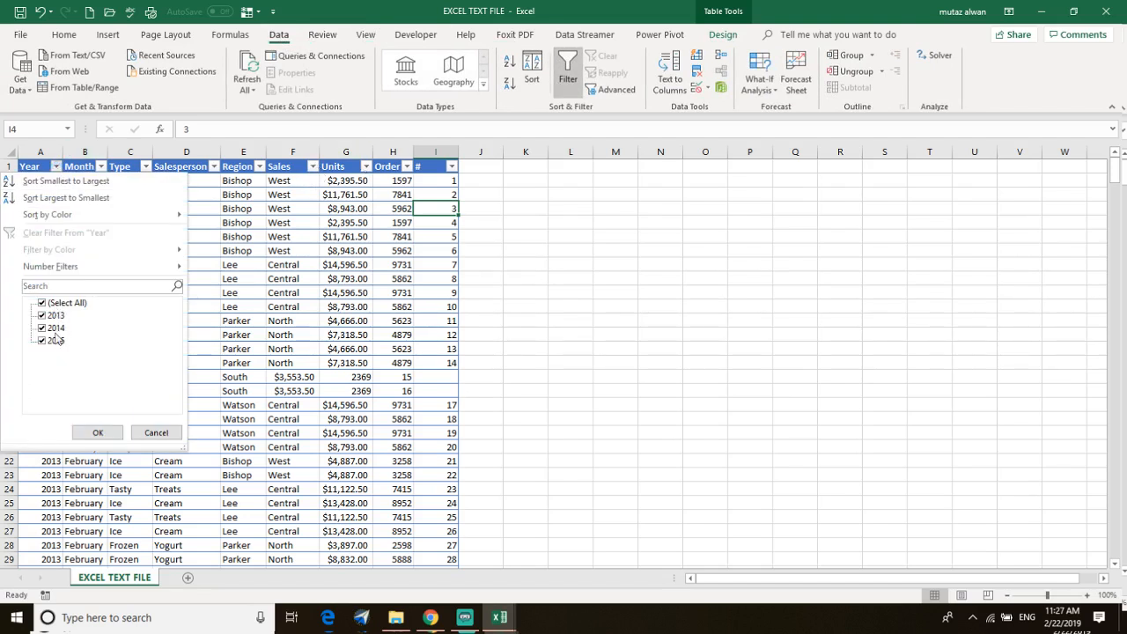
left_click(156, 433)
scroll(143, 319, "down", 9)
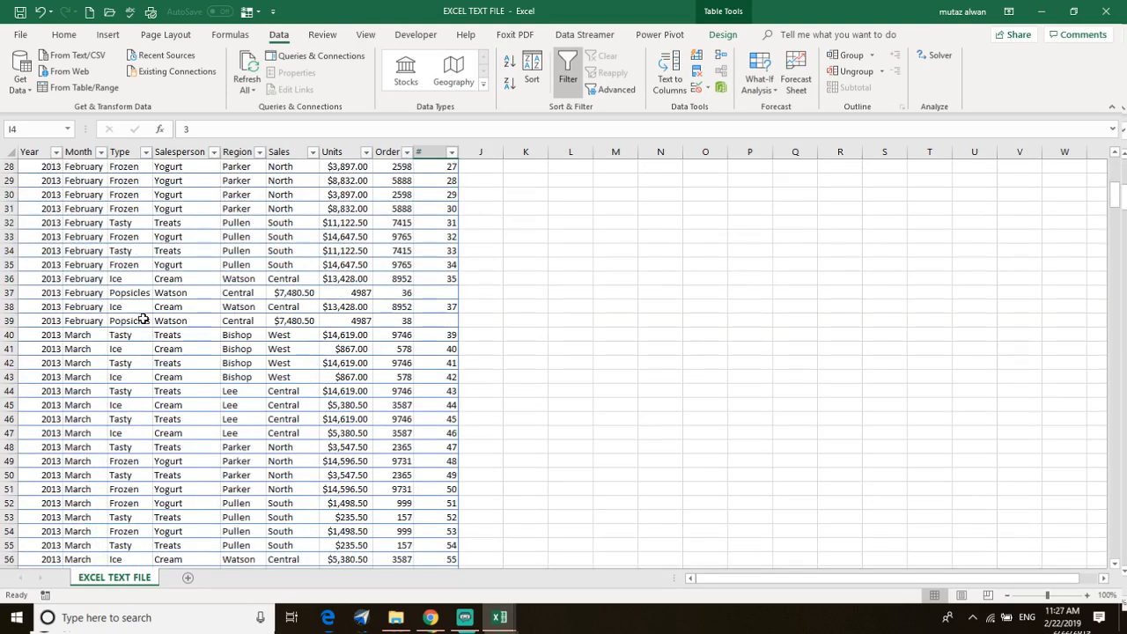
scroll(156, 257, "up", 3)
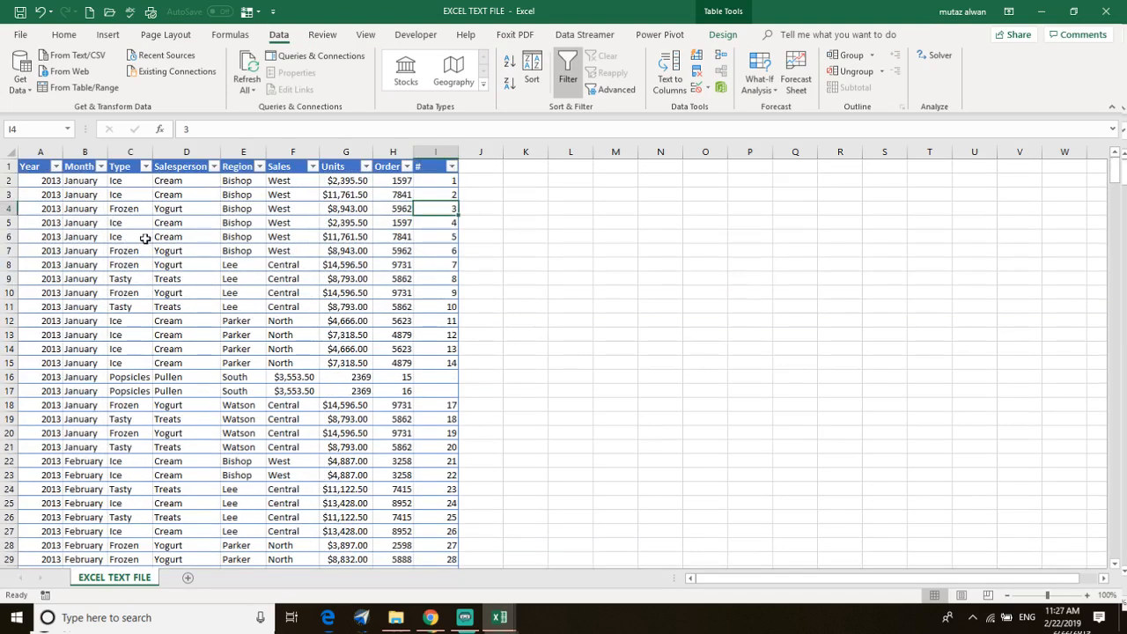
Open the Access database EXCEL ny from the EXCEL EXCEL folder and enable its data connections
left_click(19, 35)
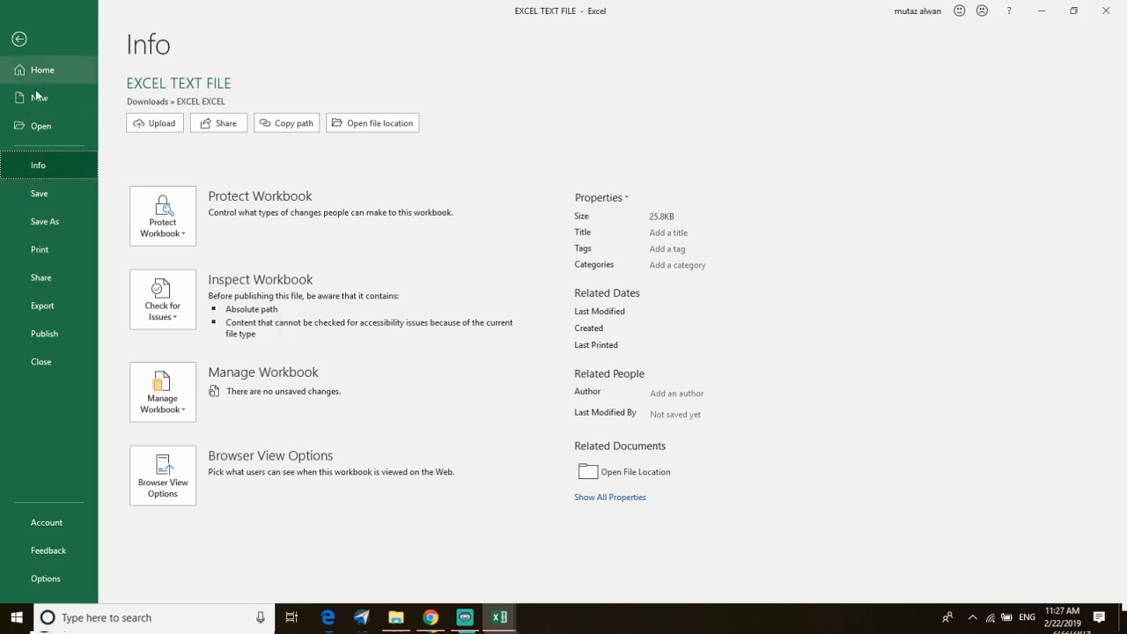
left_click(47, 127)
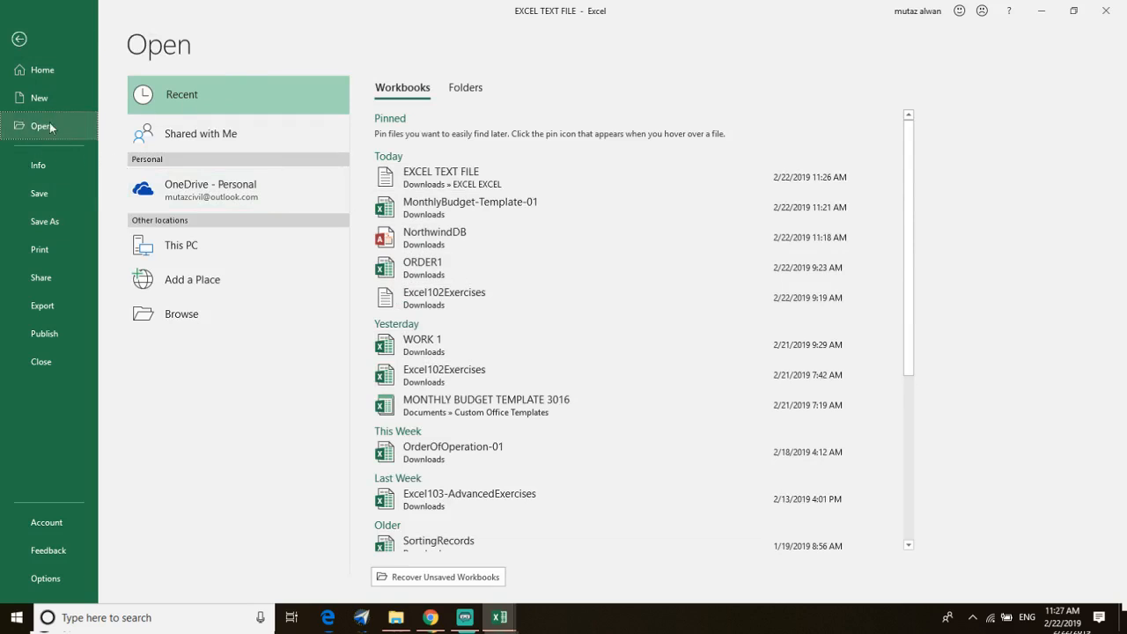
left_click(188, 315)
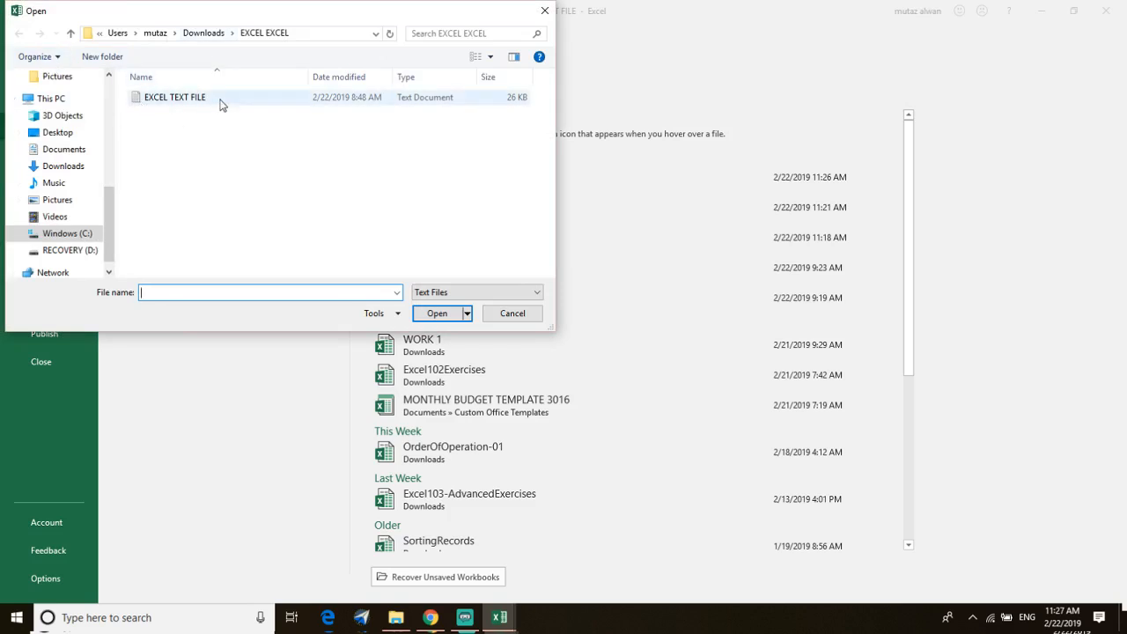
left_click(489, 294)
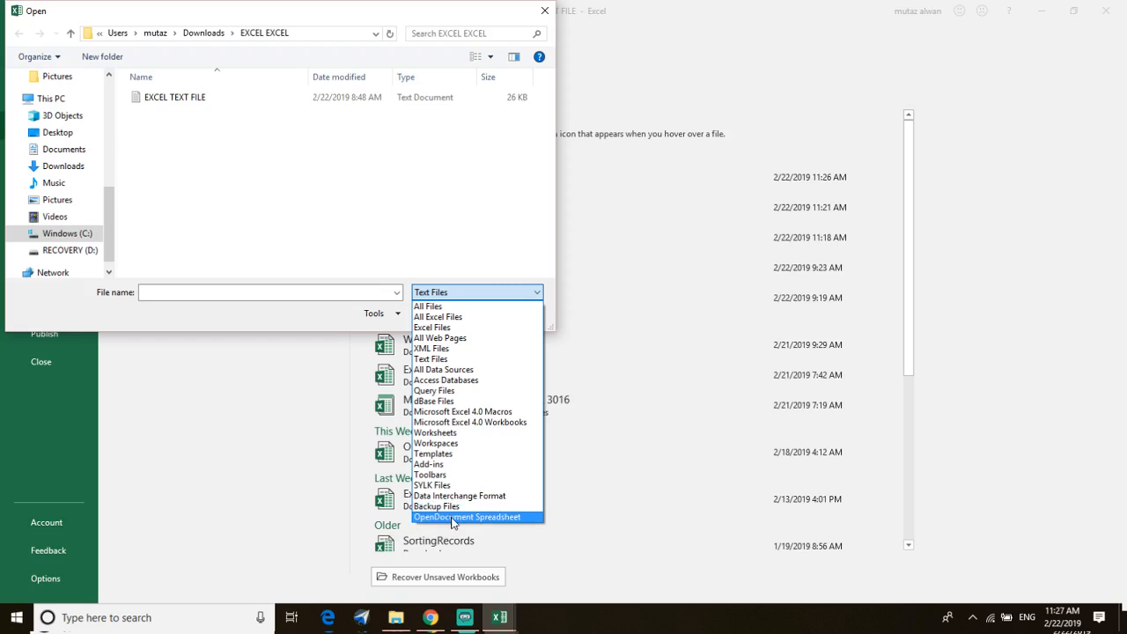
left_click(461, 385)
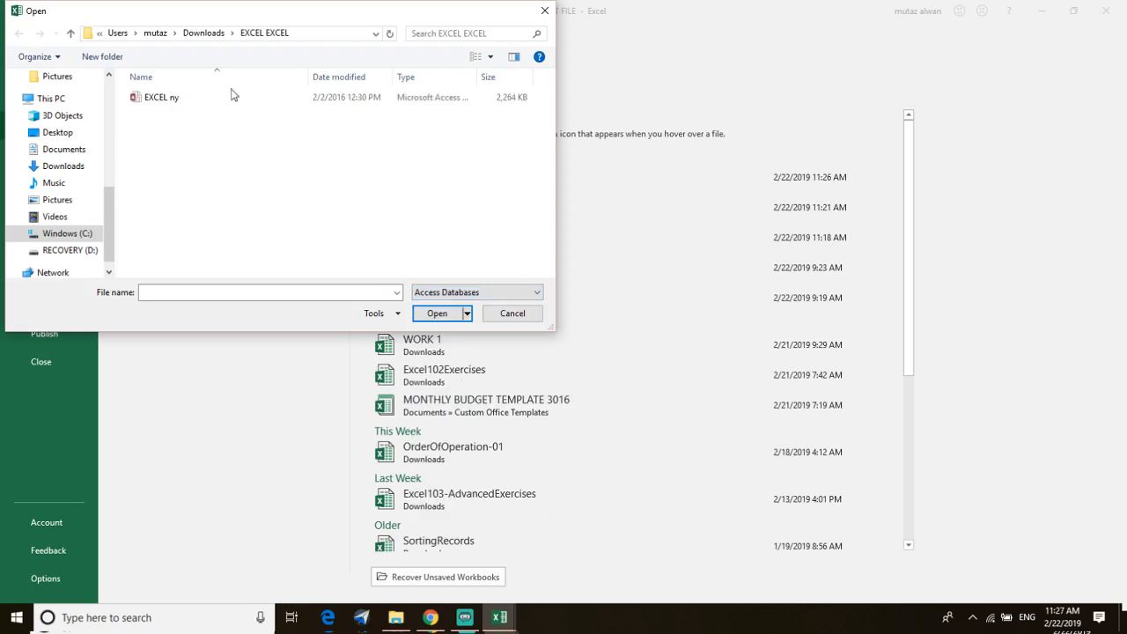
double_click(163, 98)
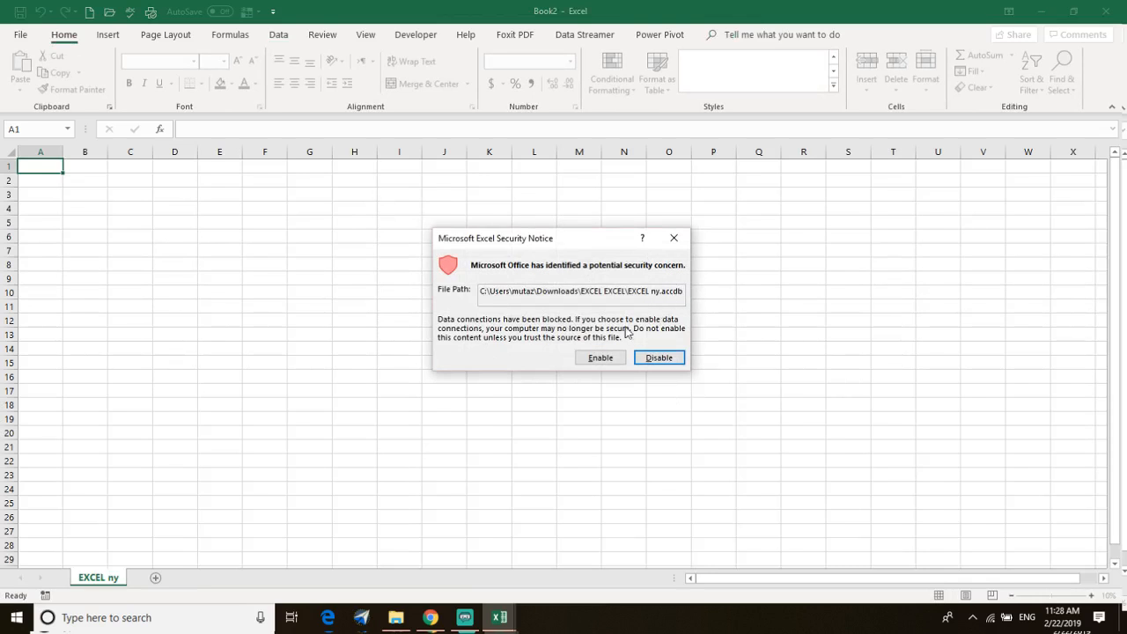
left_click(602, 358)
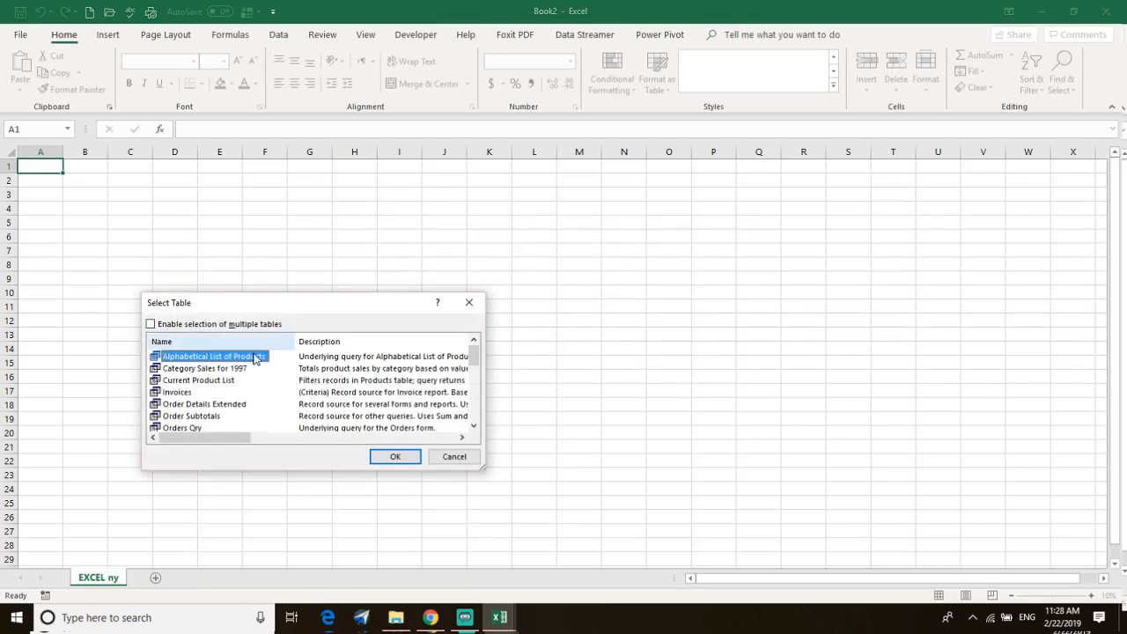
Enable selecting multiple tables and choose Orders Qry, Order Subtotals, Customers and Ten Most Expensive Products for import
scroll(233, 396, "down", 6)
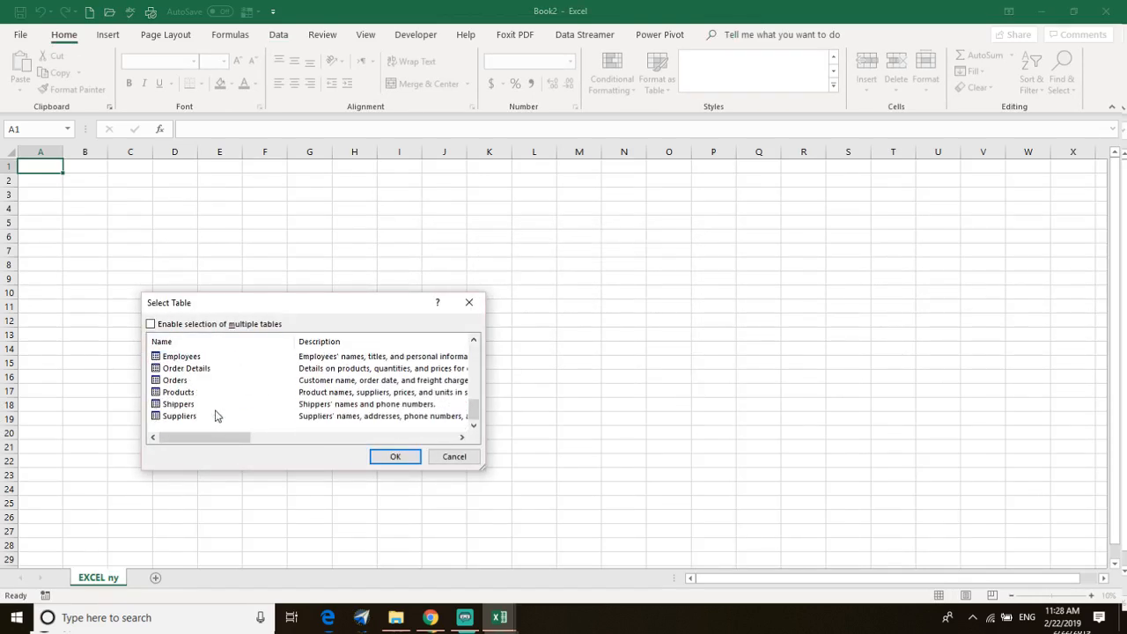
scroll(165, 381, "up", 6)
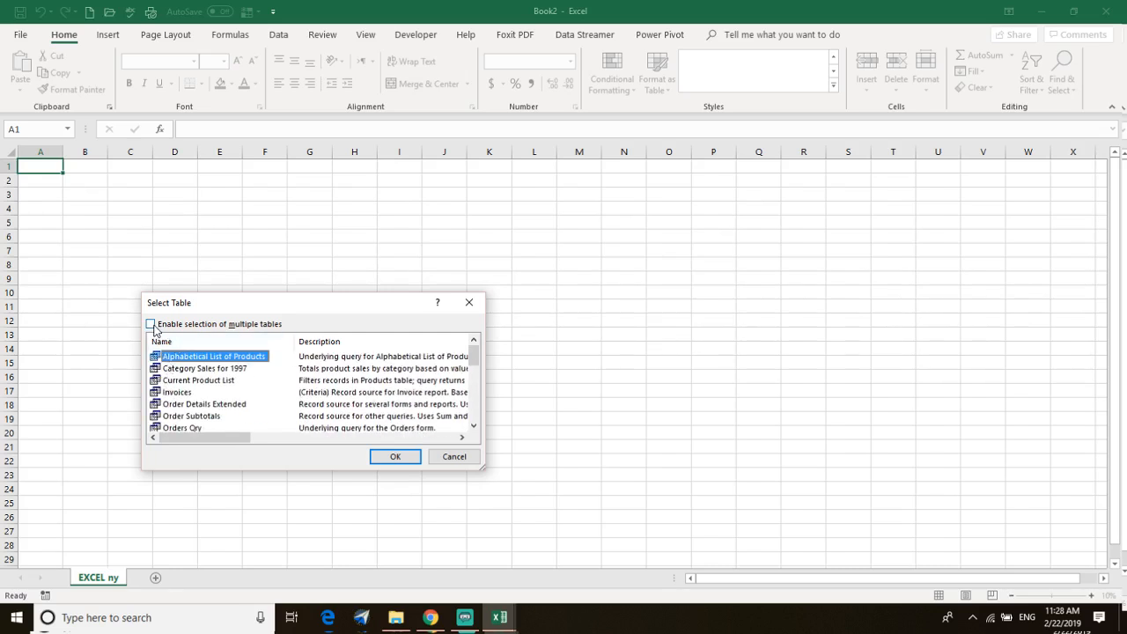
left_click(151, 326)
scroll(154, 392, "down", 1)
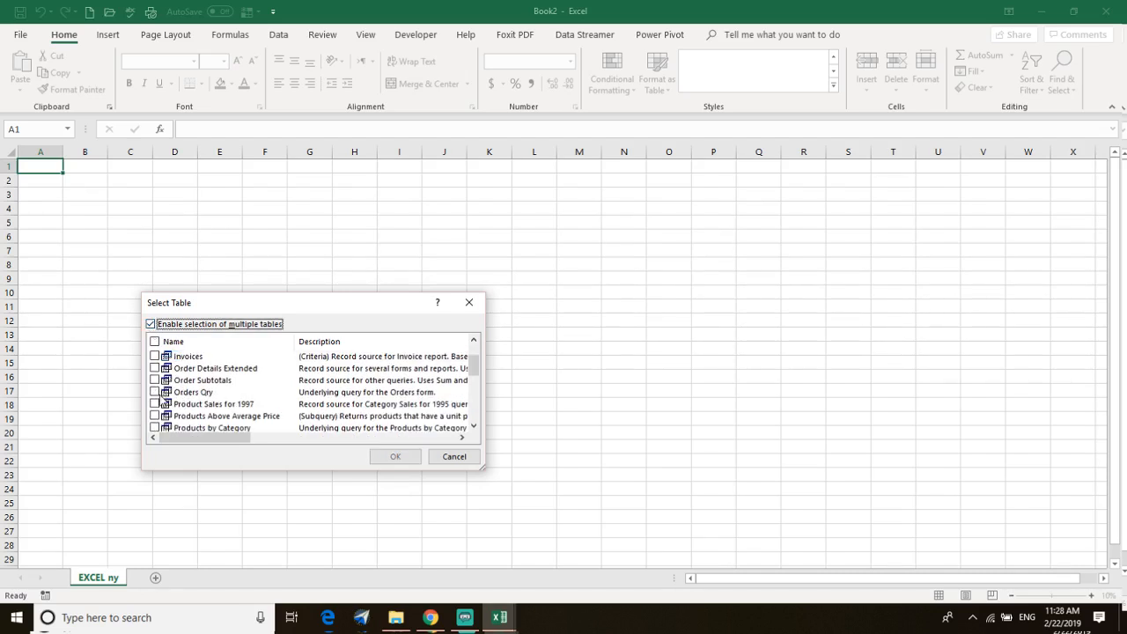
left_click(154, 393)
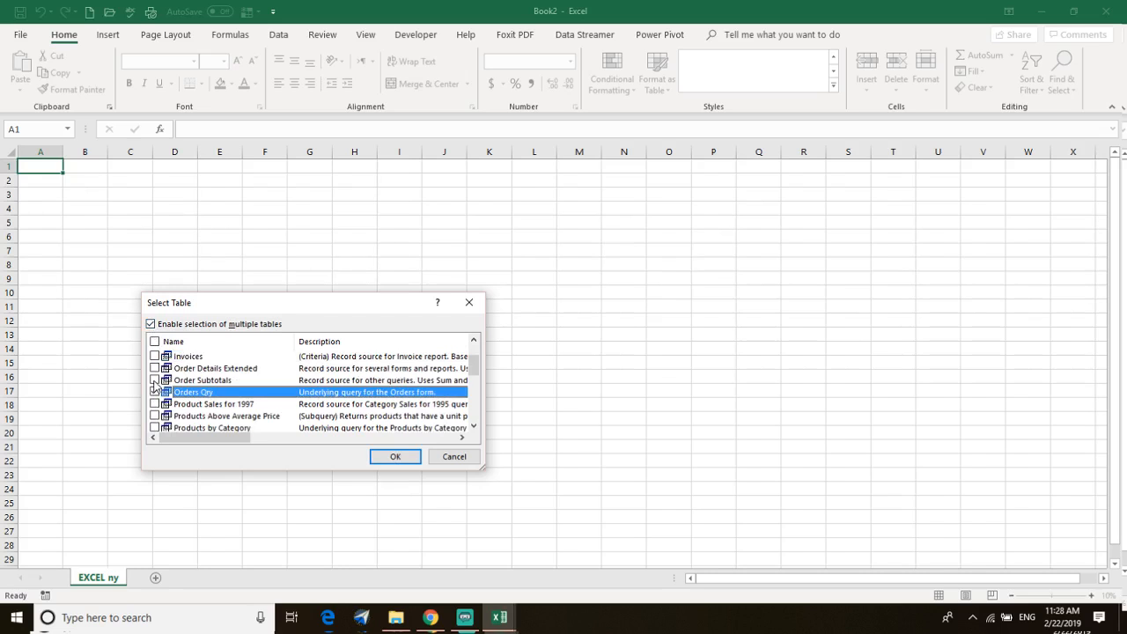
left_click(155, 380)
scroll(163, 428, "down", 3)
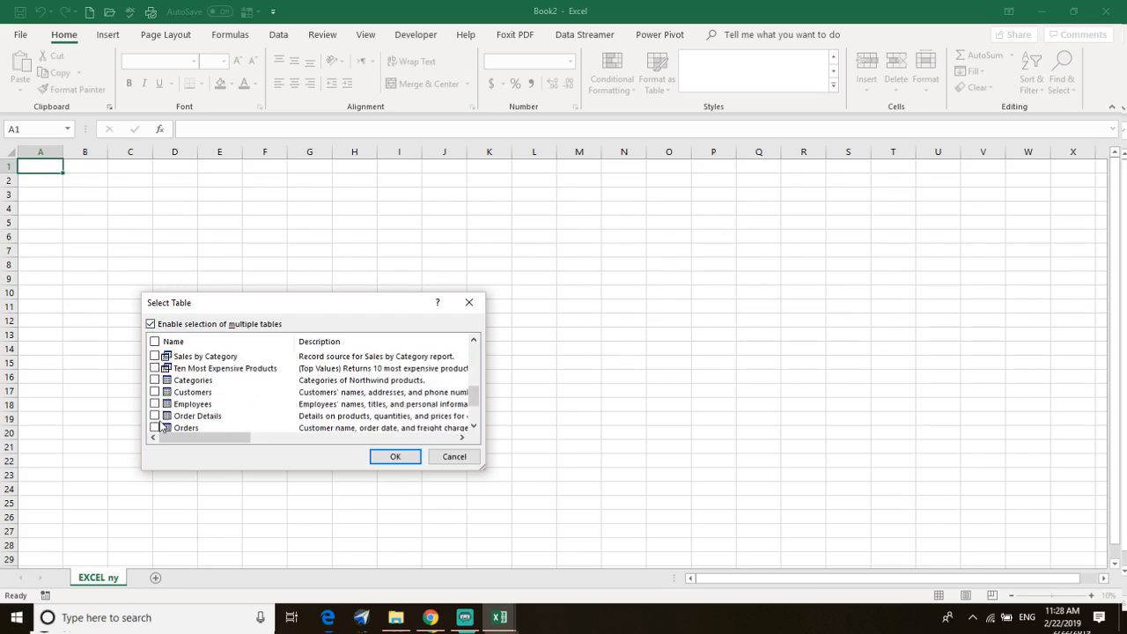
left_click(155, 392)
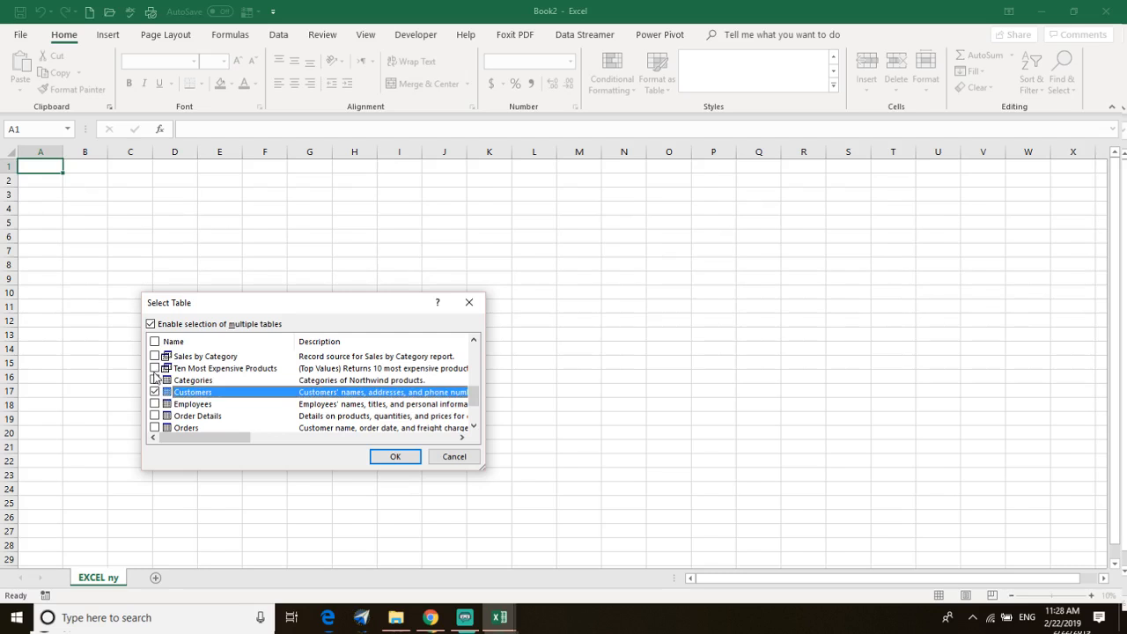
left_click(155, 368)
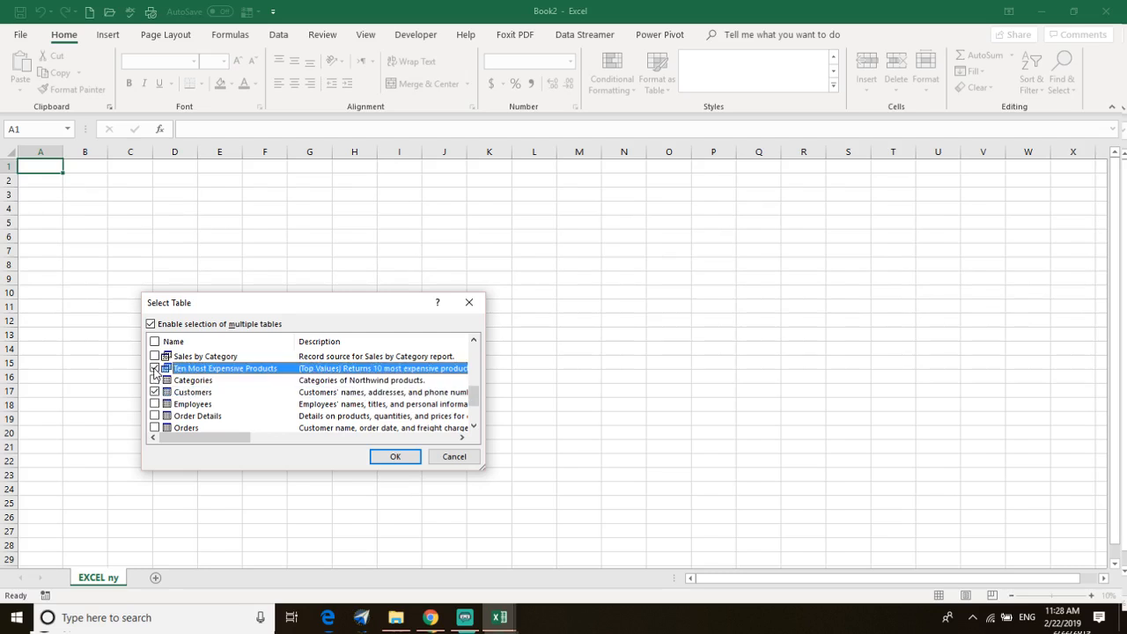
Confirm the table selection and import the data as tables on new worksheets
left_click(388, 457)
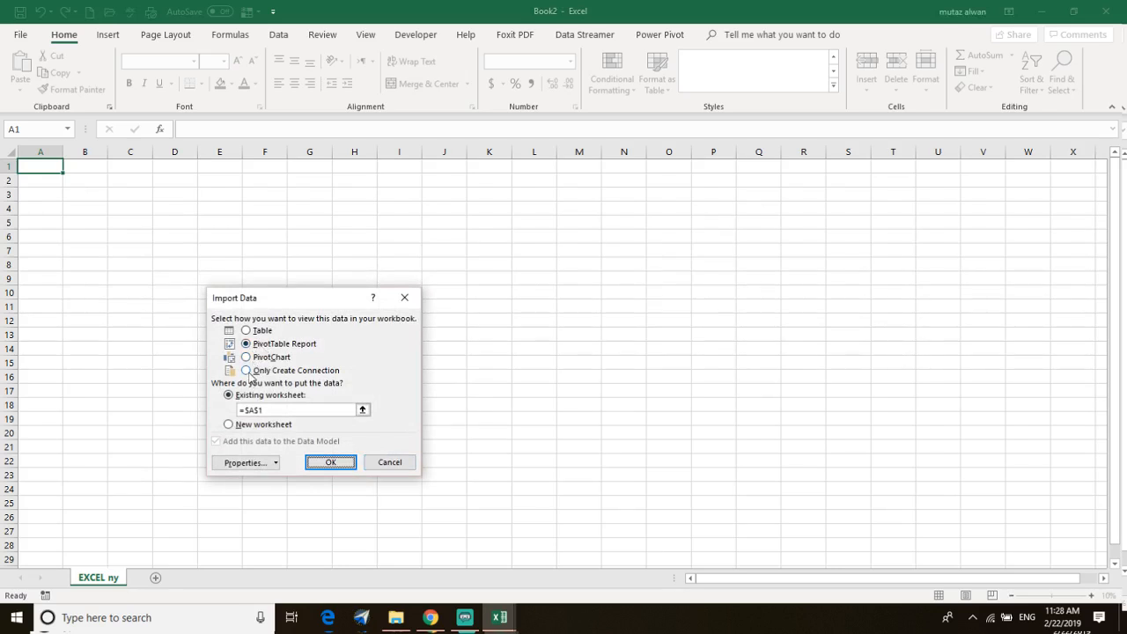
left_click(247, 331)
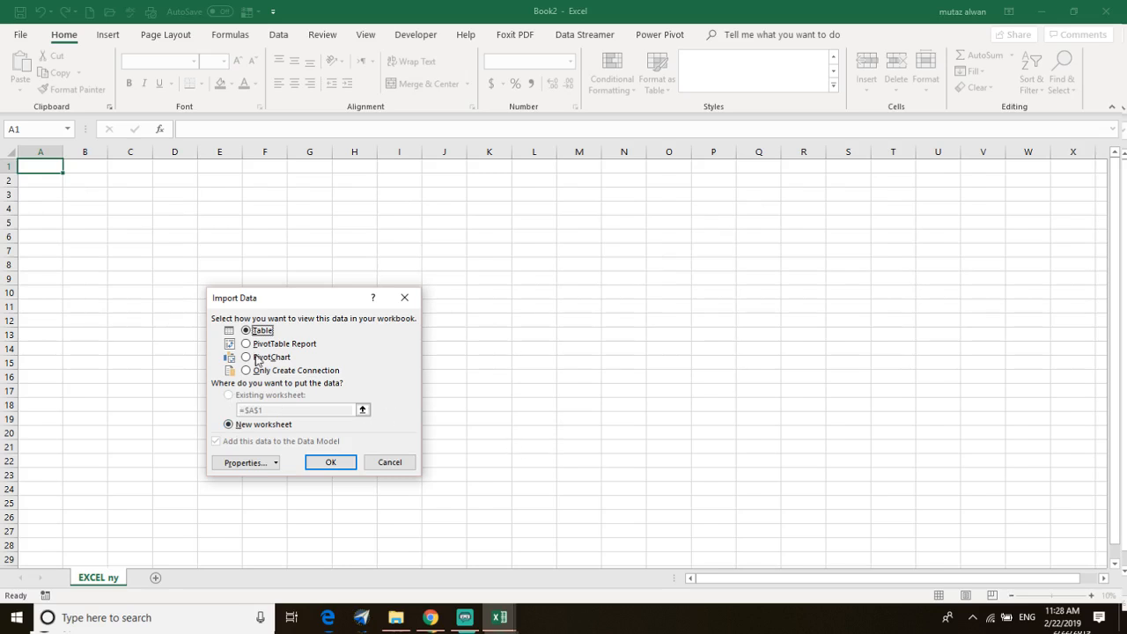
left_click(336, 463)
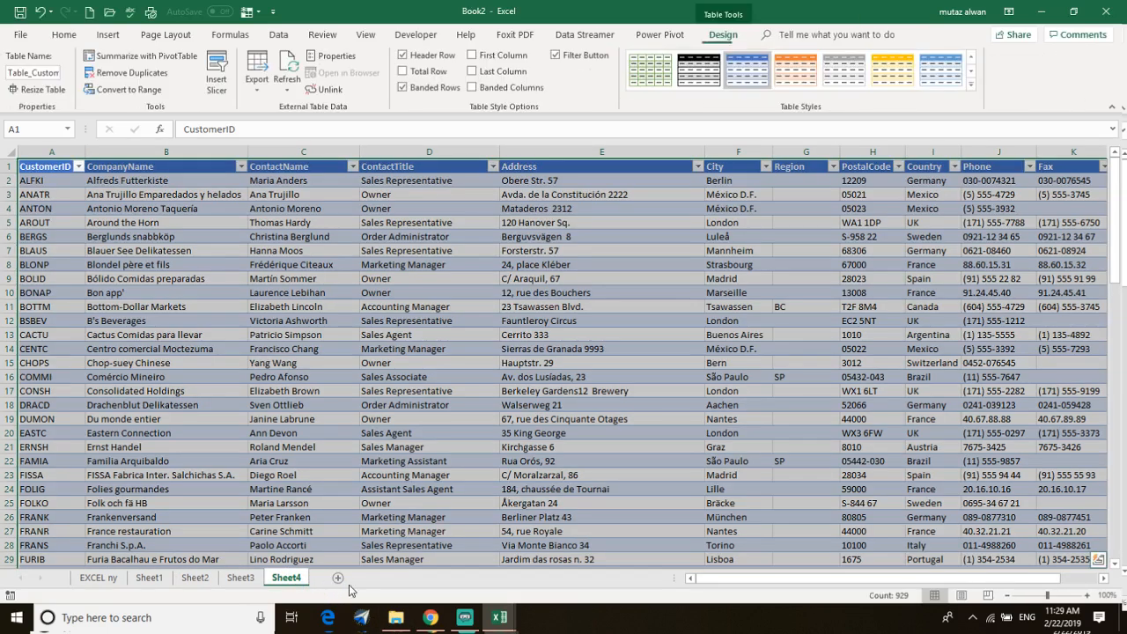
Examine the imported tables on Sheet1 through Sheet4, looking through the full list of customer rows on Sheet4
left_click(241, 578)
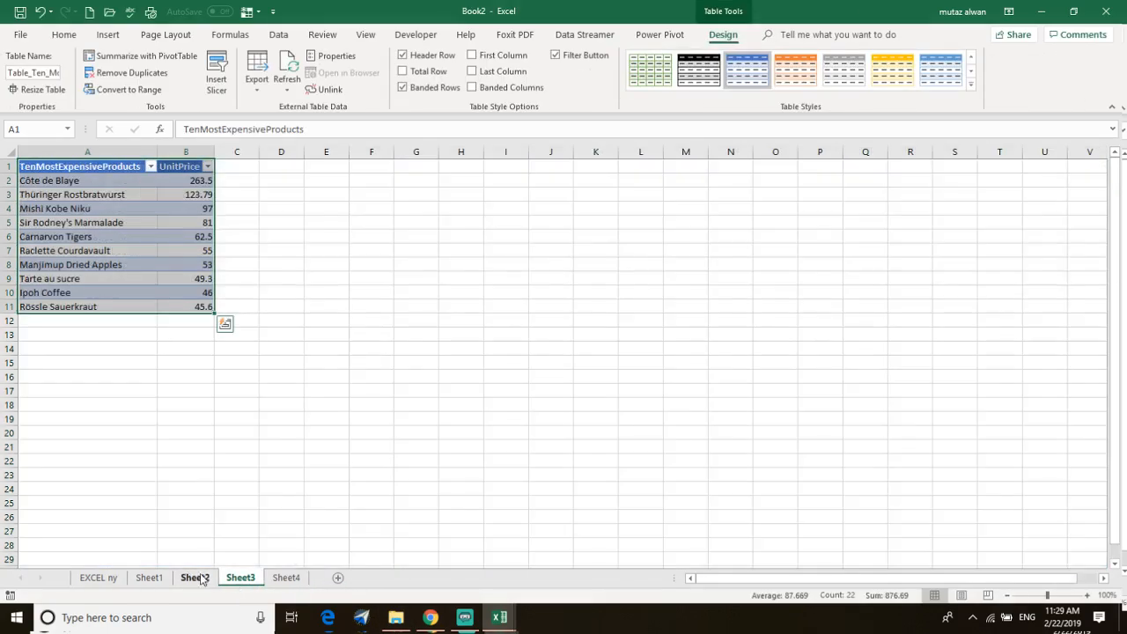
left_click(195, 578)
left_click(149, 578)
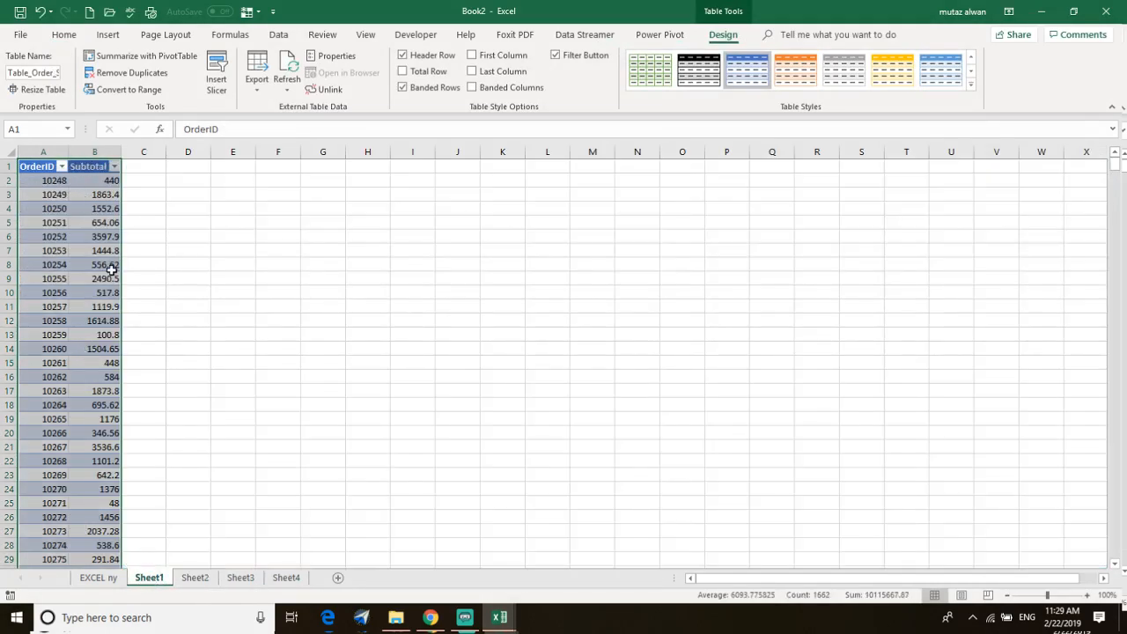
left_click(194, 578)
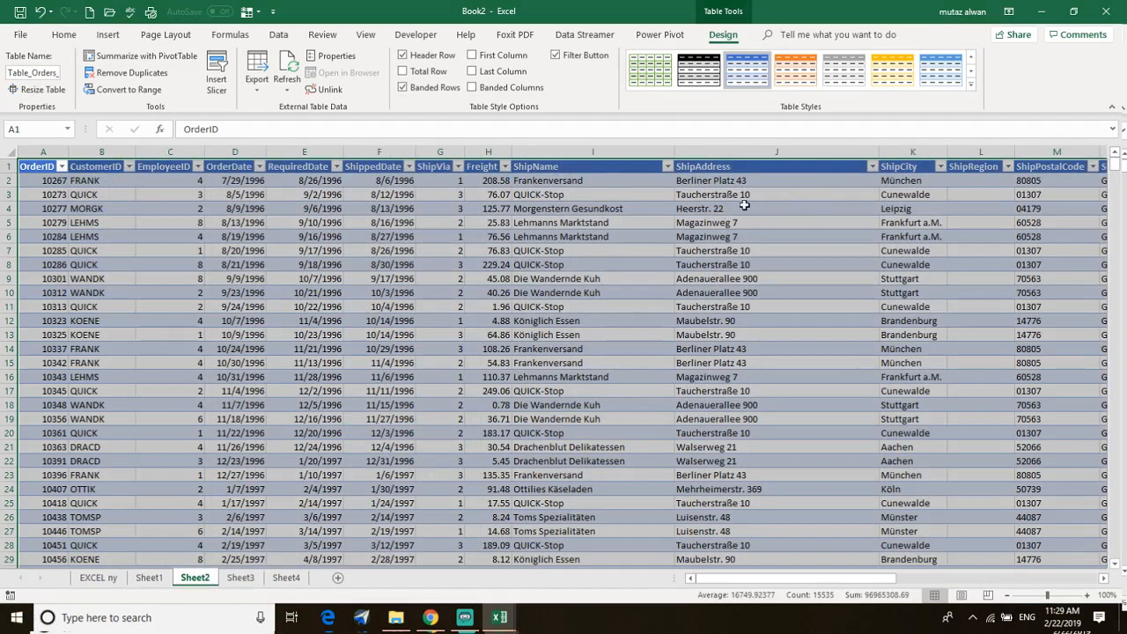
left_click(241, 578)
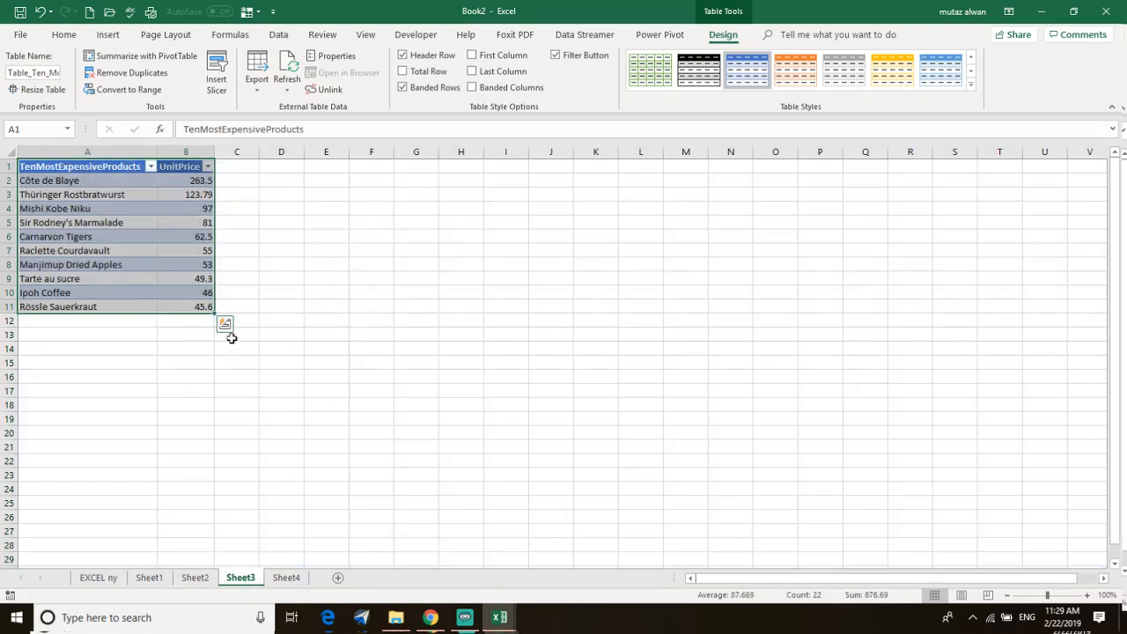
left_click(278, 579)
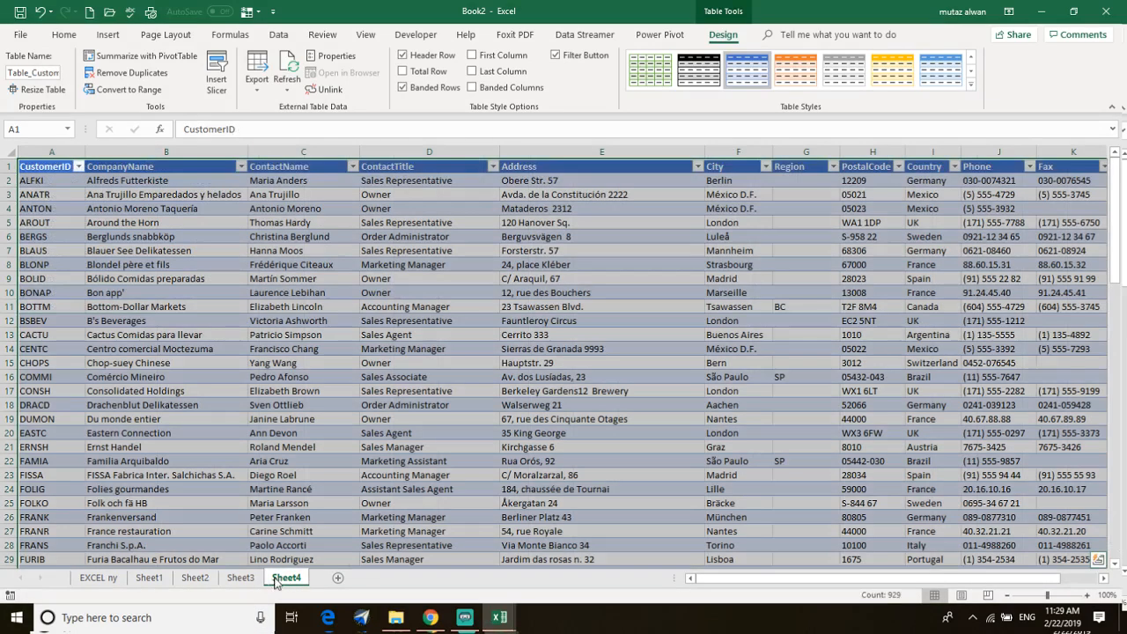
left_click(395, 211)
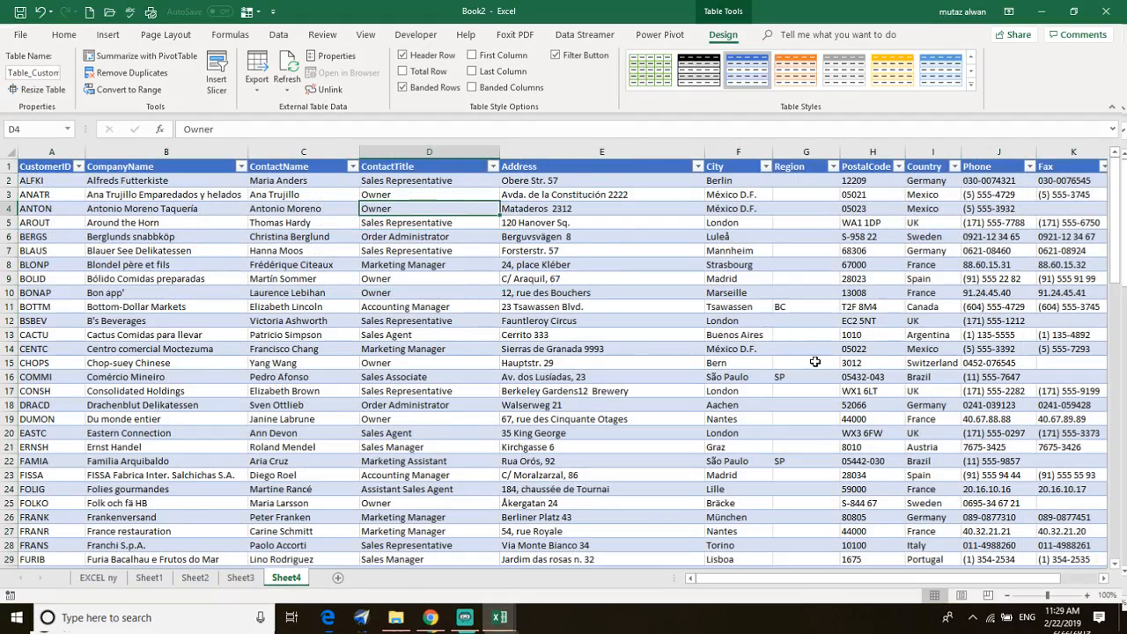
scroll(816, 362, "down", 20)
scroll(54, 251, "up", 1)
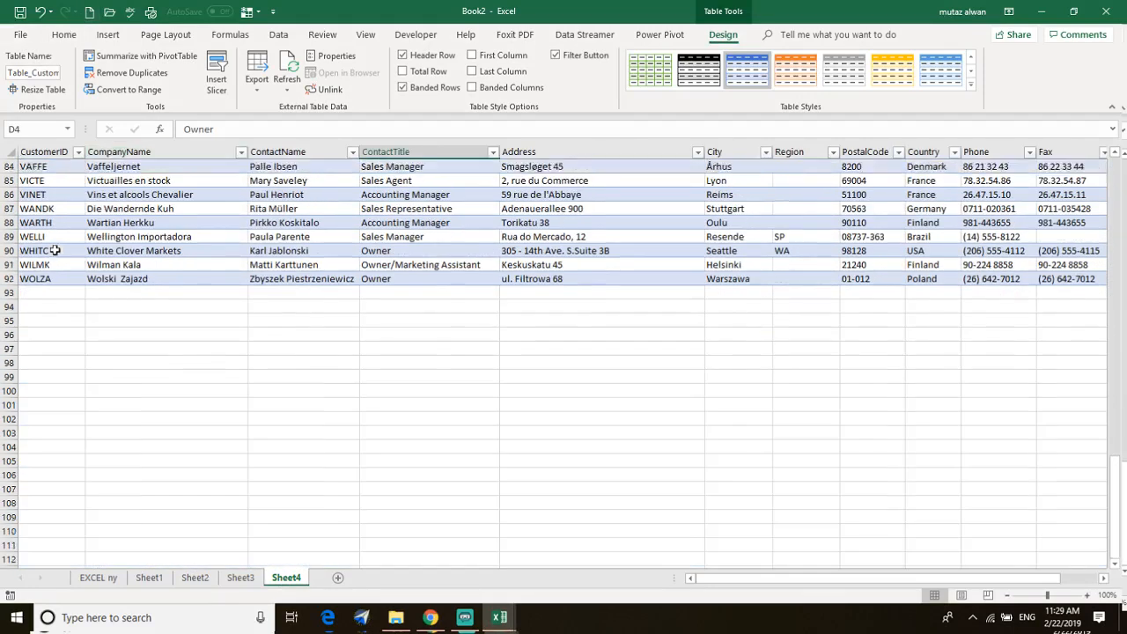
scroll(55, 250, "up", 20)
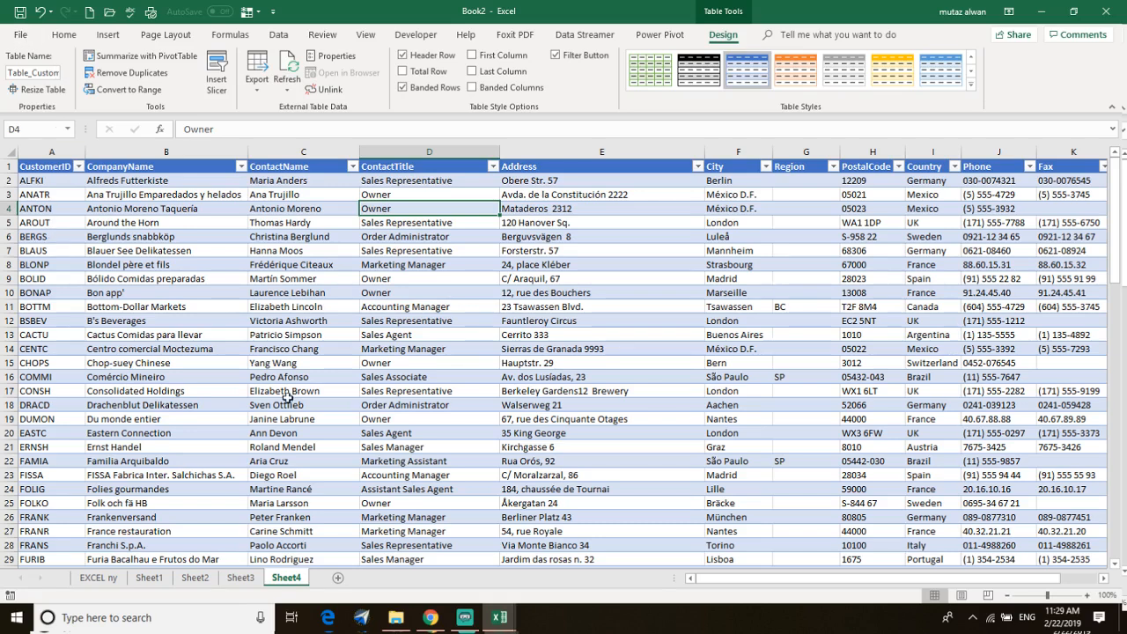
scroll(255, 322, "down", 8)
scroll(226, 342, "up", 8)
Start saving the workbook and browse to the EXCEL EXCEL folder in Downloads as the save location
left_click(20, 35)
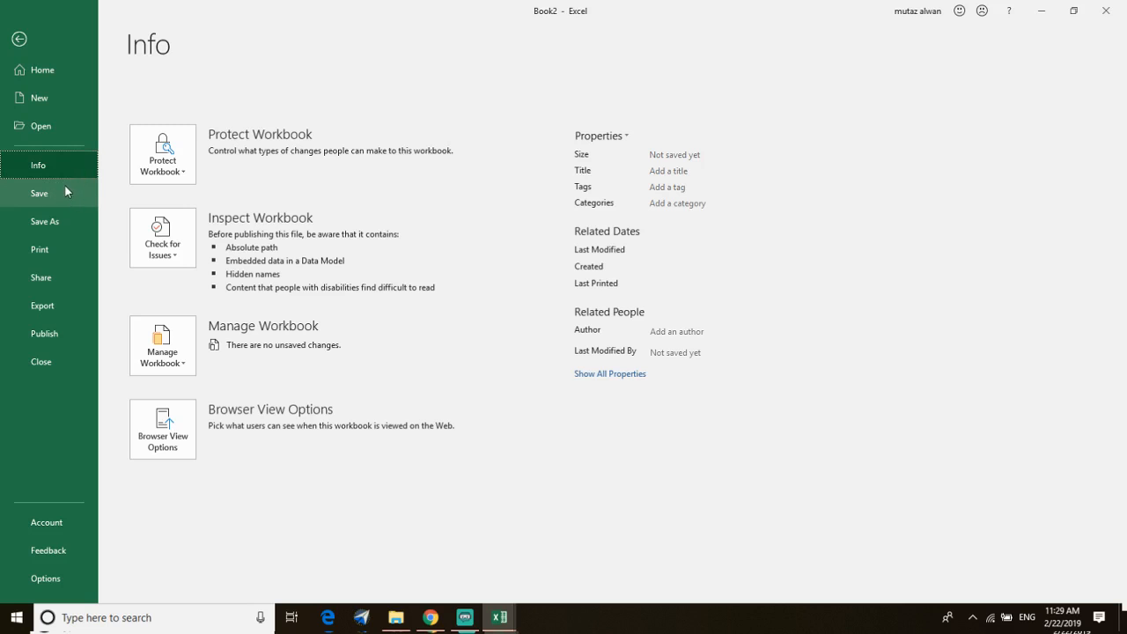
left_click(53, 191)
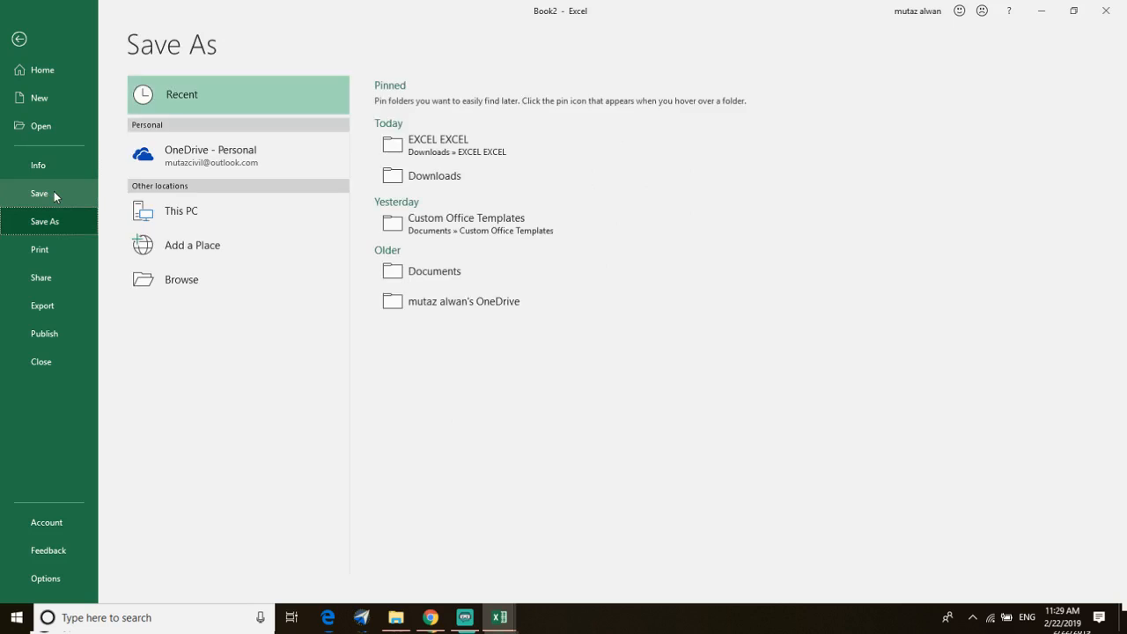
left_click(202, 286)
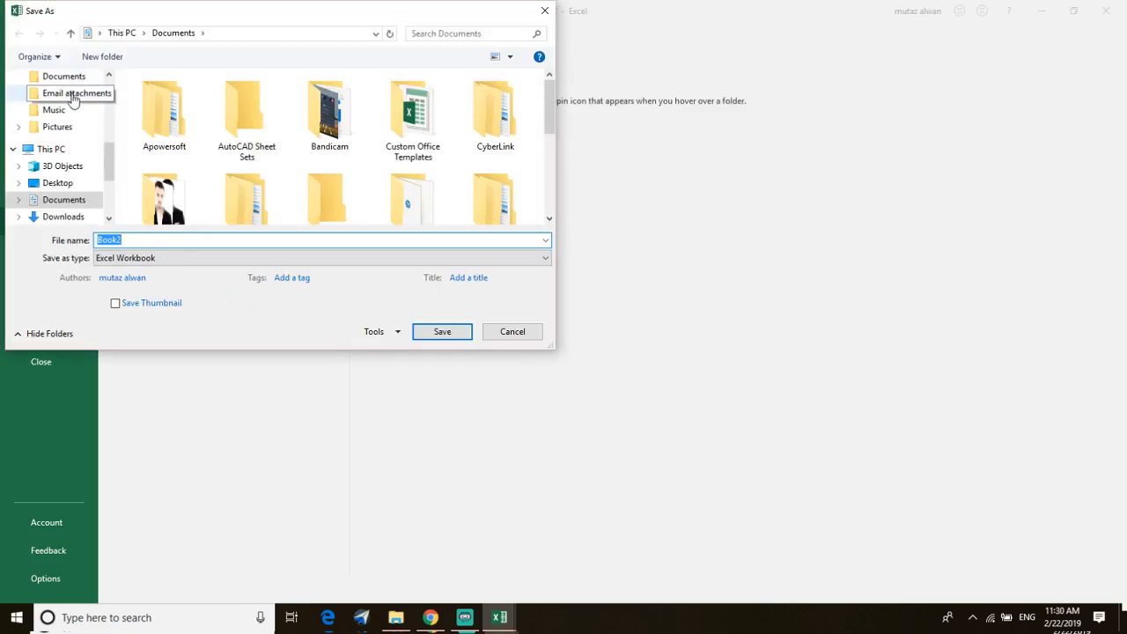
left_click(63, 217)
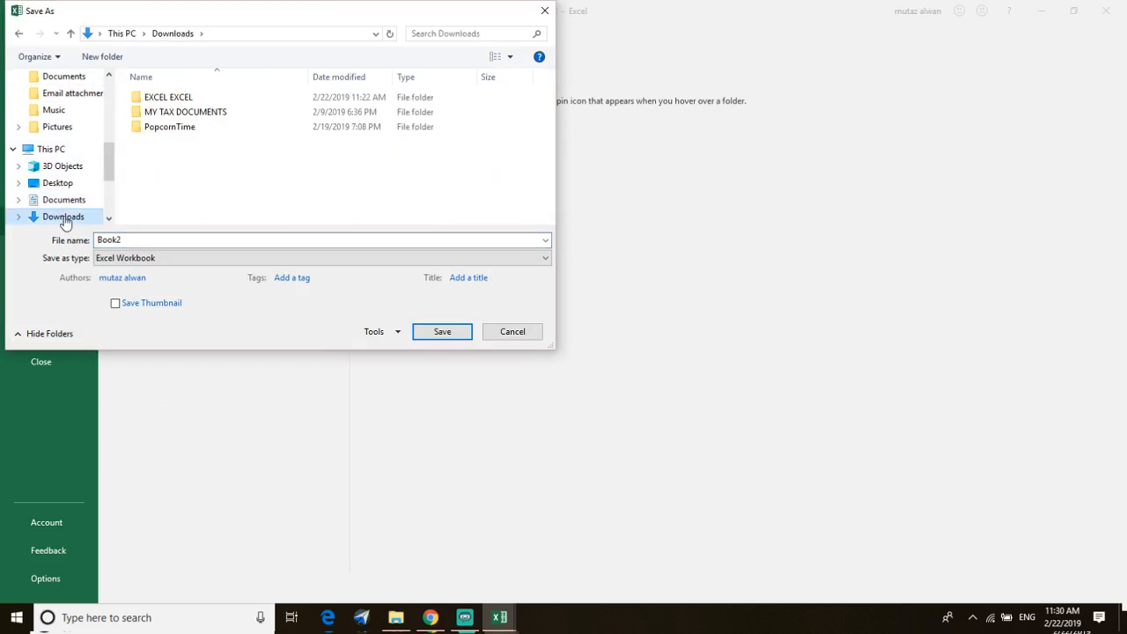
double_click(161, 98)
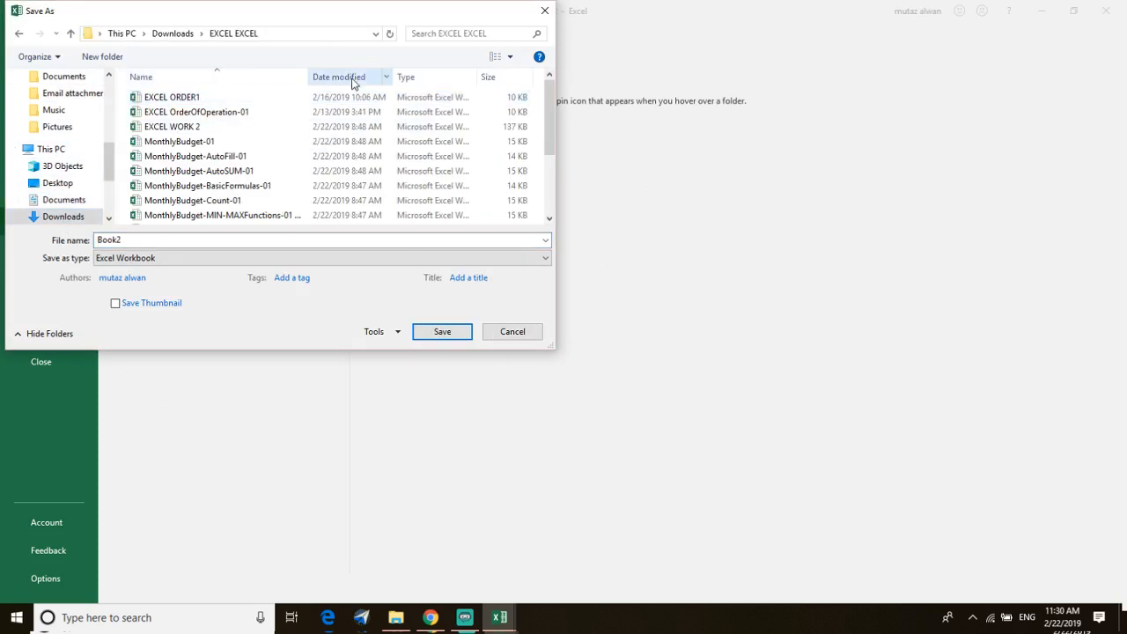
scroll(352, 128, "down", 3)
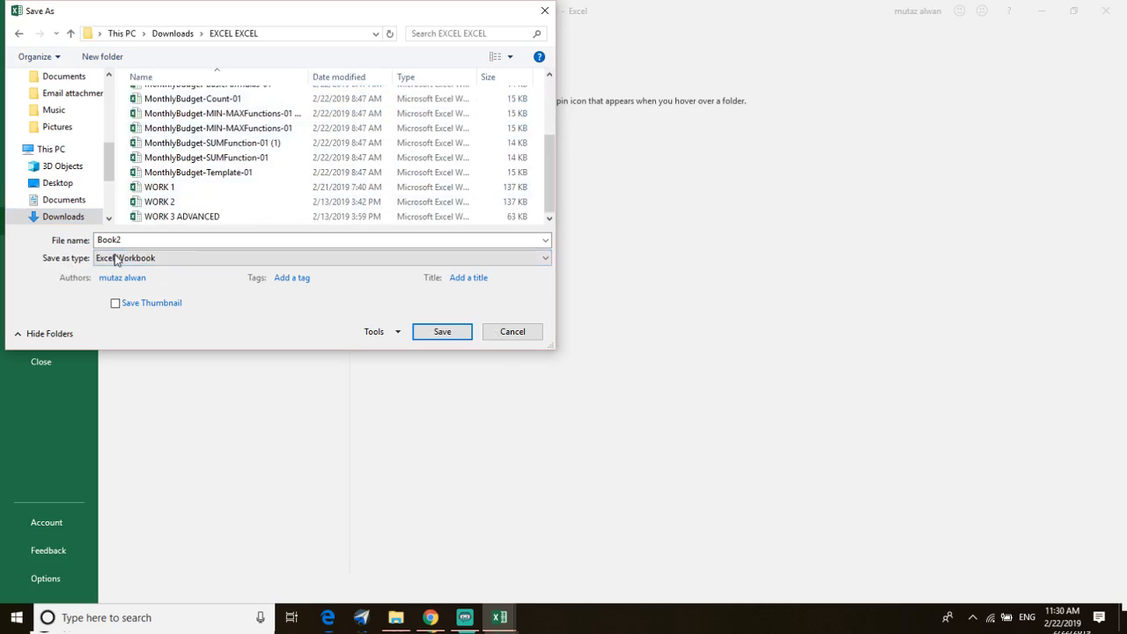
Save only the active sheet as a Text (Tab delimited) file named VIDEO 12 OR 13 NOT SURE
left_click(247, 258)
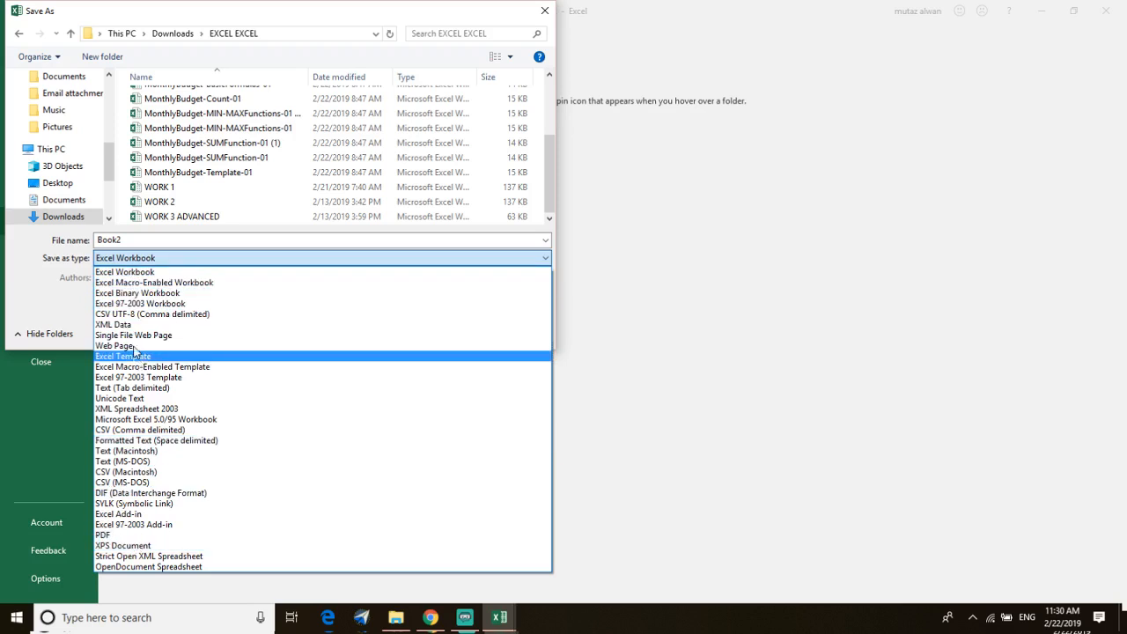
left_click(136, 387)
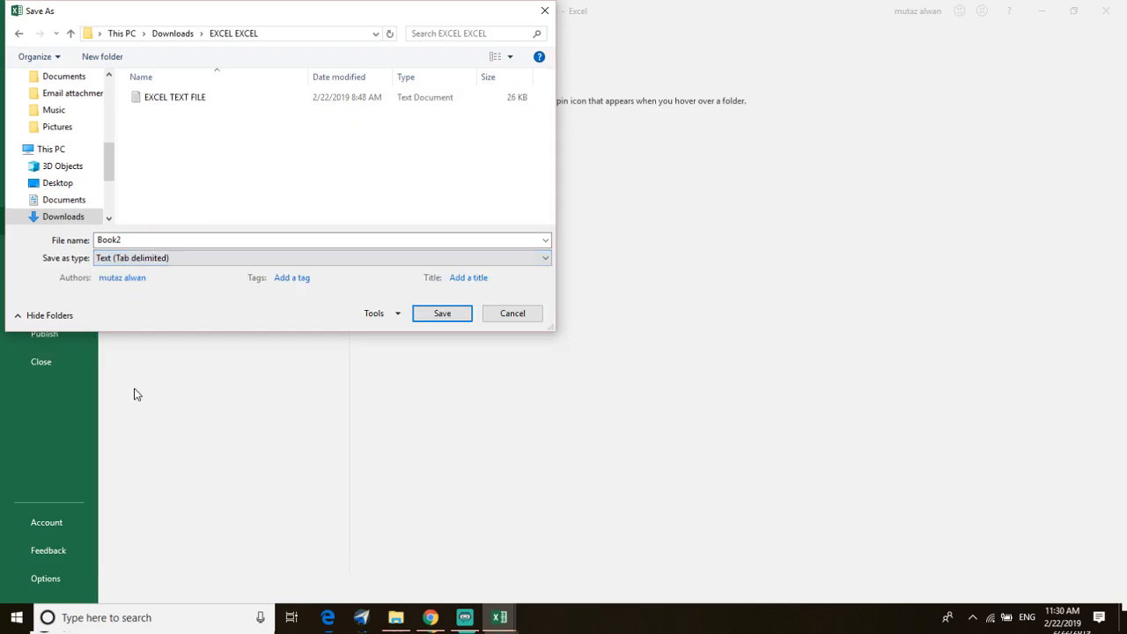
left_click_drag(130, 240, 100, 242)
left_click(139, 242)
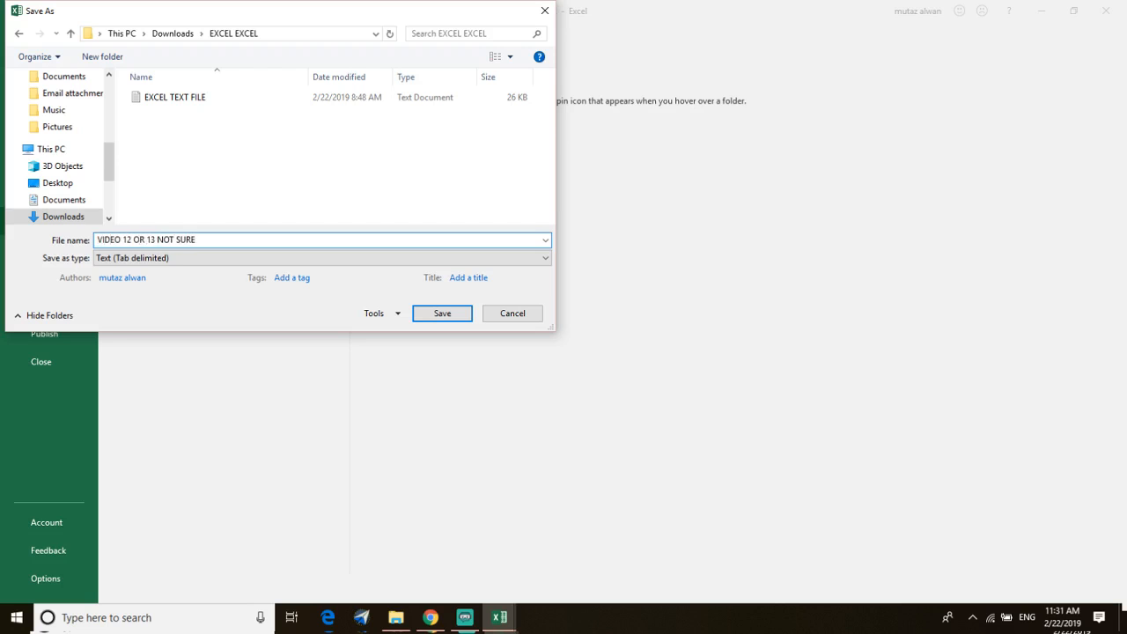
key("Return")
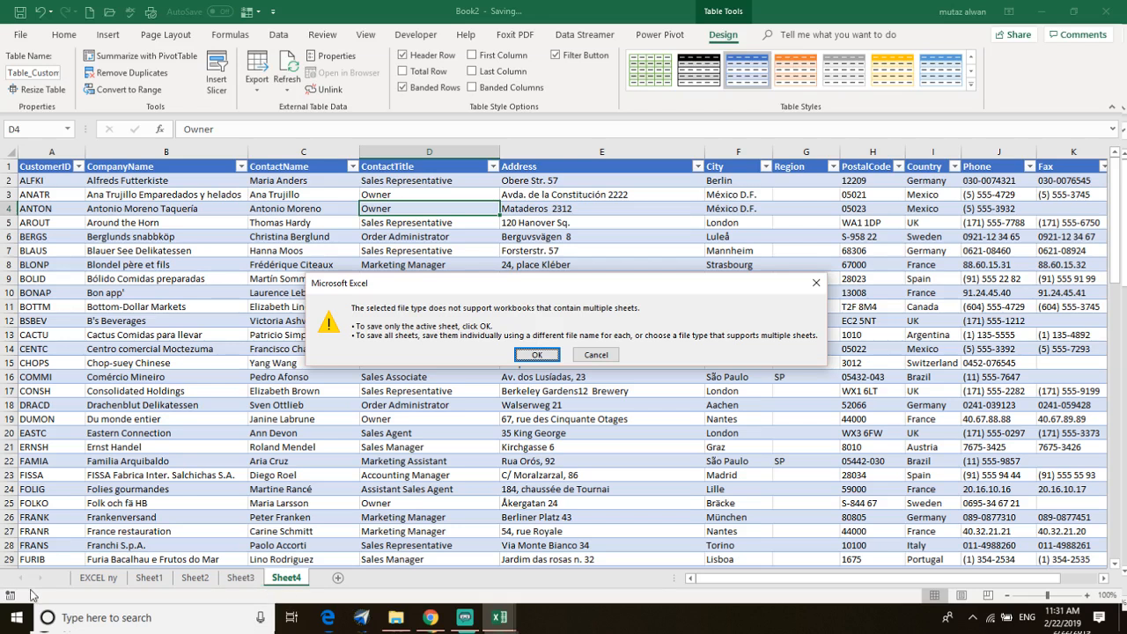
left_click(537, 354)
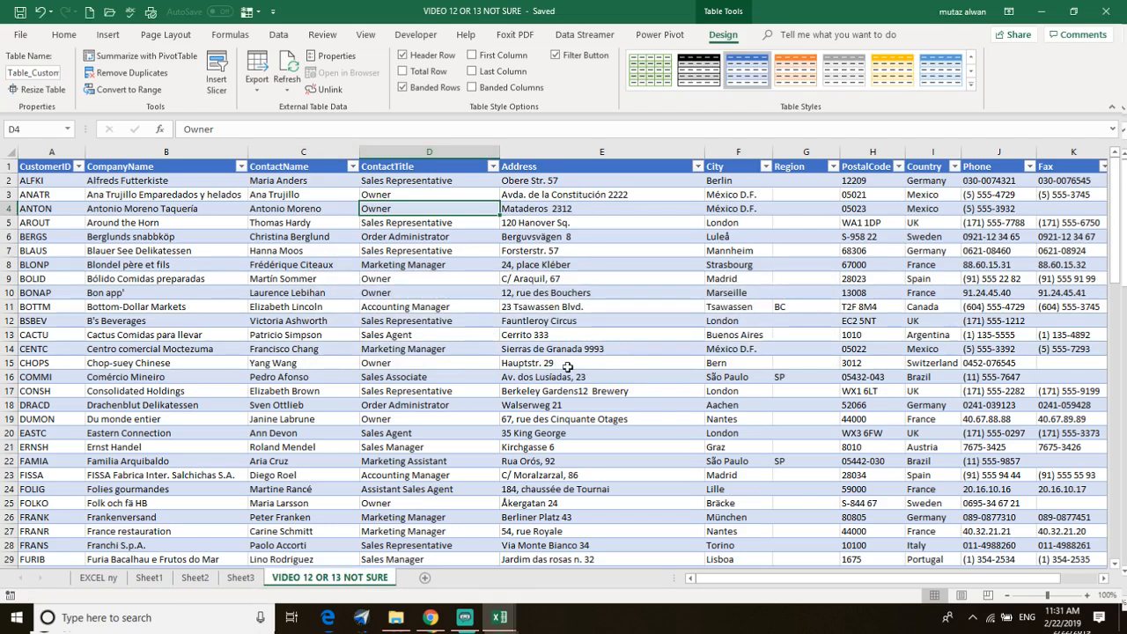
left_click(464, 292)
scroll(460, 317, "down", 16)
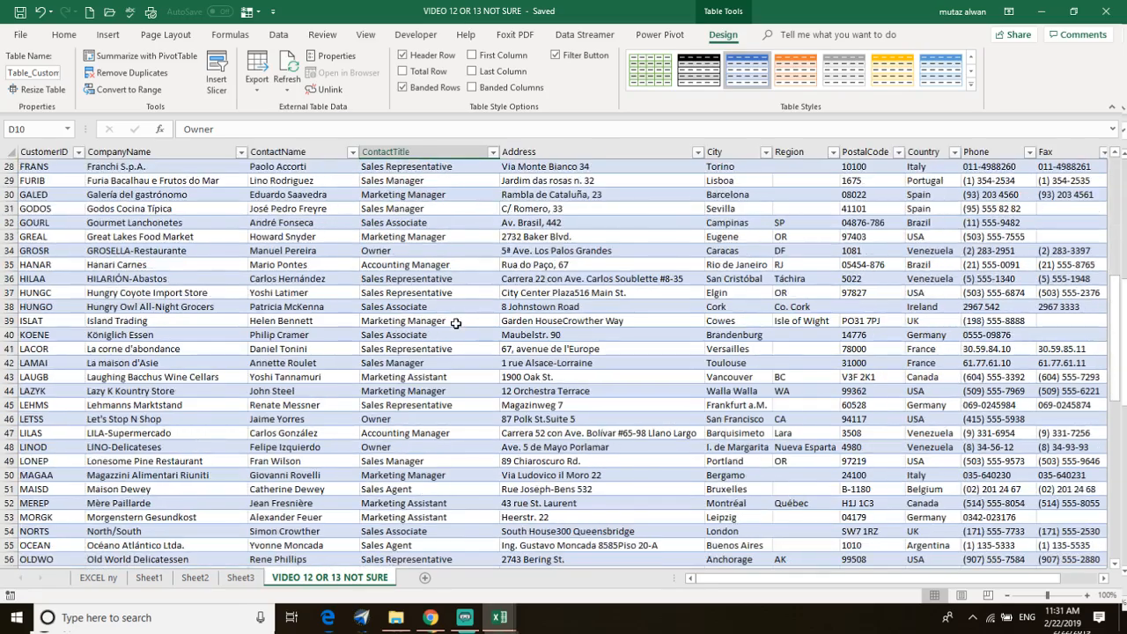
scroll(461, 388, "up", 16)
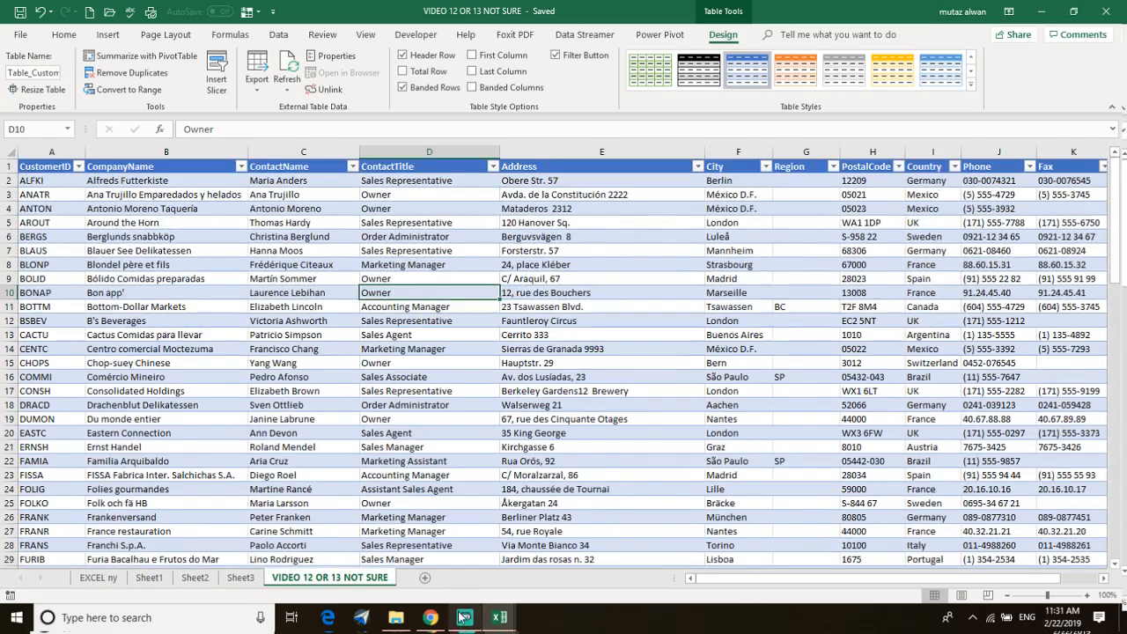
Switch to File Explorer and open the exported VIDEO 12 OR 13 NOT SURE text document from the EXCEL EXCEL folder in Downloads
left_click(407, 620)
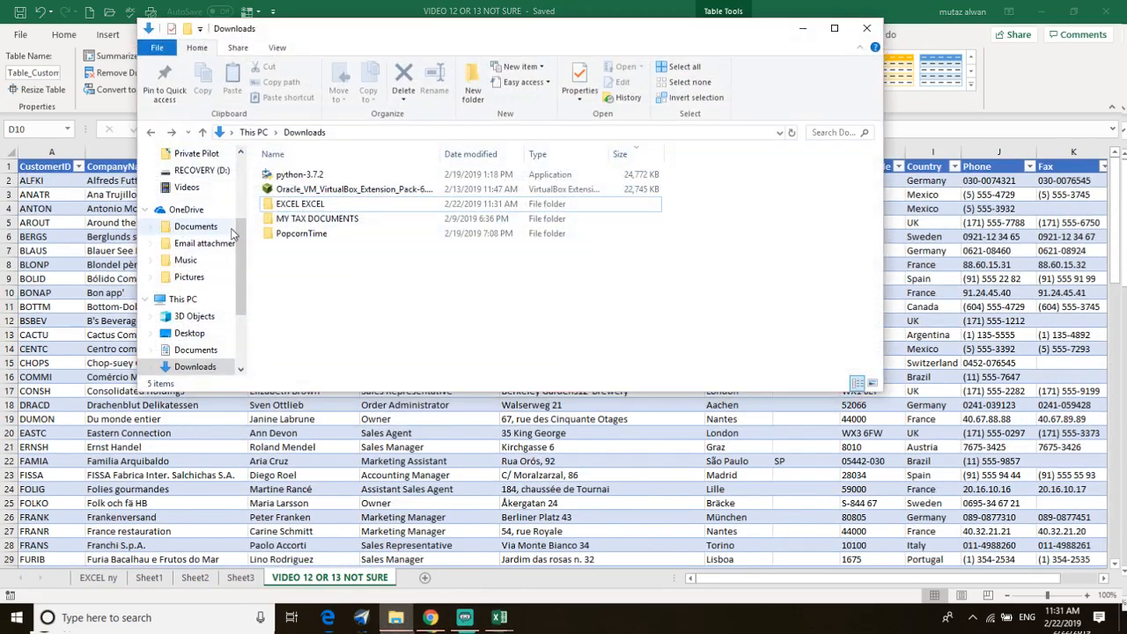
double_click(292, 205)
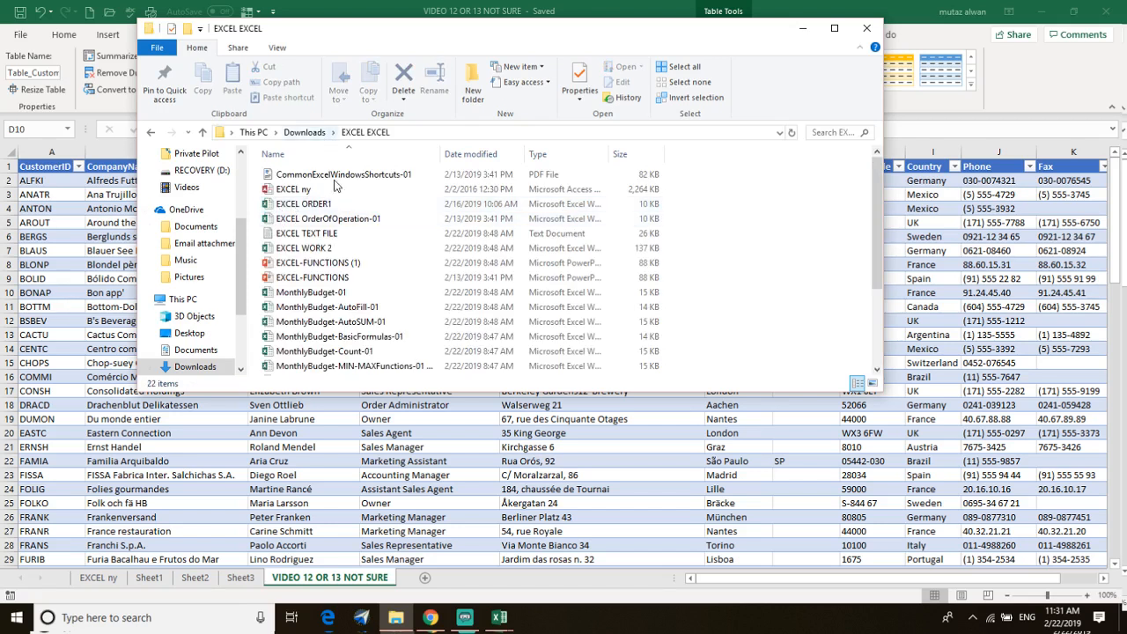
left_click(338, 234)
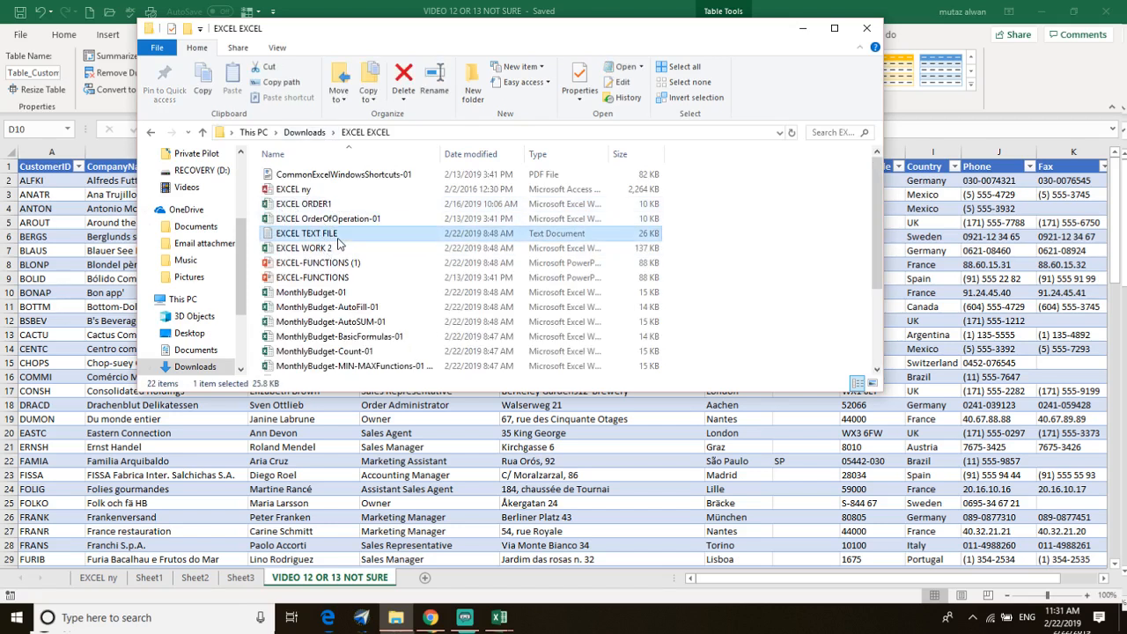
scroll(331, 251, "down", 3)
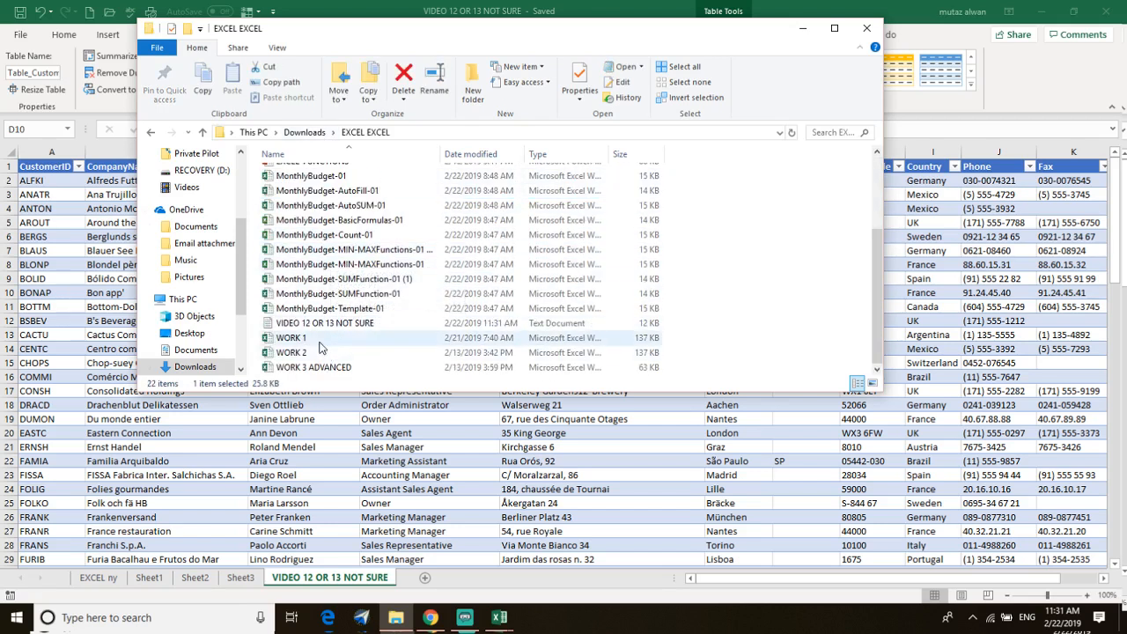
double_click(342, 324)
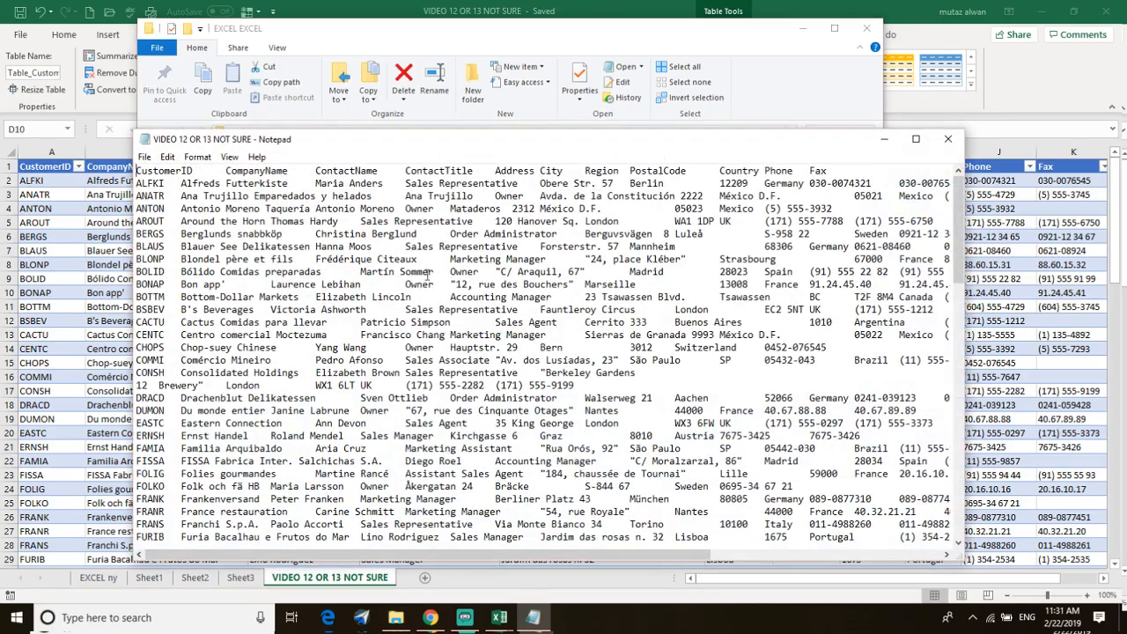
Look through the exported customer rows down to the end of the text file, close it and return to the Excel workbook
scroll(715, 268, "down", 20)
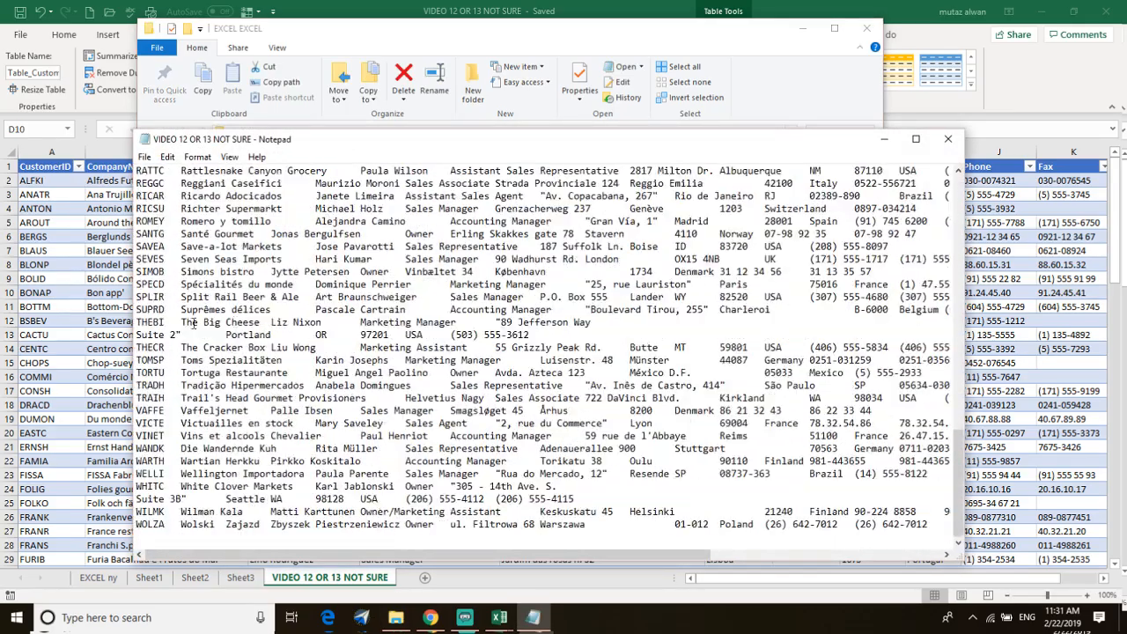
scroll(460, 385, "up", 12)
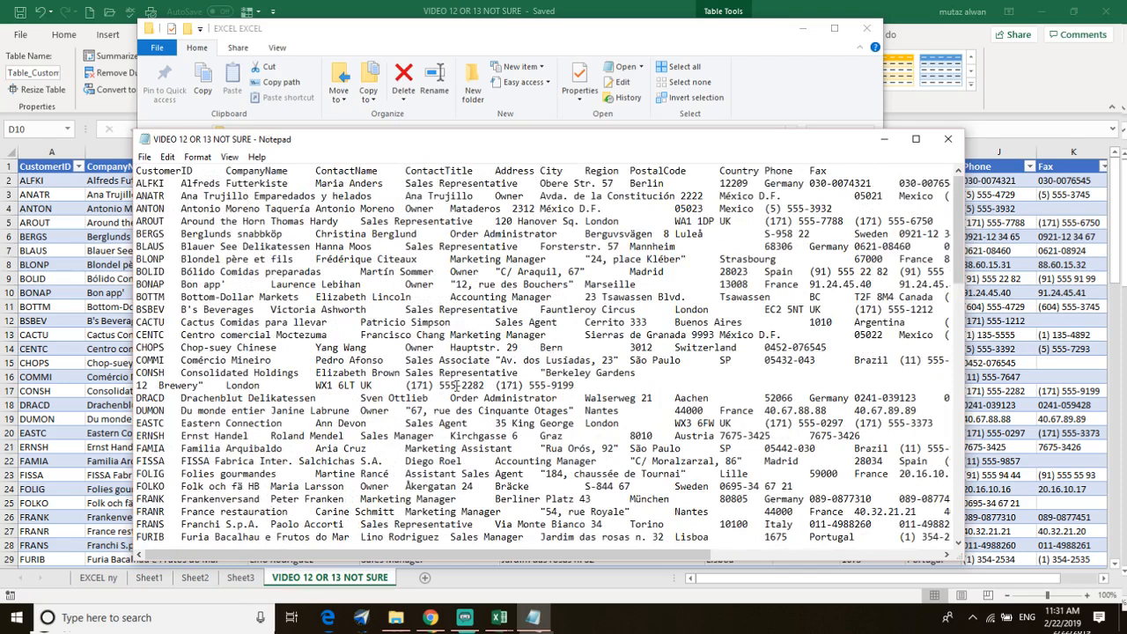
left_click(947, 138)
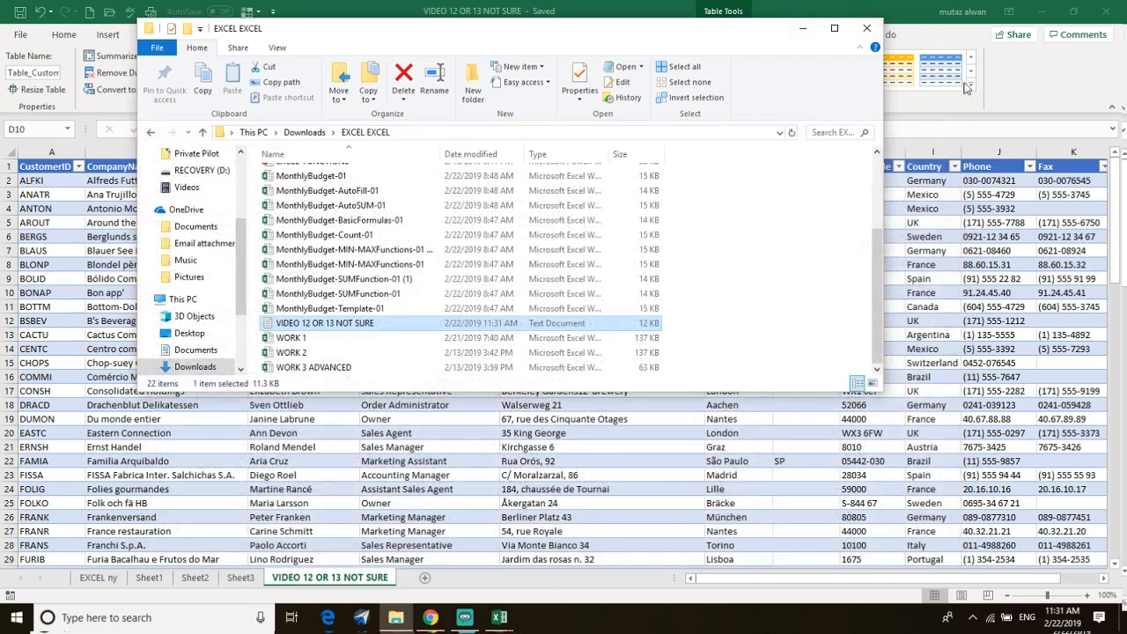
left_click(1012, 78)
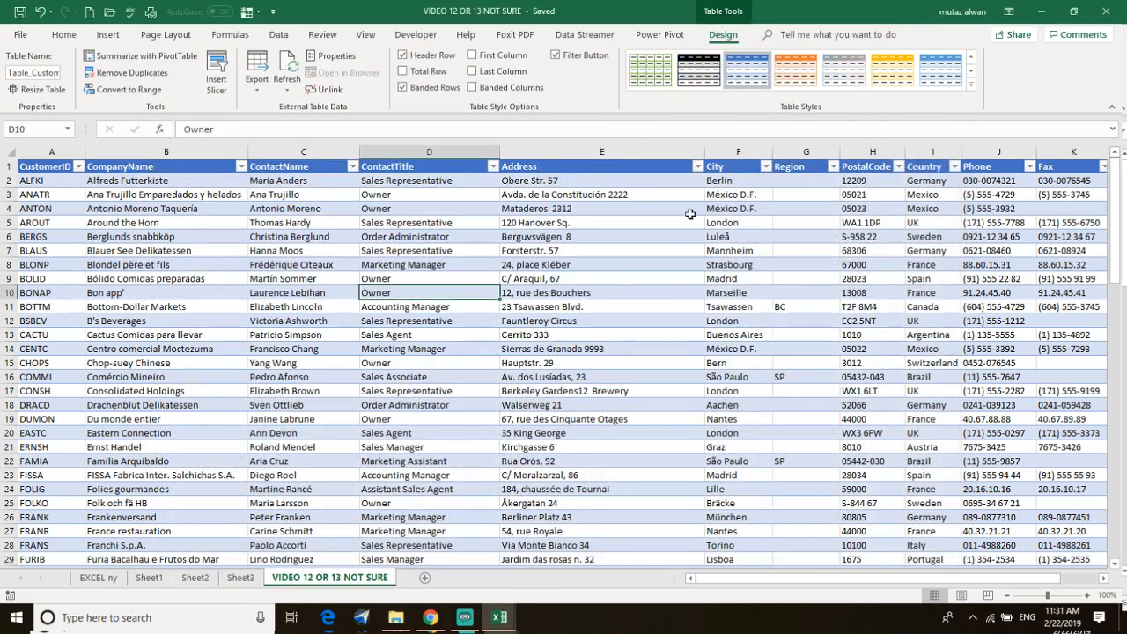
Add a new worksheet and try to open VIDEO 12 OR 13 NOT SURE from the EXCEL EXCEL folder with the Text Files filter
left_click(425, 579)
left_click(18, 39)
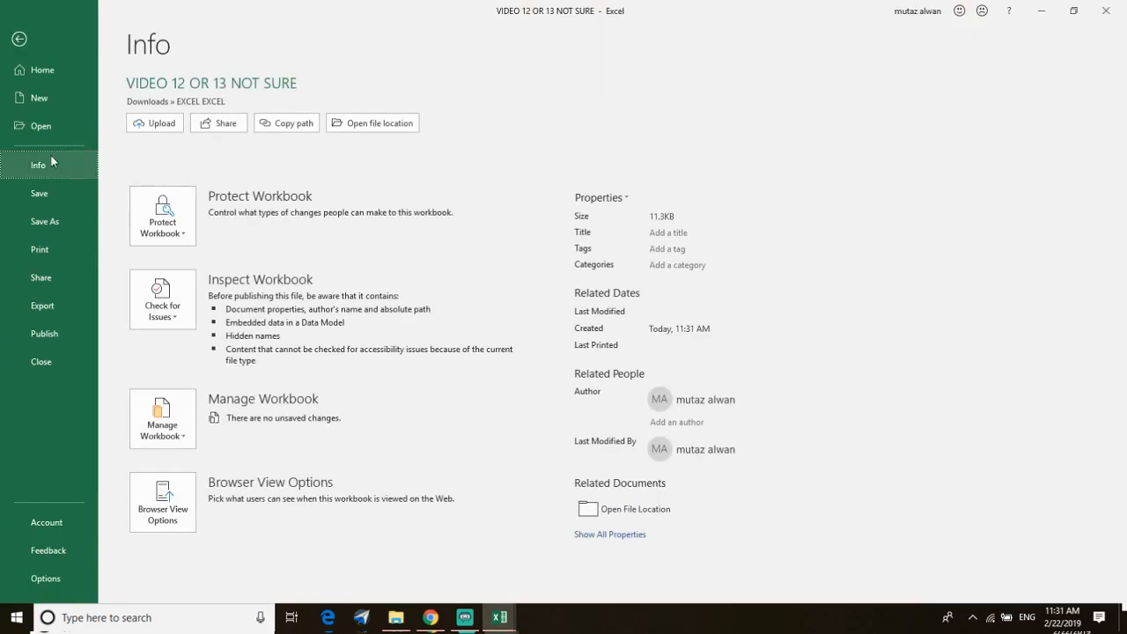
left_click(55, 129)
left_click(210, 310)
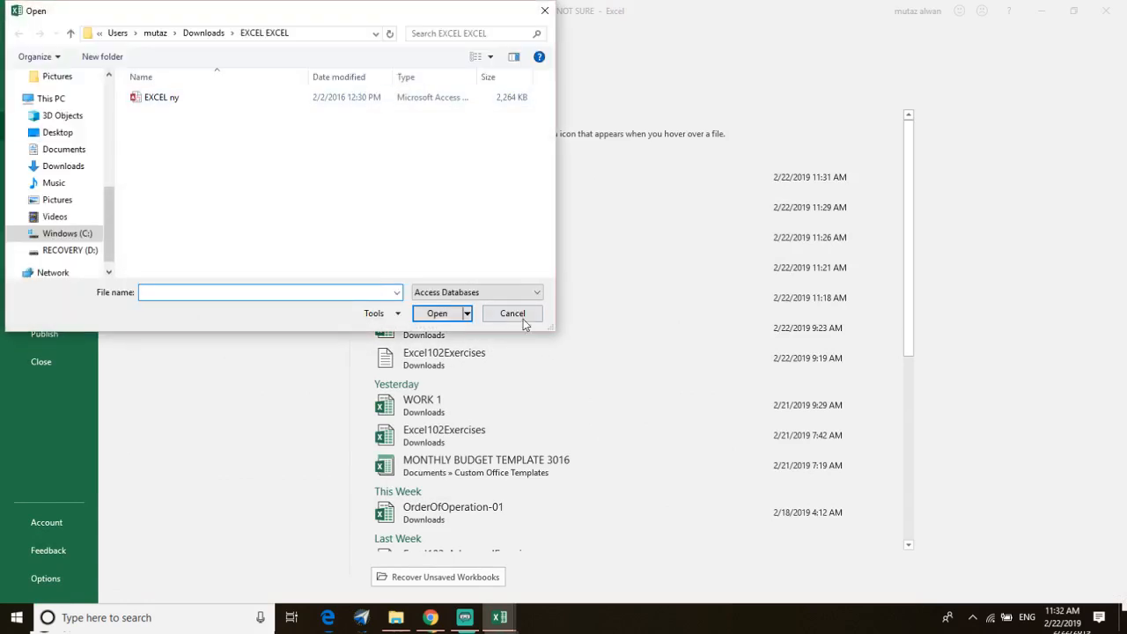
left_click(519, 292)
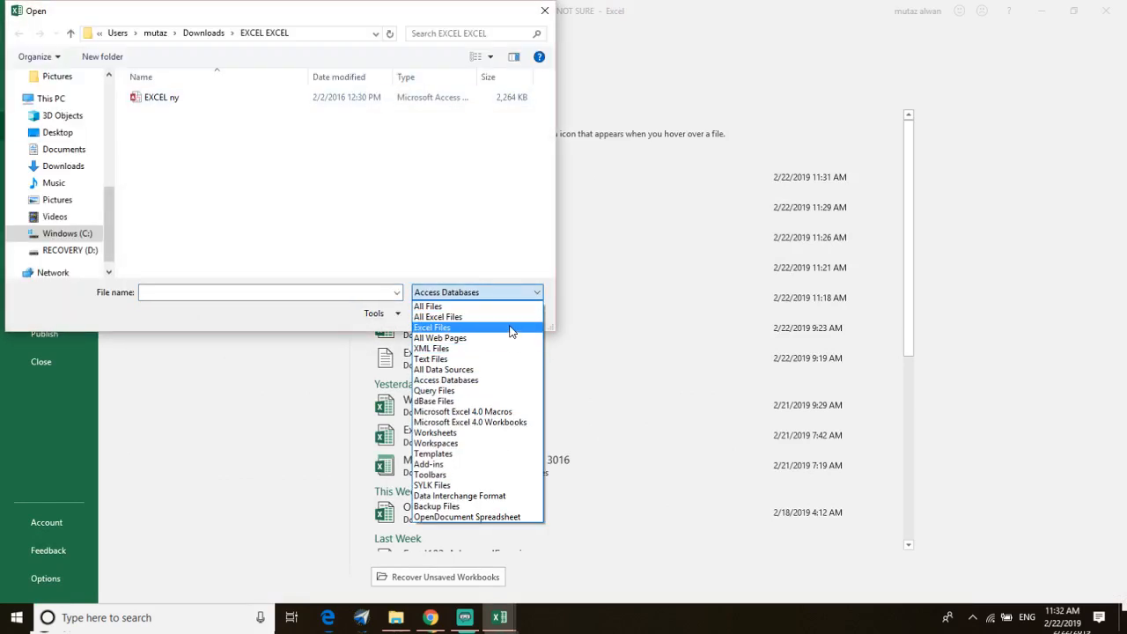
left_click(503, 358)
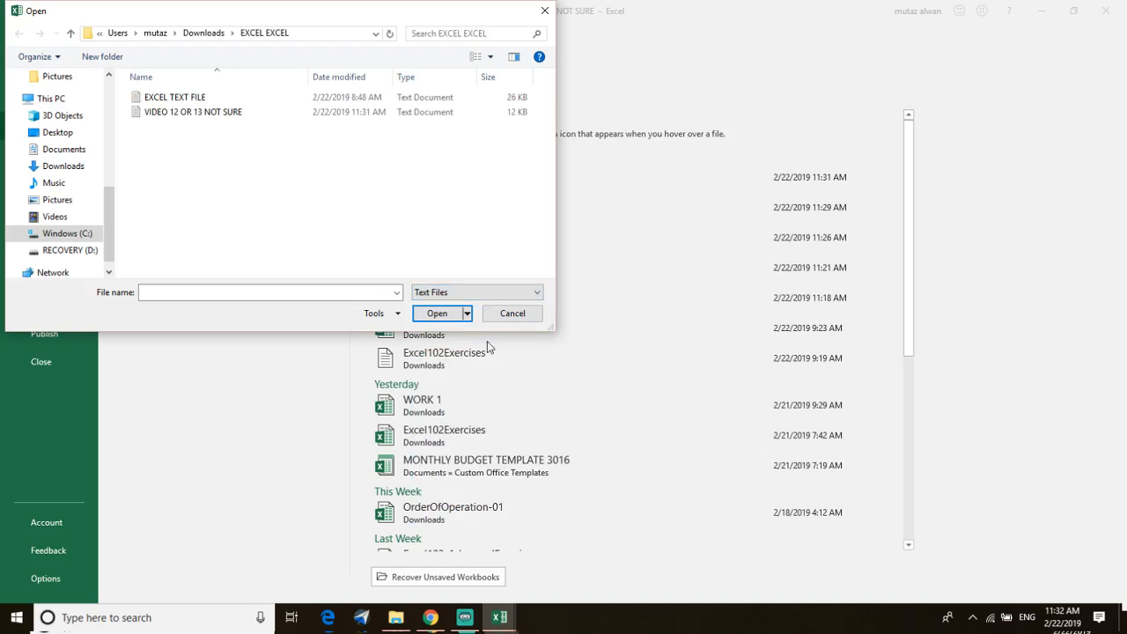
double_click(157, 119)
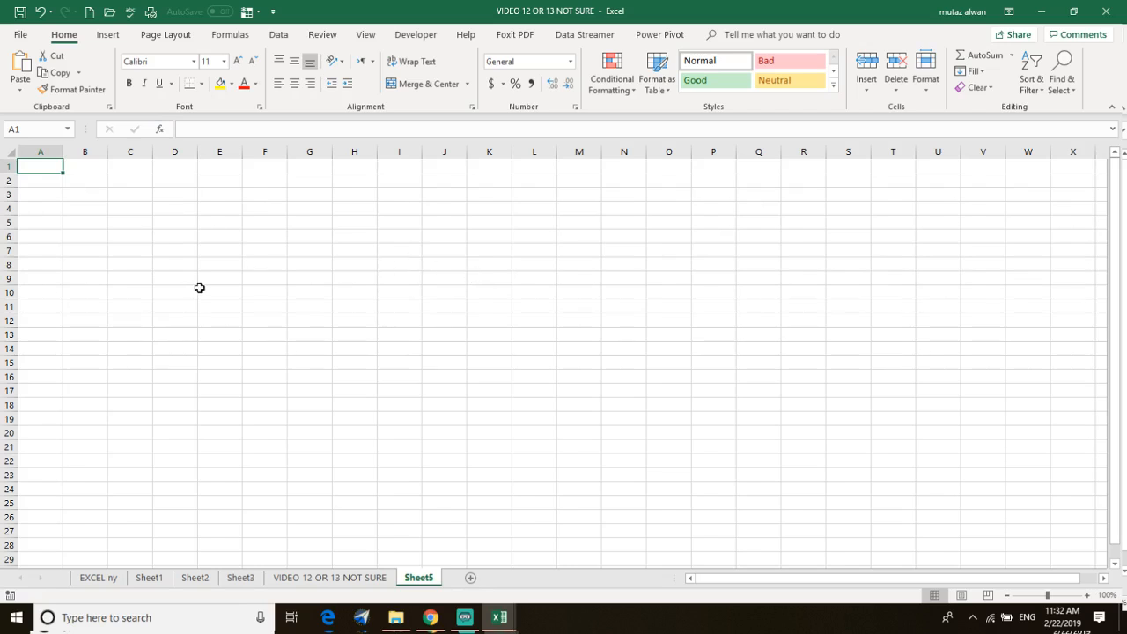
Select cell A1 of Sheet5 and try to open VIDEO 12 OR 13 NOT SURE from the recent files
left_click(225, 277)
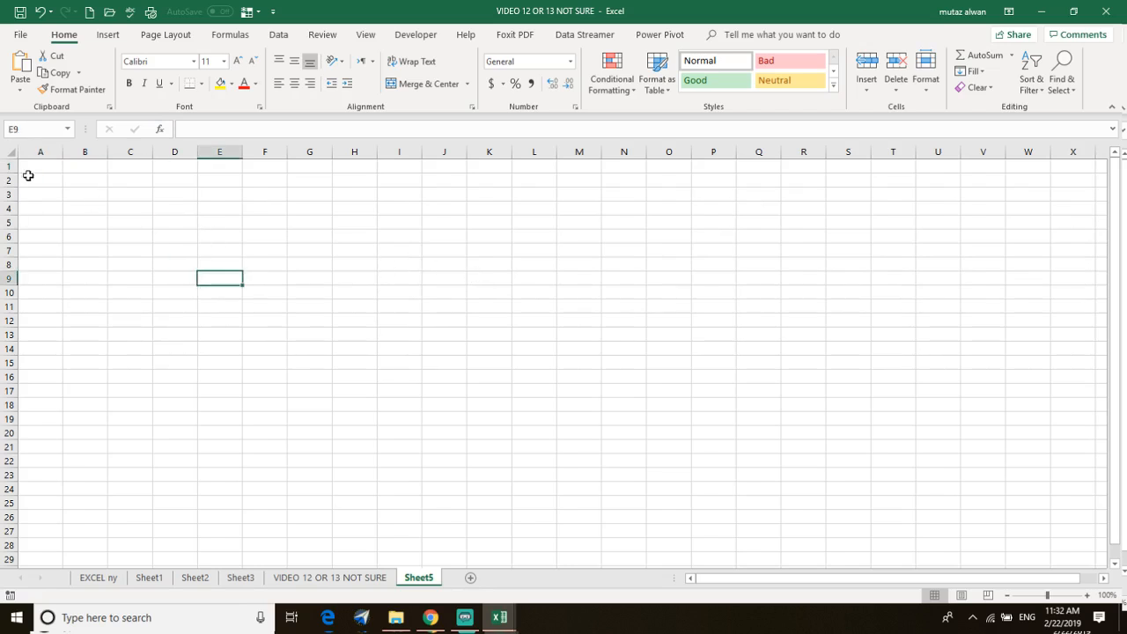
left_click(41, 168)
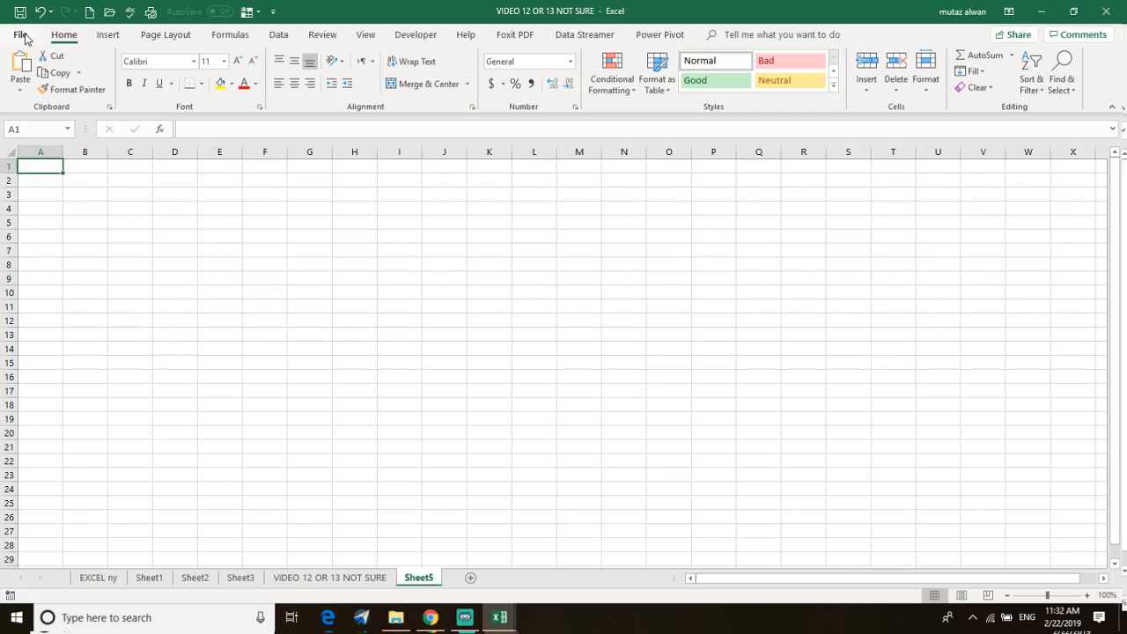
double_click(161, 247)
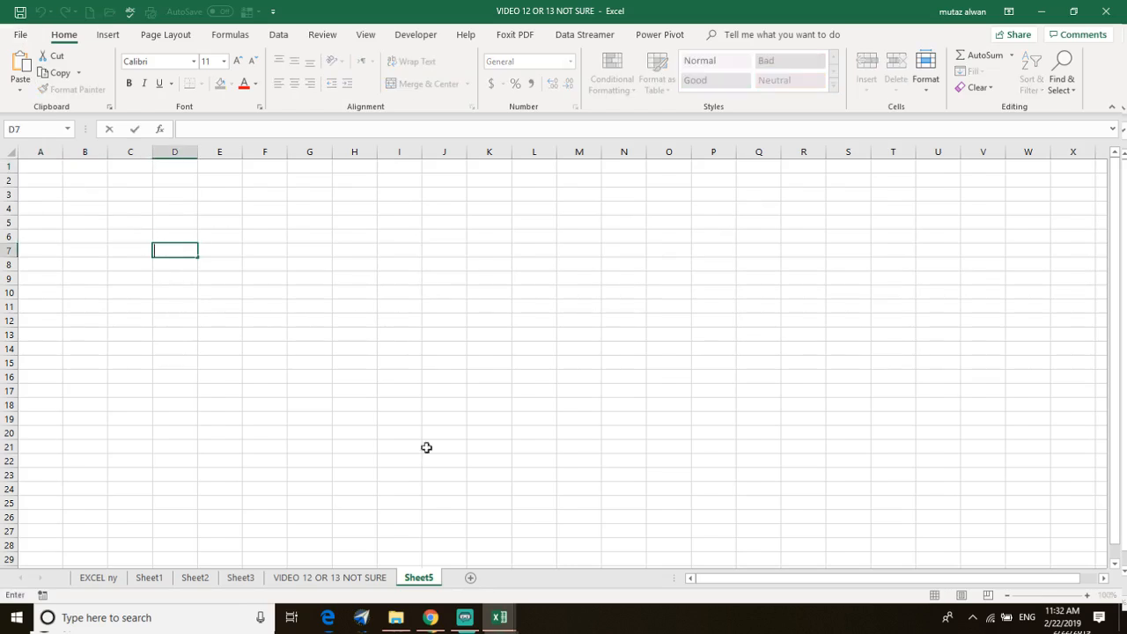
left_click(56, 170)
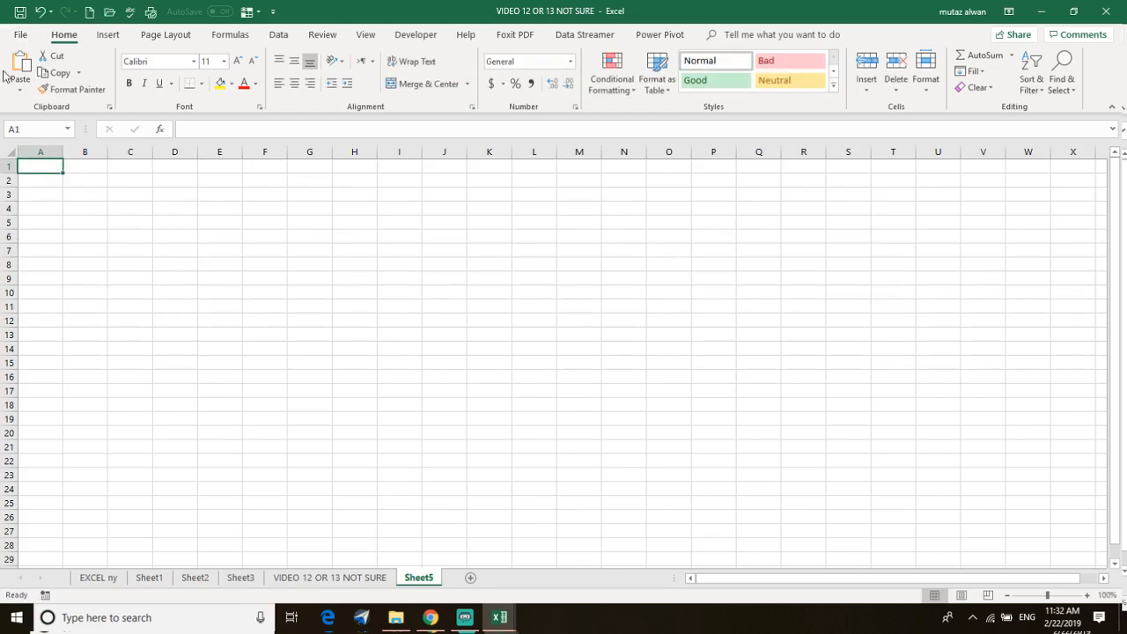
left_click(21, 34)
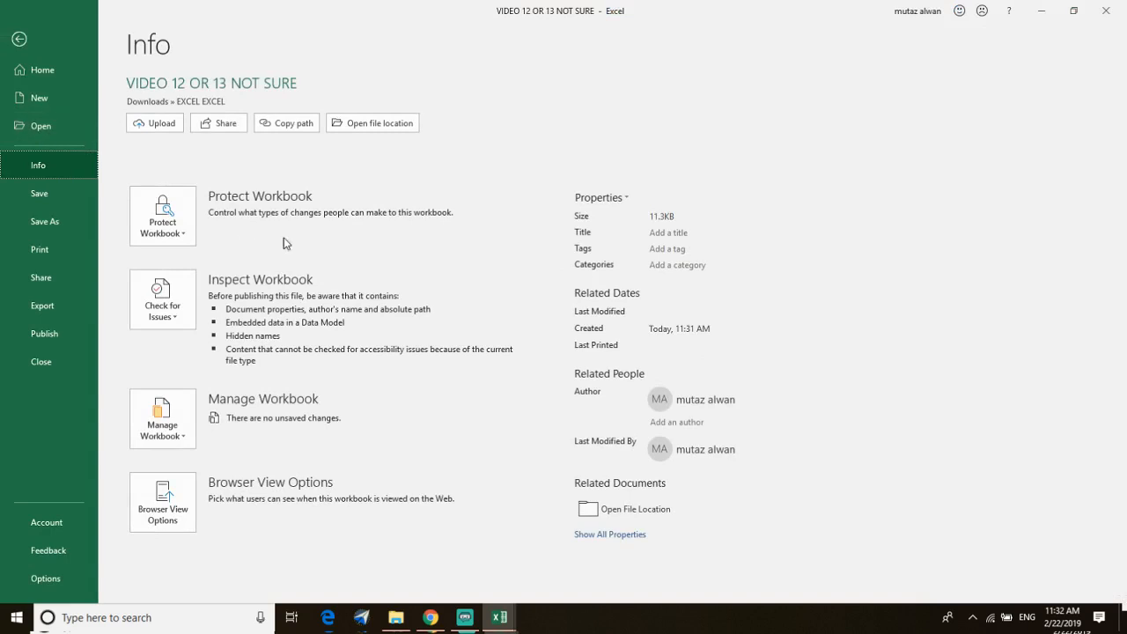
left_click(58, 126)
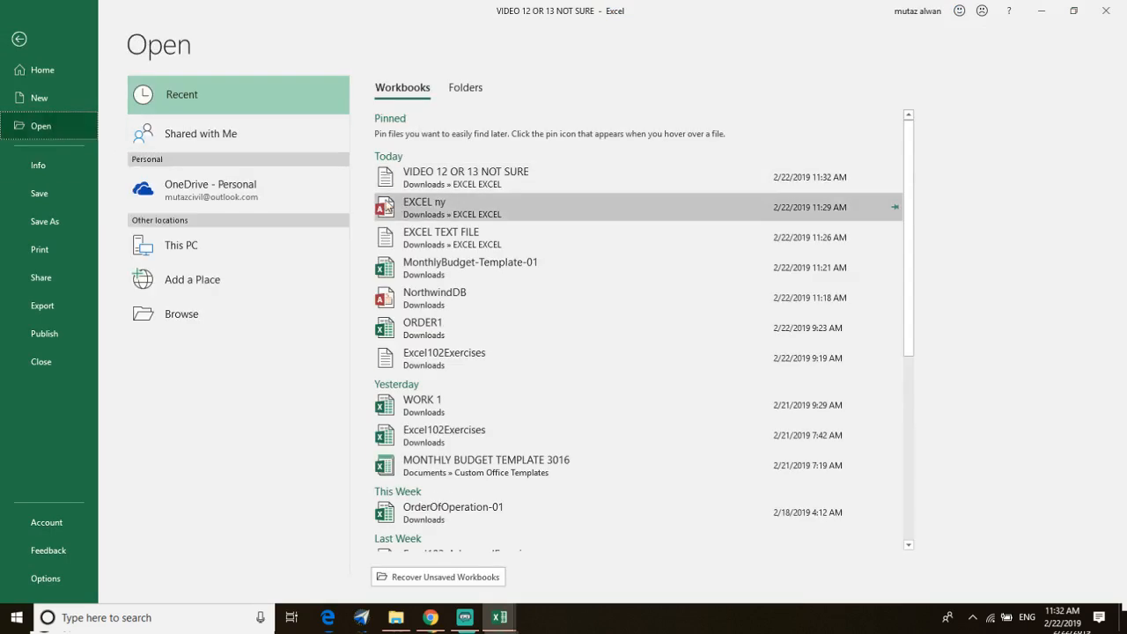
left_click(491, 188)
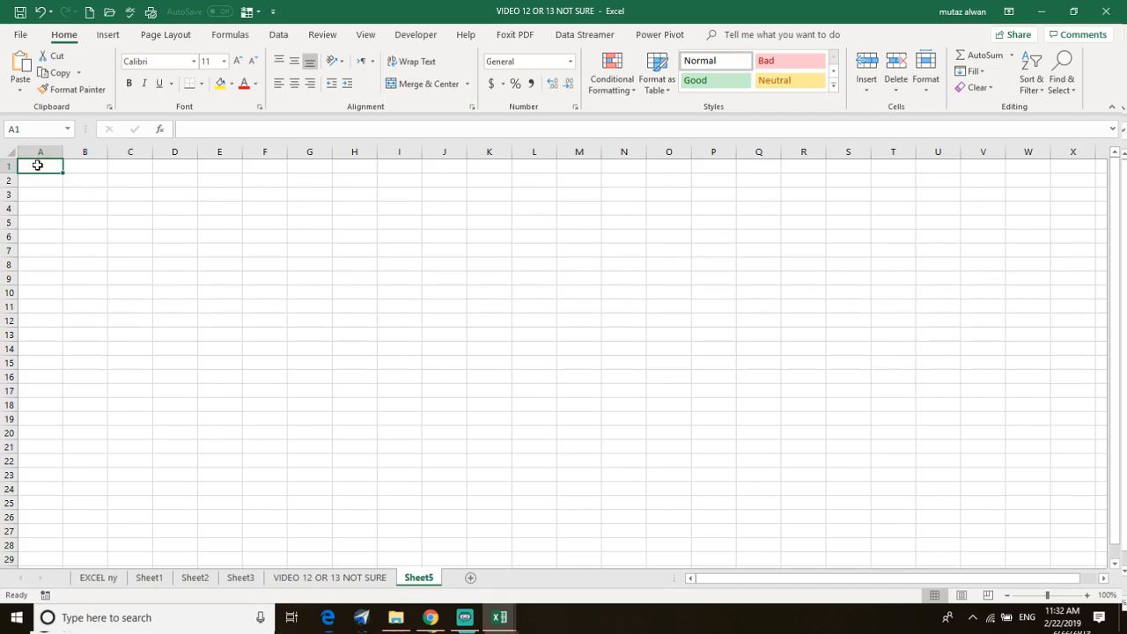
Add another blank worksheet and try opening the recent VIDEO 12 OR 13 NOT SURE text file from there
left_click(470, 578)
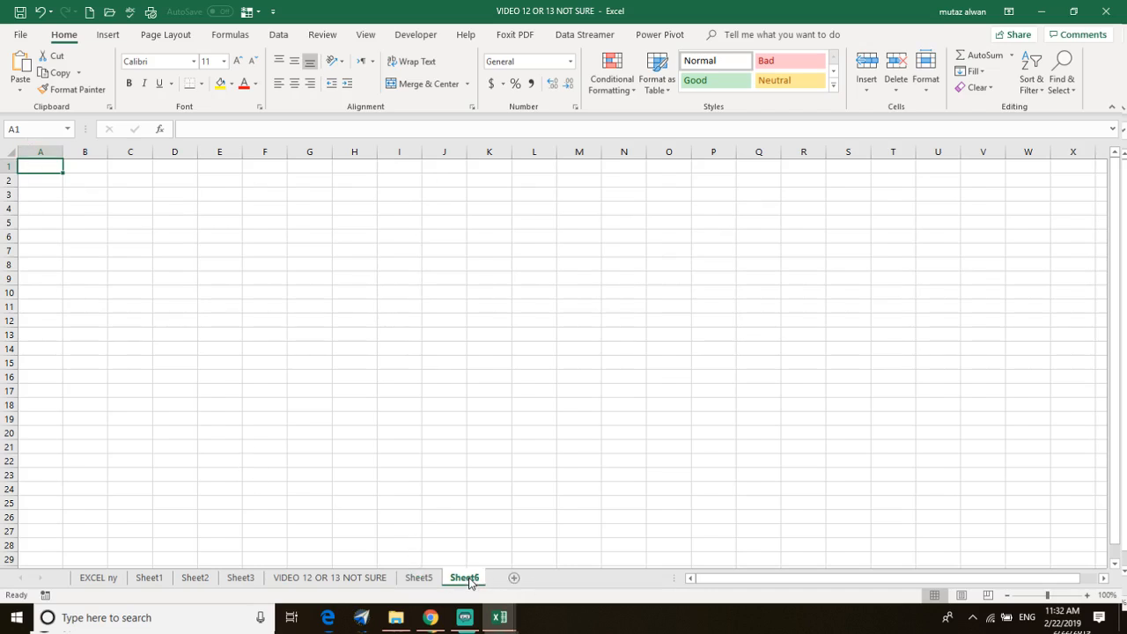
left_click(21, 36)
left_click(62, 126)
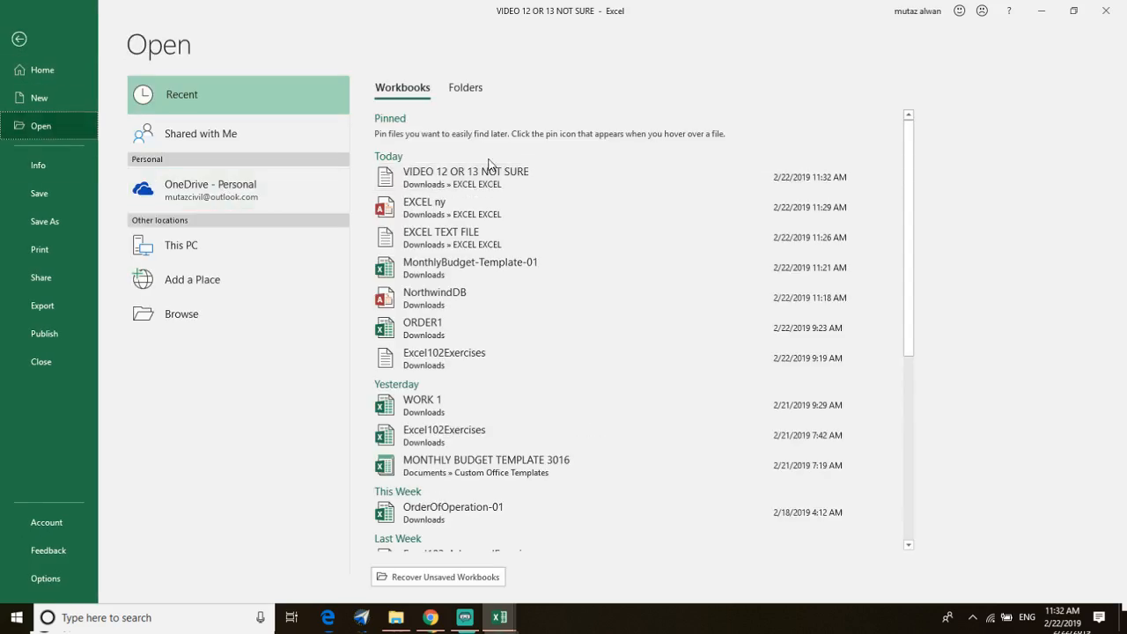
left_click(455, 182)
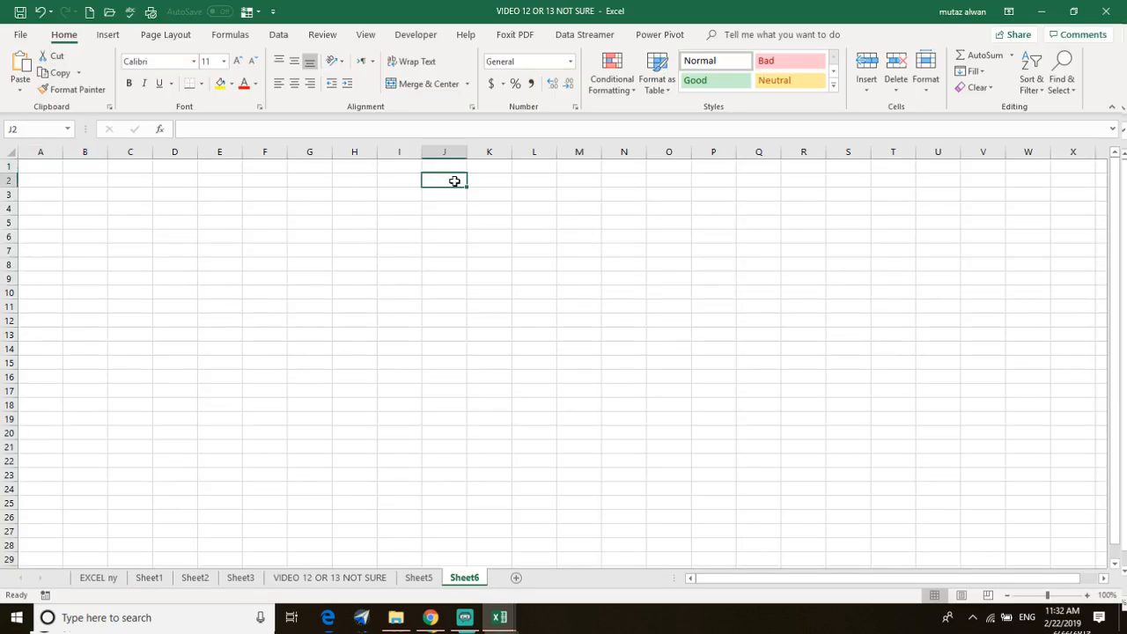
left_click(30, 178)
left_click(41, 164)
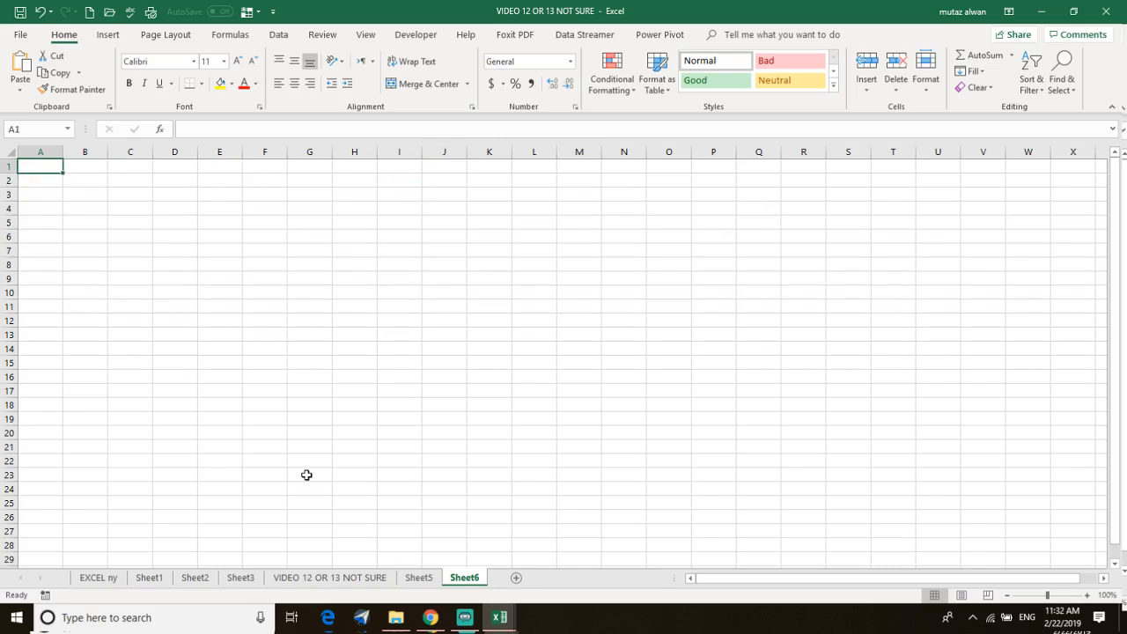
Close the VIDEO 12 OR 13 NOT SURE and EXCEL TEXT FILE workbooks without saving their changes
left_click(416, 578)
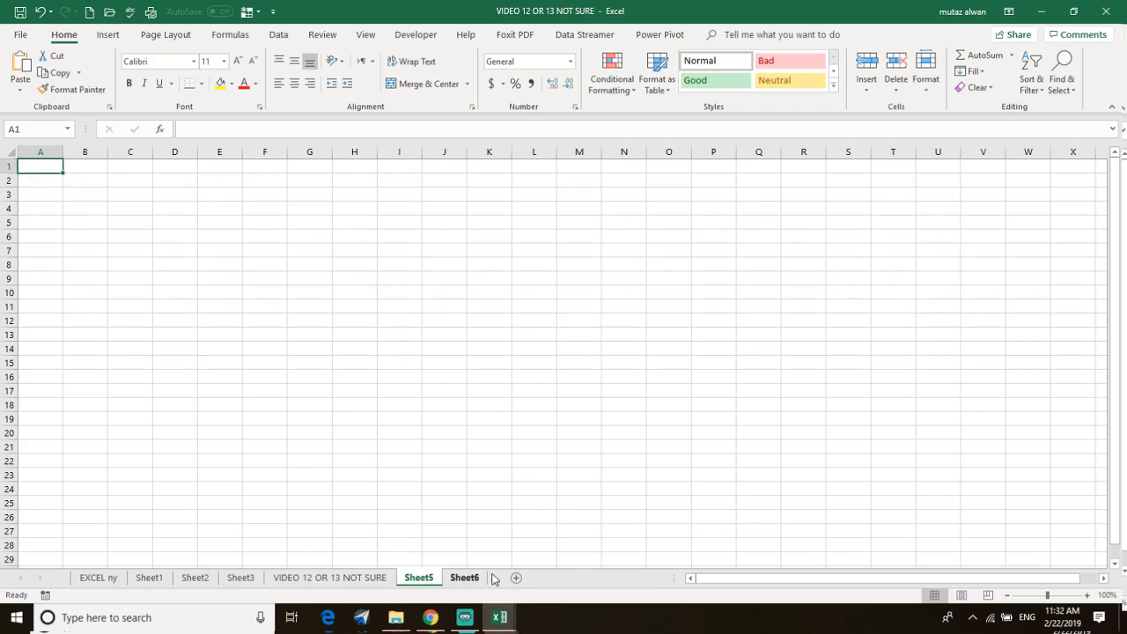
left_click(20, 34)
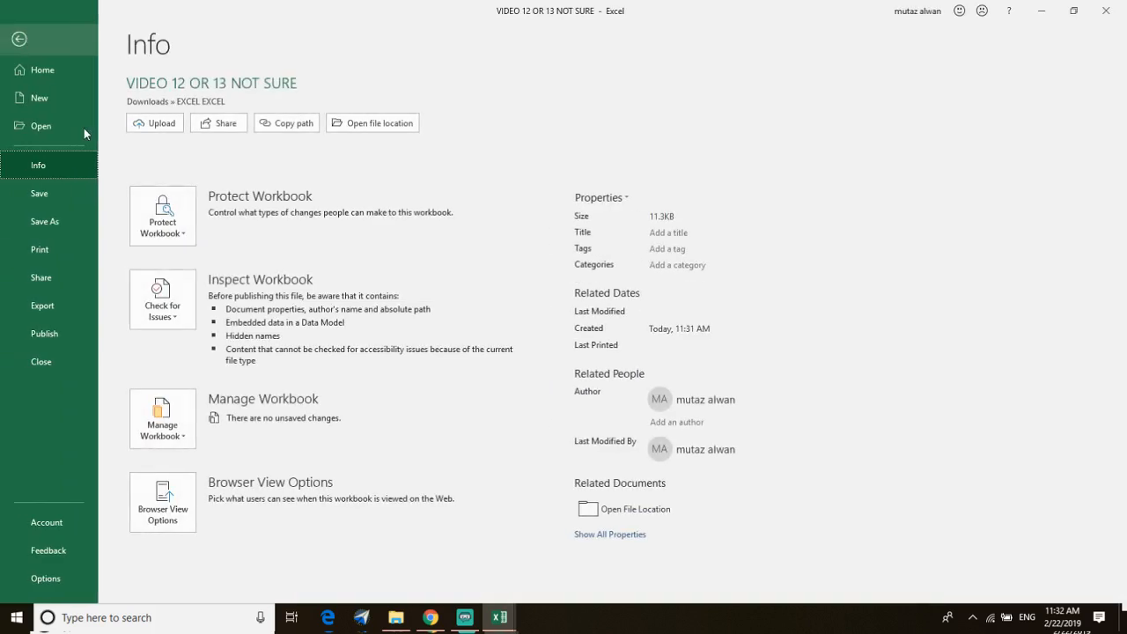
left_click(62, 344)
left_click(59, 356)
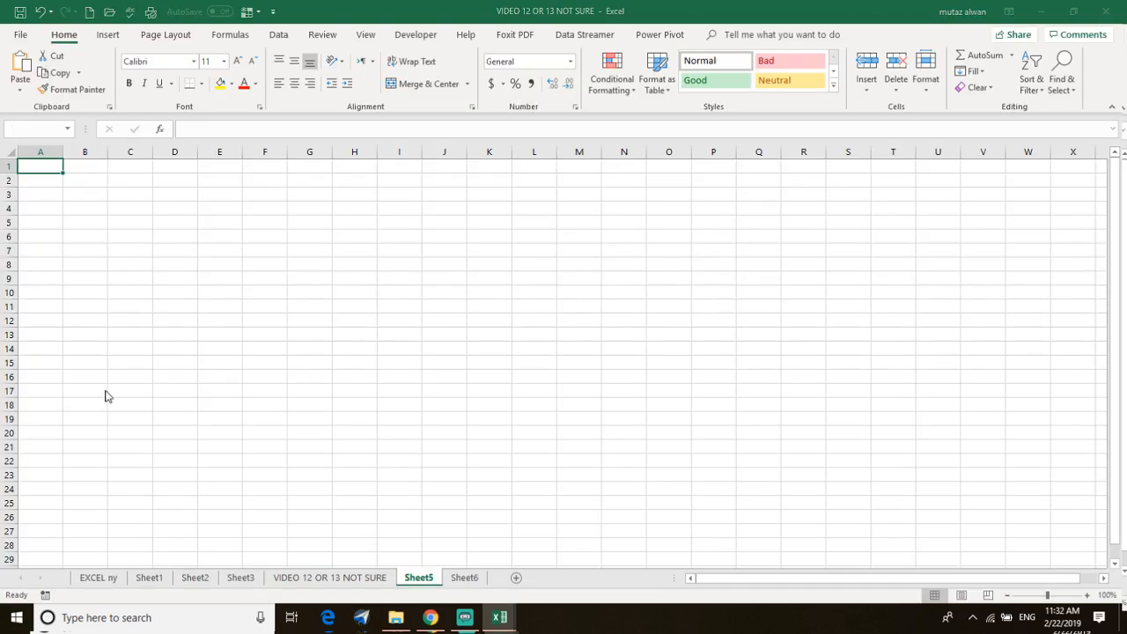
left_click(552, 327)
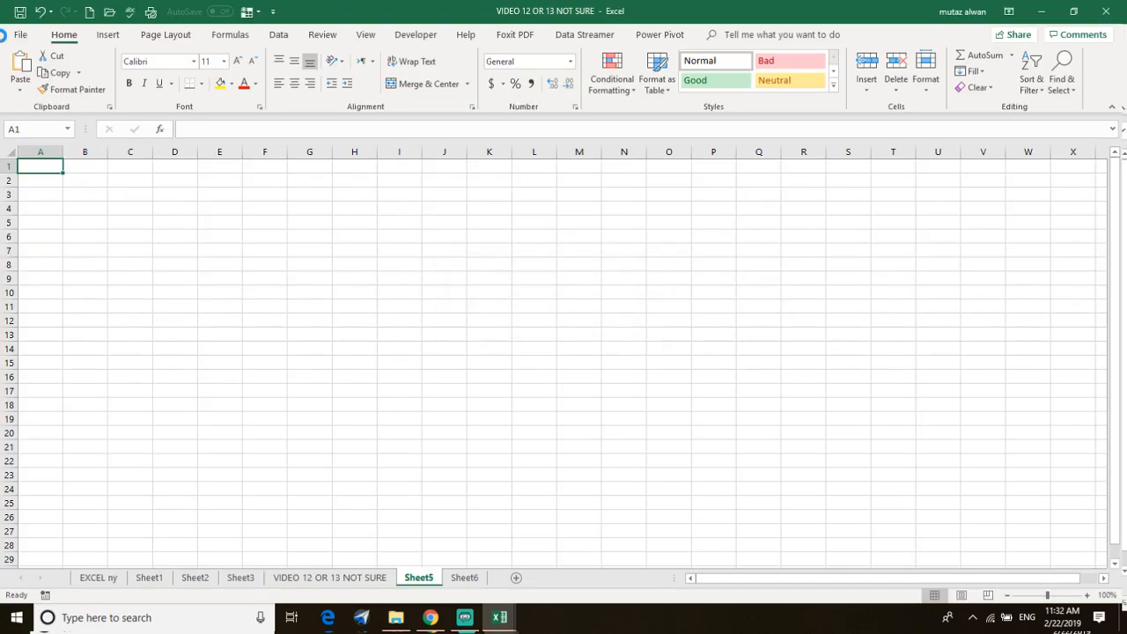
left_click(19, 33)
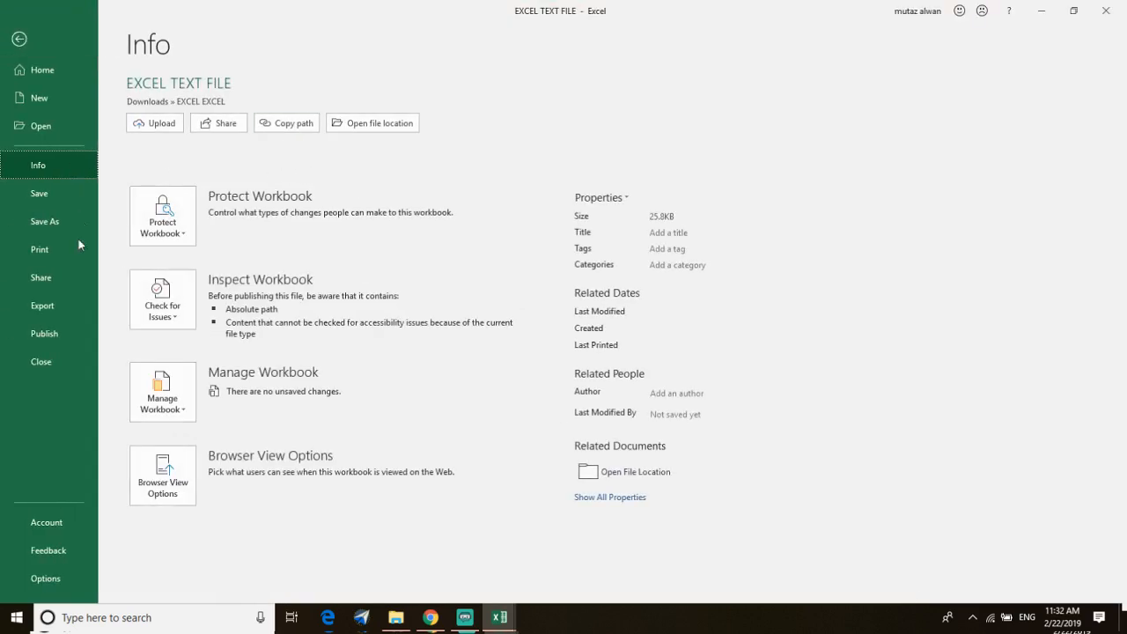
left_click(41, 362)
left_click(556, 326)
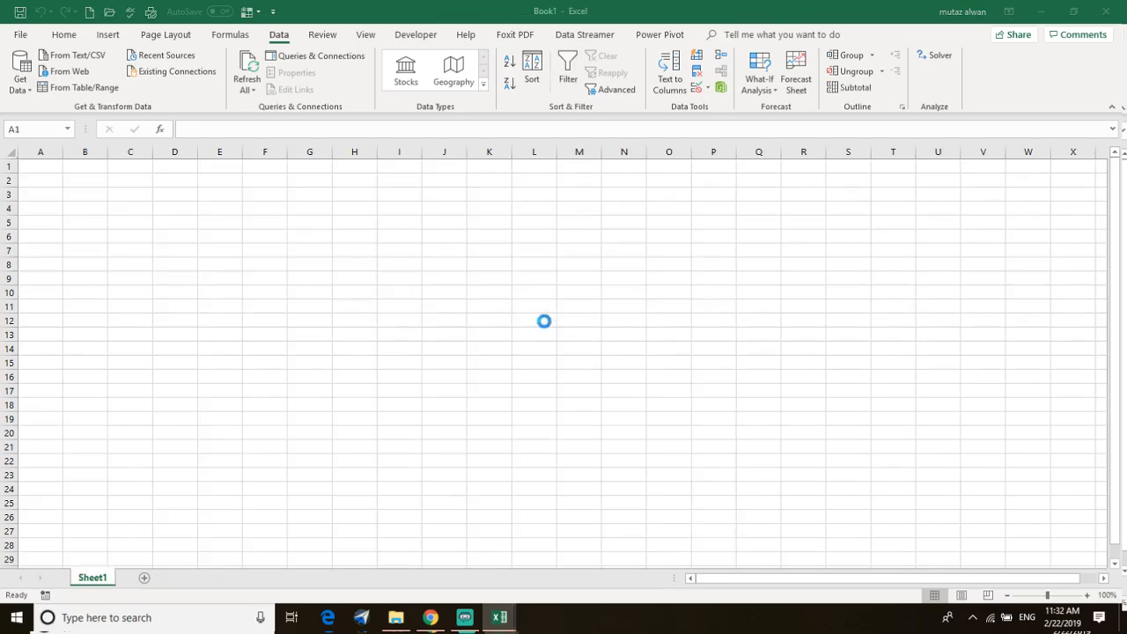
Import the tab-delimited text file VIDEO 12 OR 13 NOT SURE from the EXCEL EXCEL folder and load it into the blank workbook
left_click(24, 35)
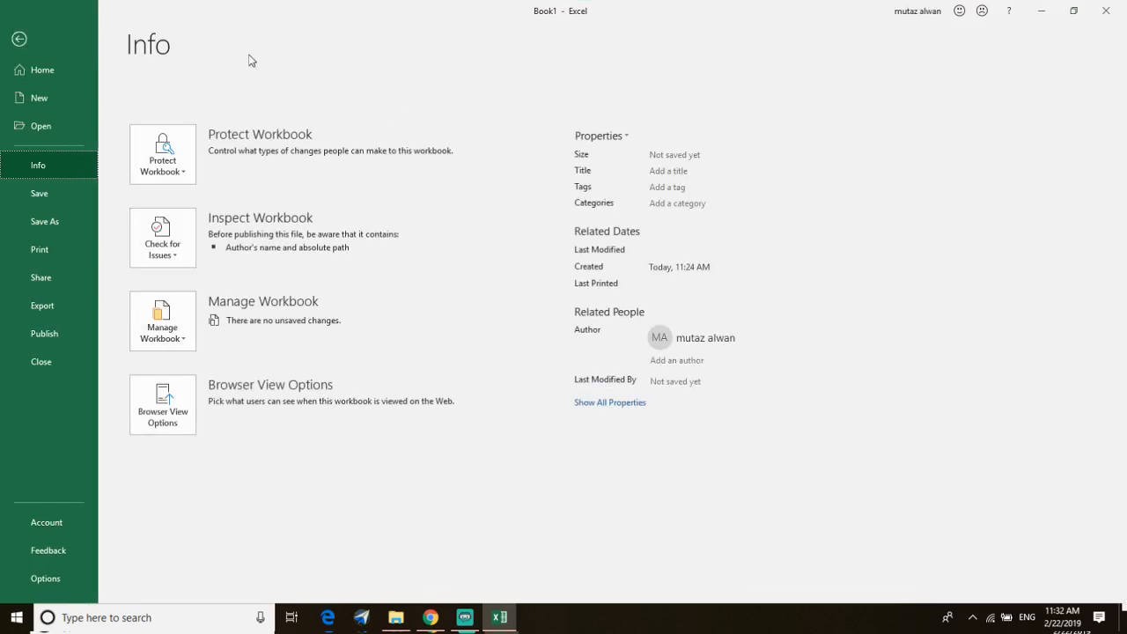
left_click(19, 40)
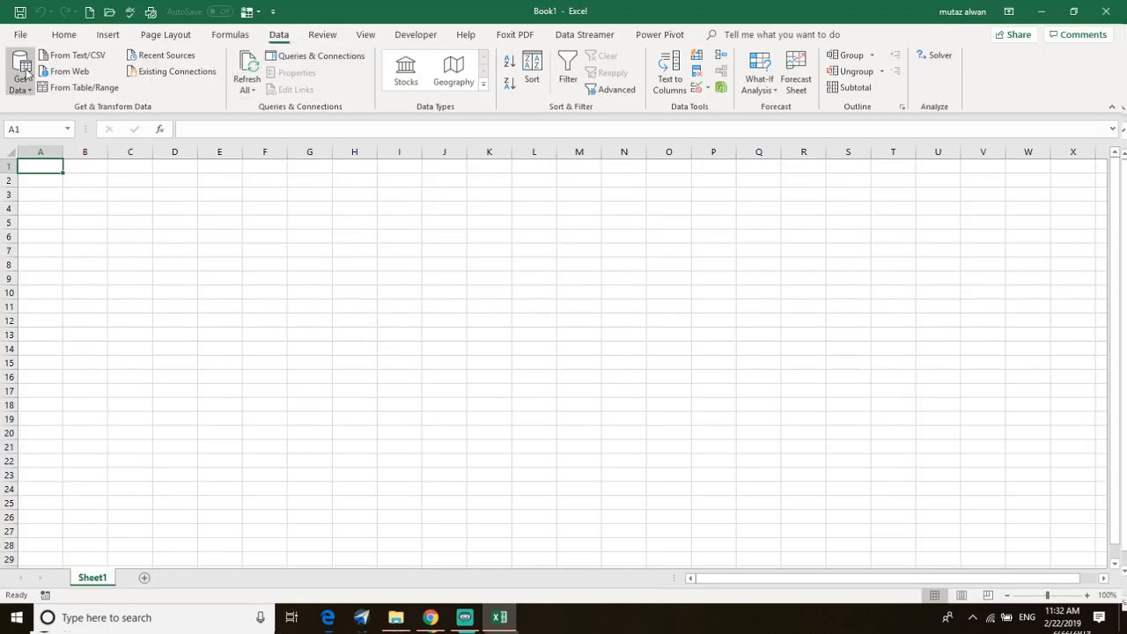
left_click(70, 55)
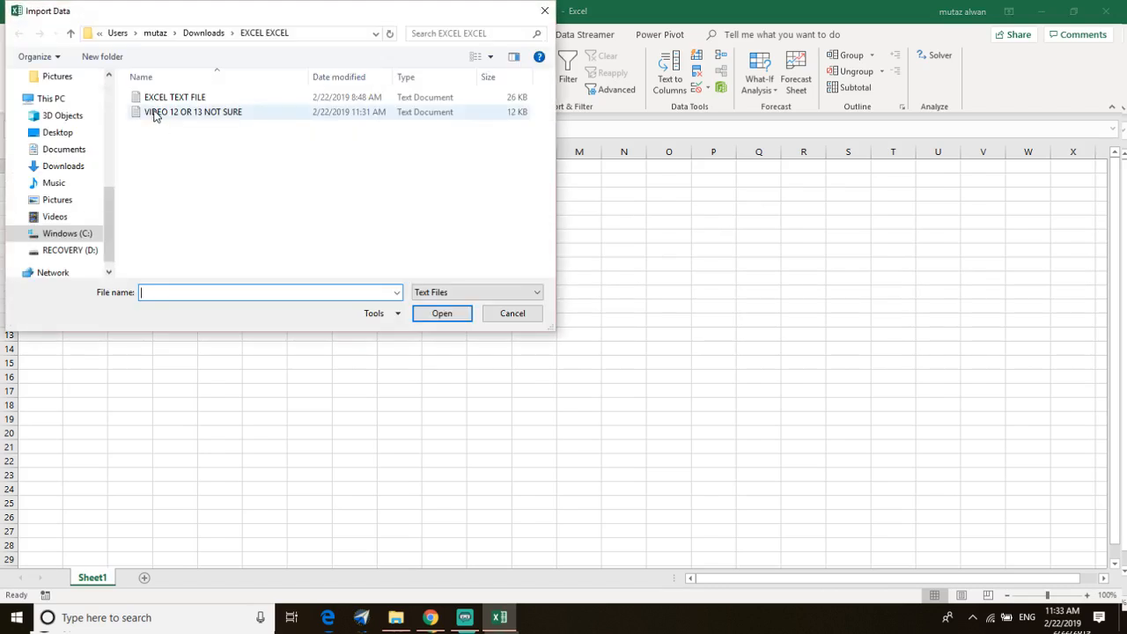
double_click(154, 115)
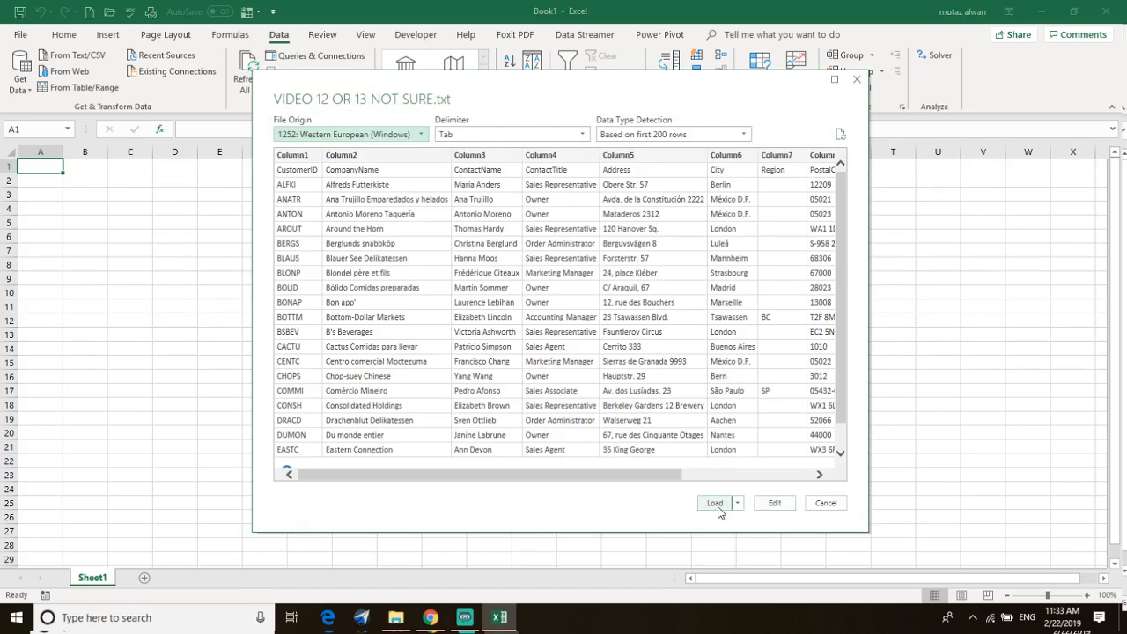
left_click(720, 507)
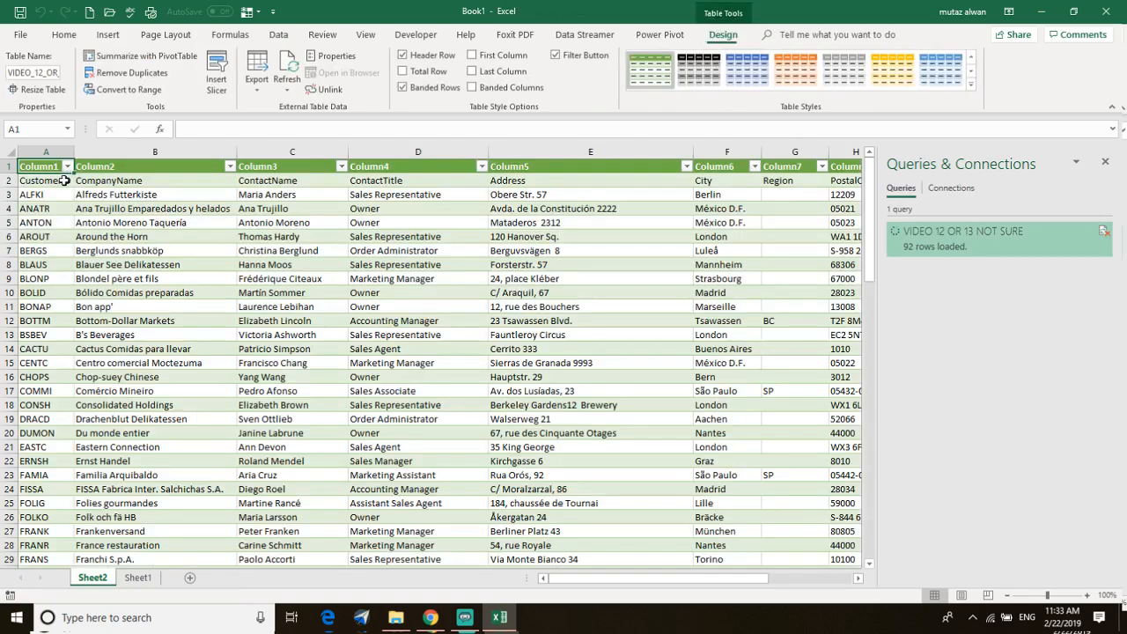
Dismiss the Queries & Connections list and look through the imported customer table down to its end and back to its header row
left_click(614, 308)
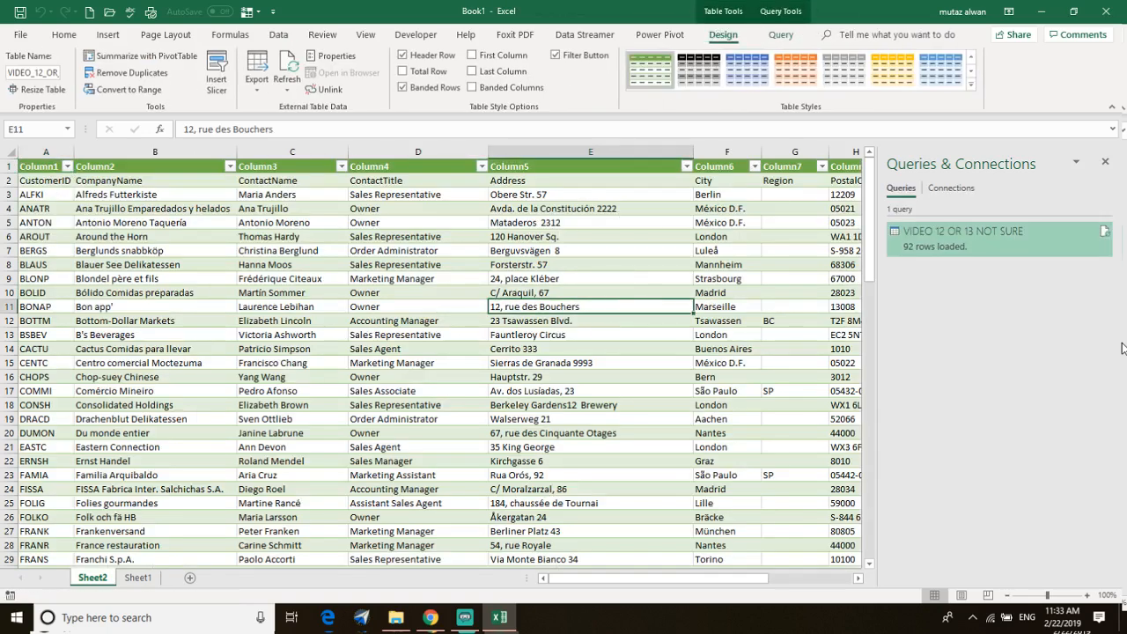
left_click(1105, 162)
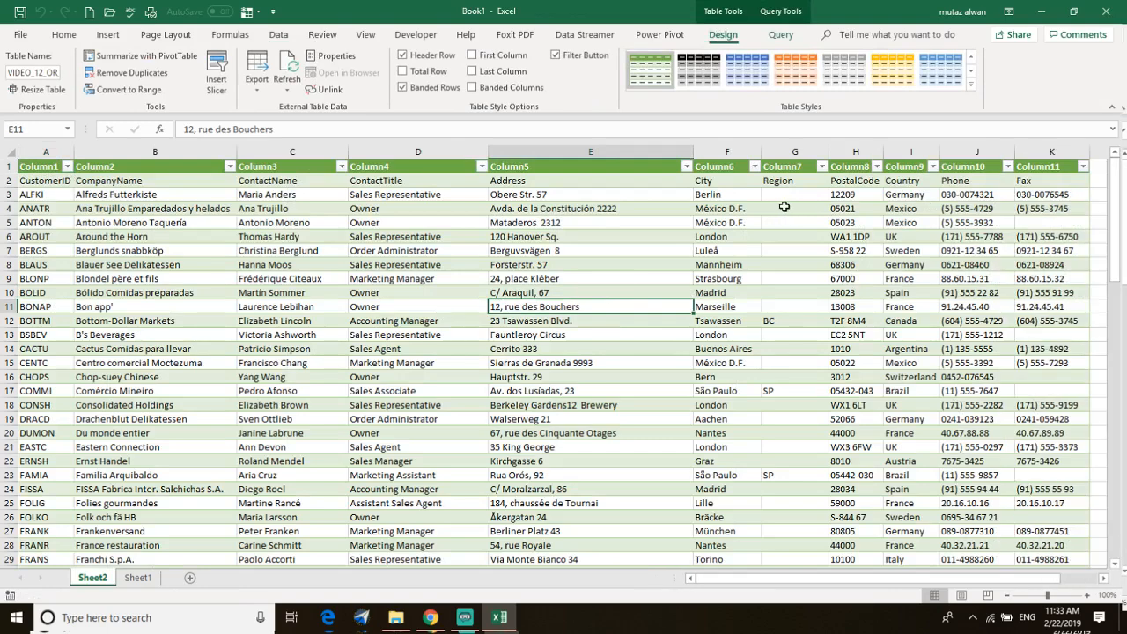
scroll(450, 301, "down", 4)
scroll(450, 301, "down", 20)
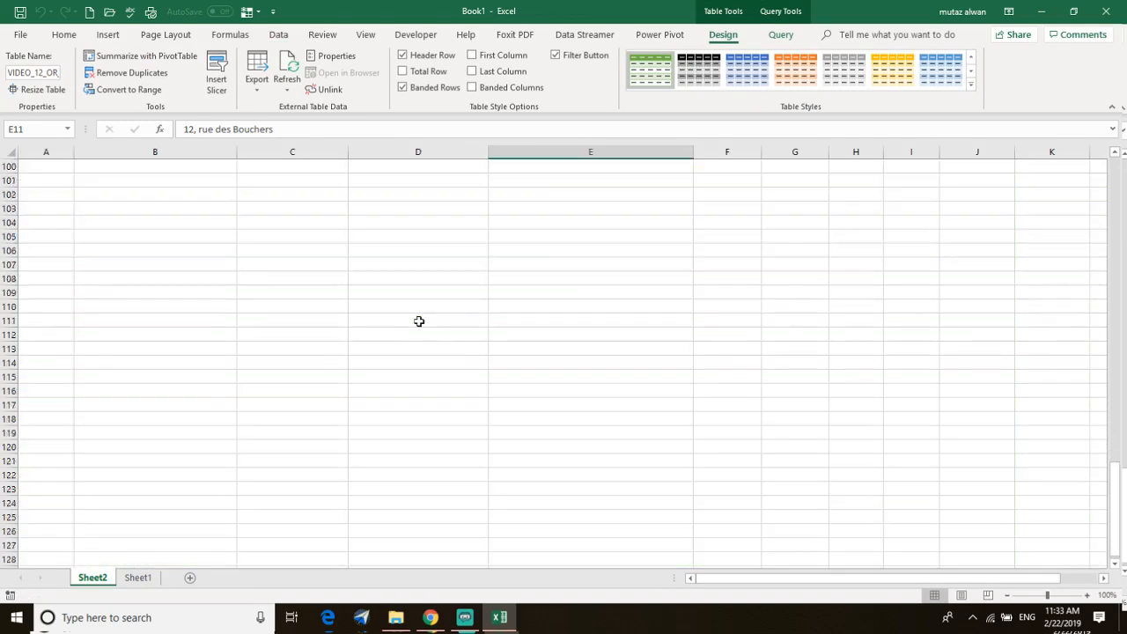
scroll(420, 320, "up", 5)
scroll(402, 327, "up", 20)
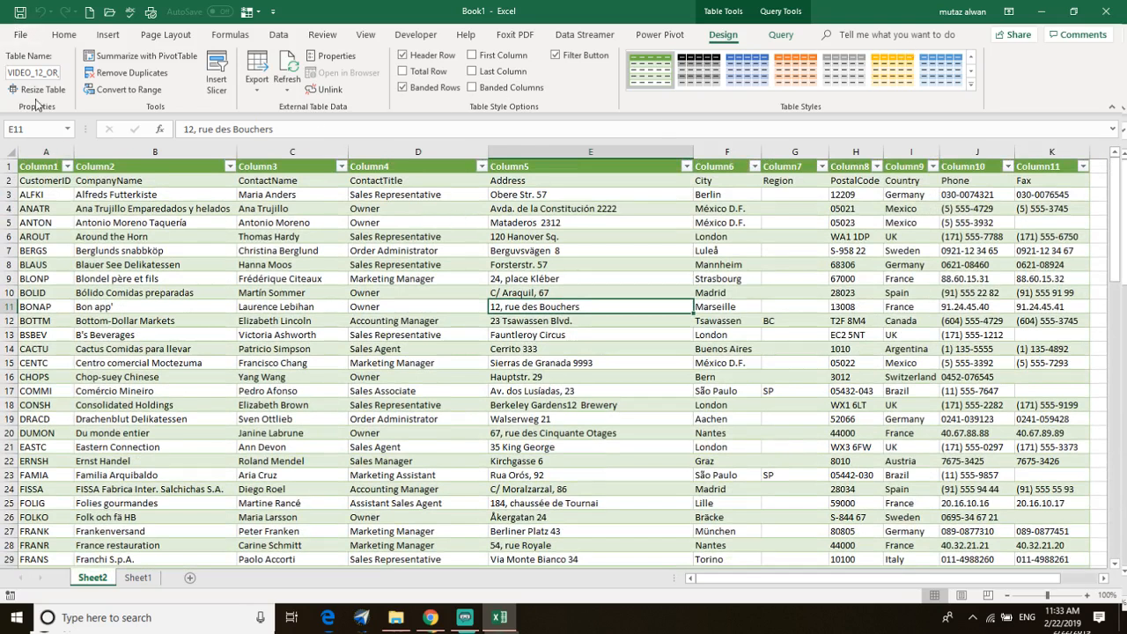
left_click(578, 281)
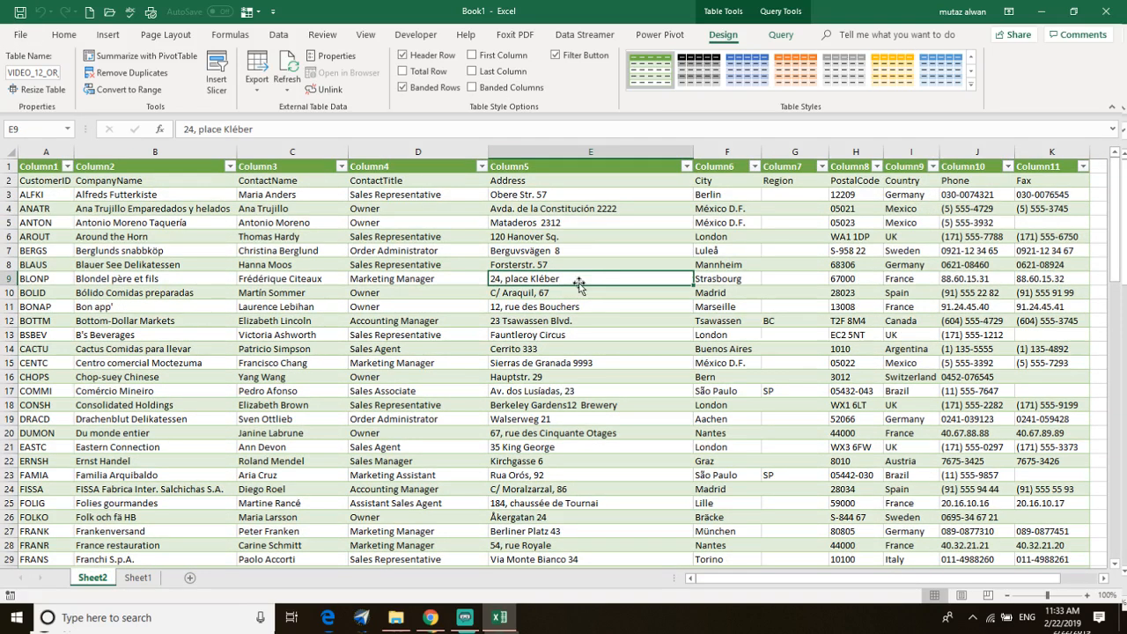